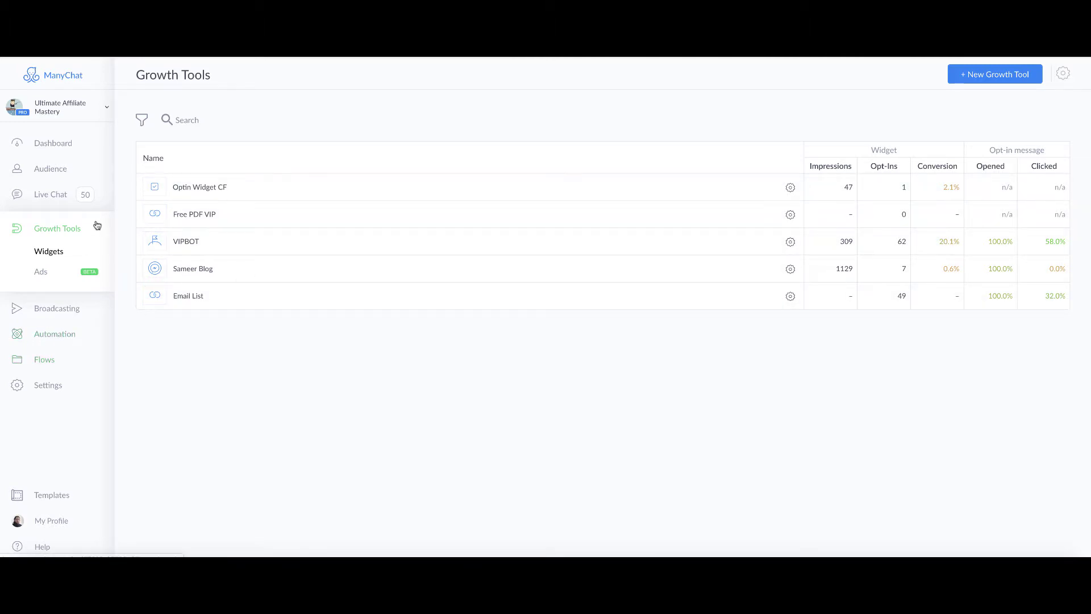
# Open the VIP BOT Sequence among the automation sequences and review its scheduled messages
pyautogui.click(68, 308)
pyautogui.click(73, 339)
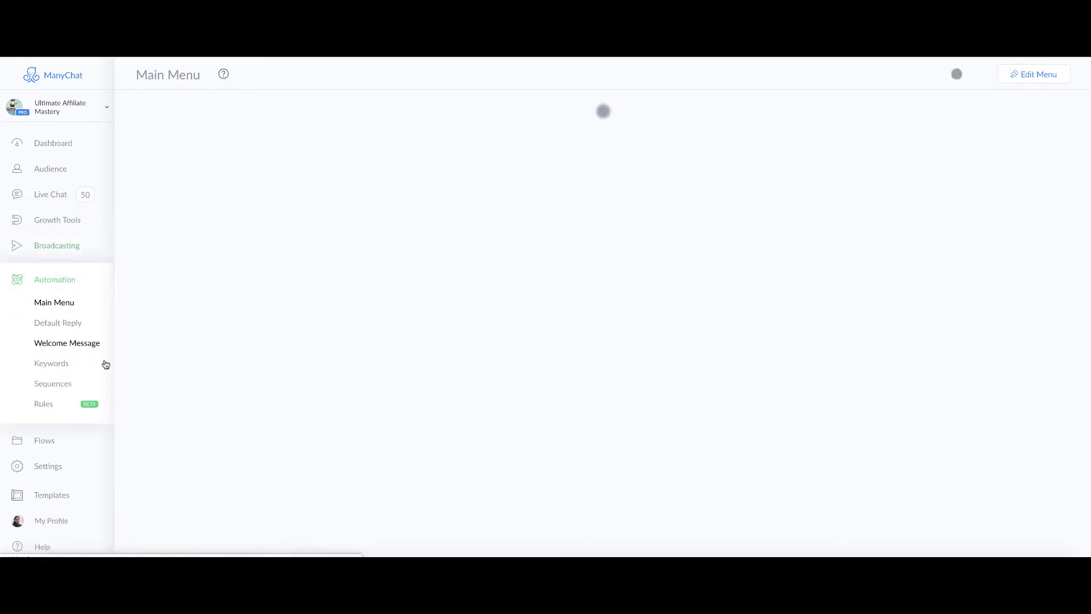
pyautogui.click(62, 383)
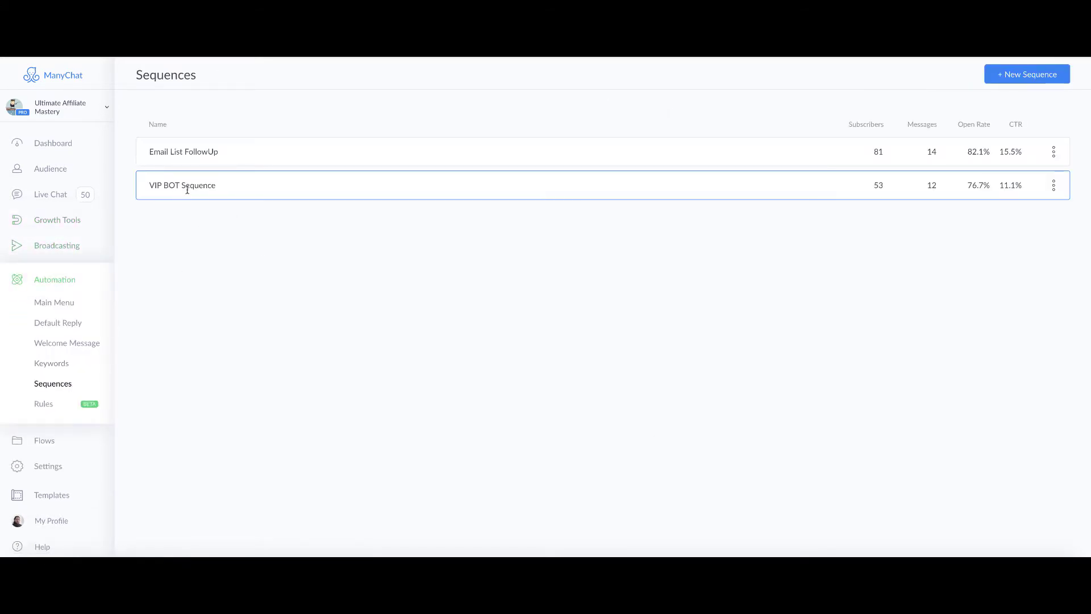
pyautogui.click(187, 189)
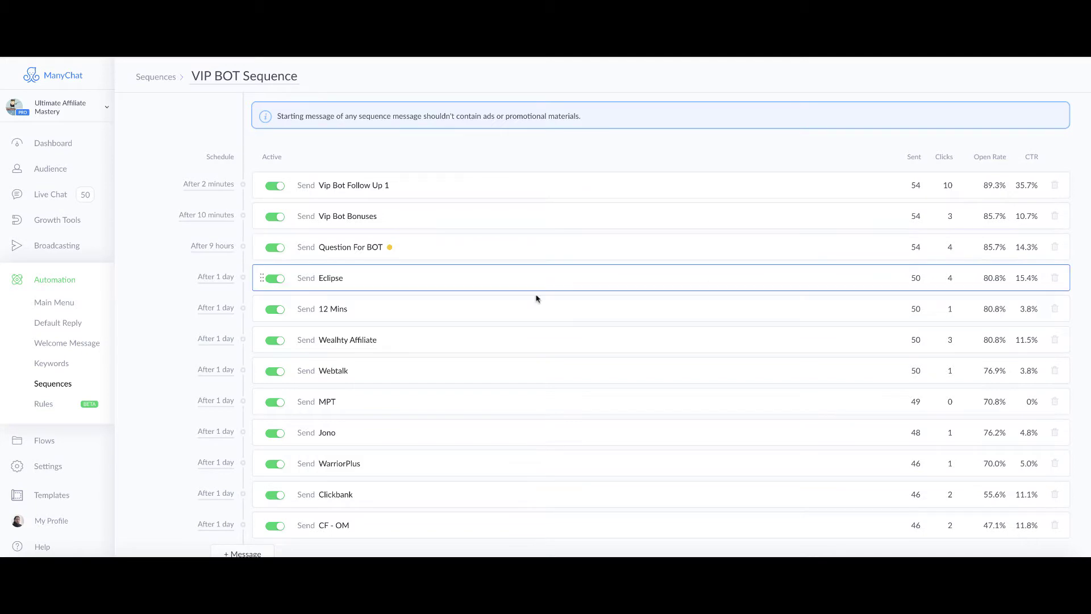
pyautogui.scroll(-1, 316, 323)
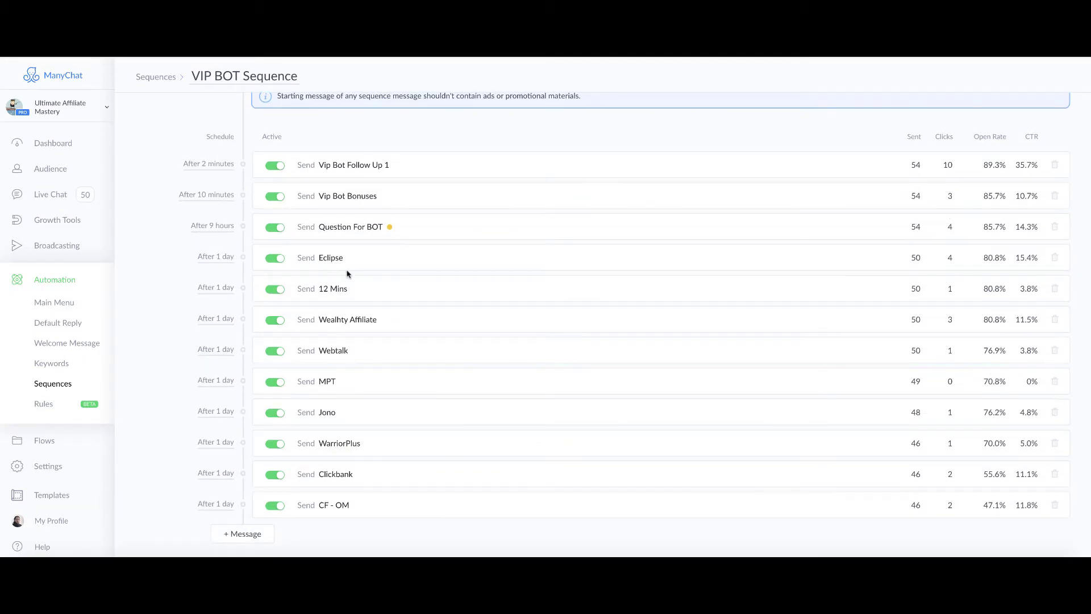
pyautogui.scroll(1, 346, 273)
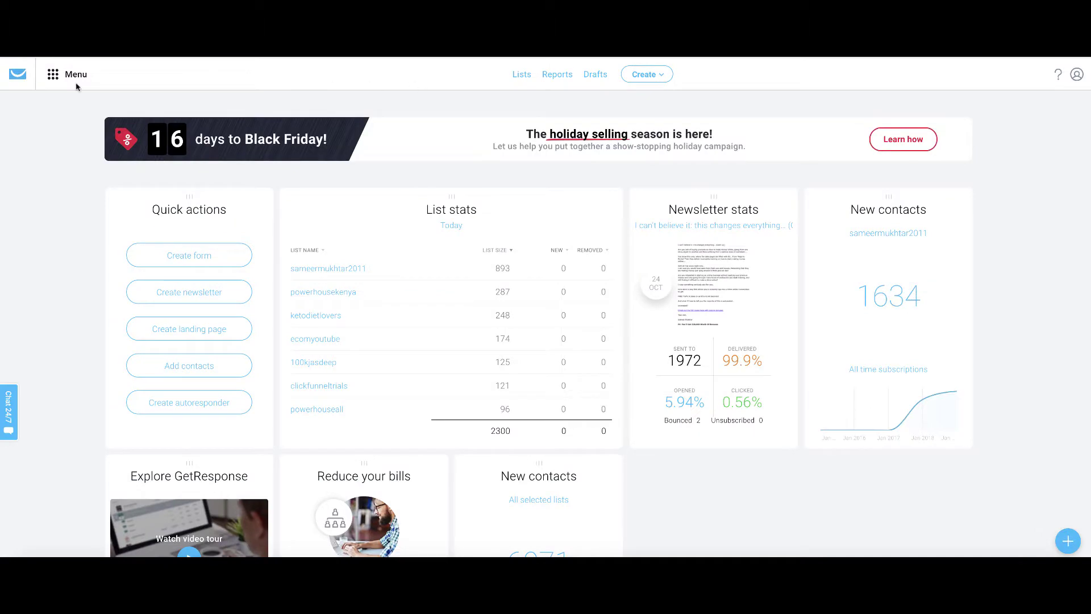
# Switch to GetResponse and create a new contact list named 24hrsprofit
pyautogui.click(521, 75)
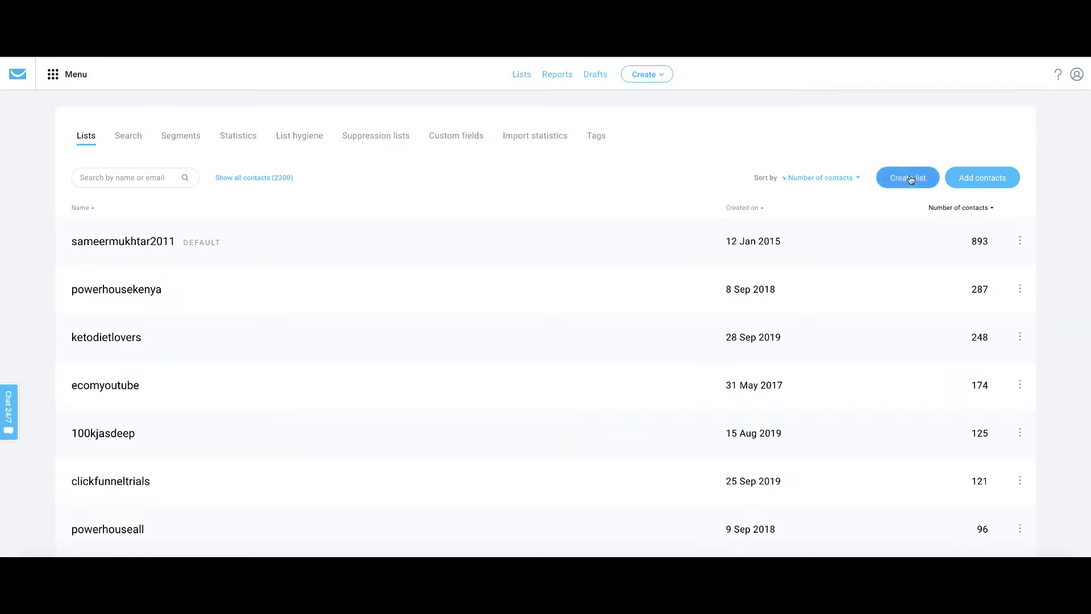
pyautogui.click(910, 178)
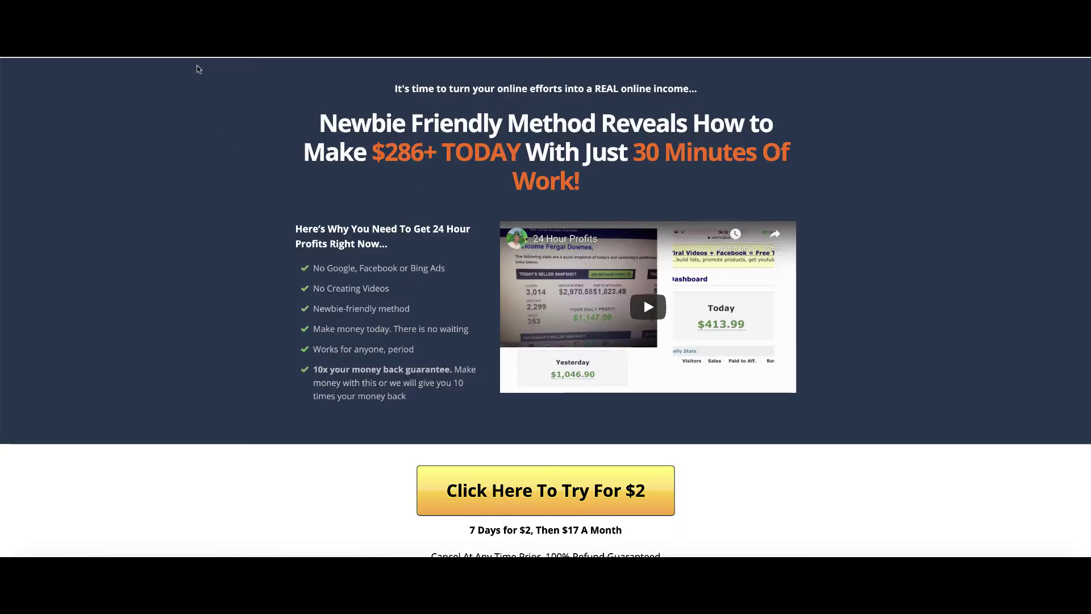
pyautogui.scroll(-2, 276, 116)
pyautogui.scroll(-20, 275, 116)
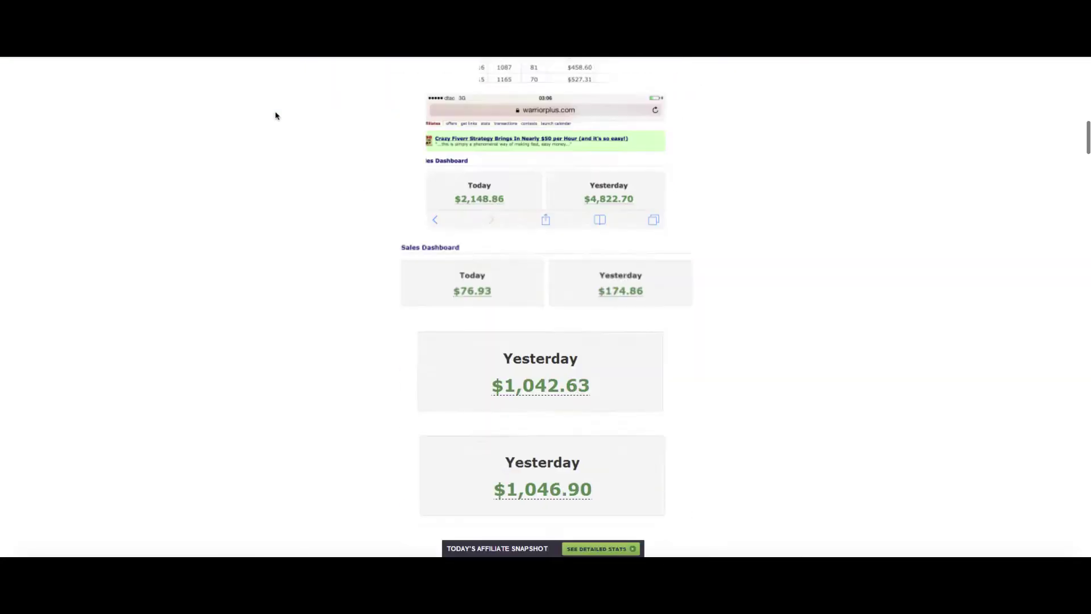
pyautogui.scroll(-20, 275, 115)
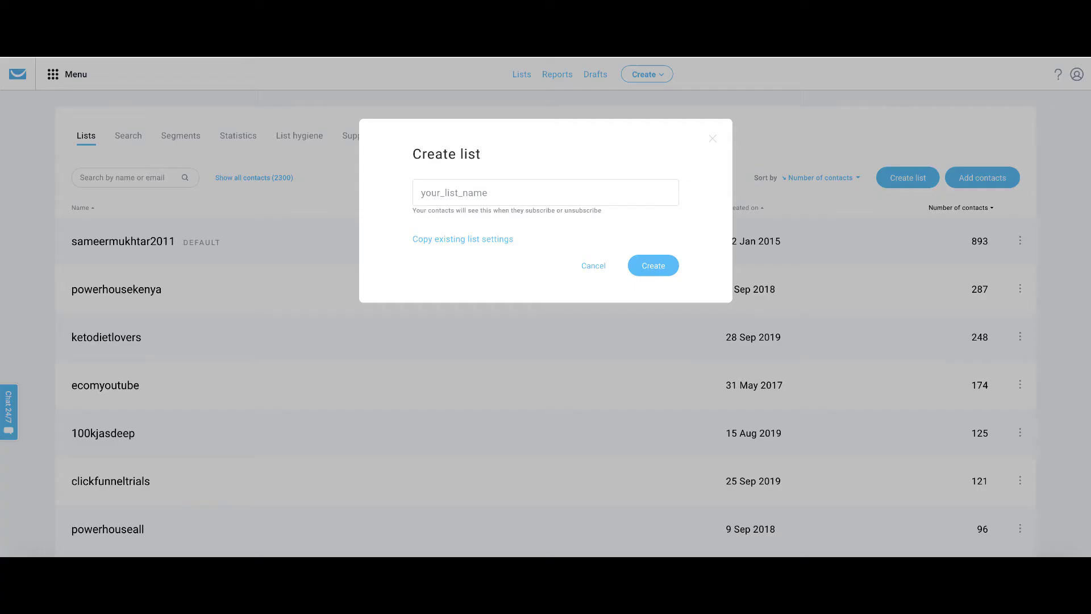
pyautogui.click(485, 196)
pyautogui.write('24hrsprofit')
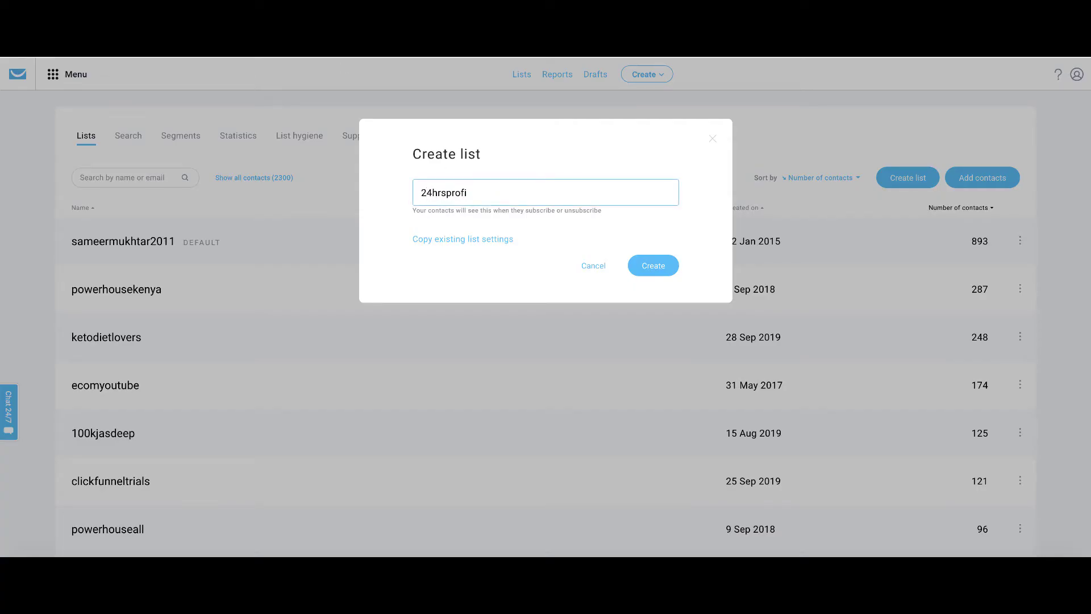
pyautogui.click(658, 268)
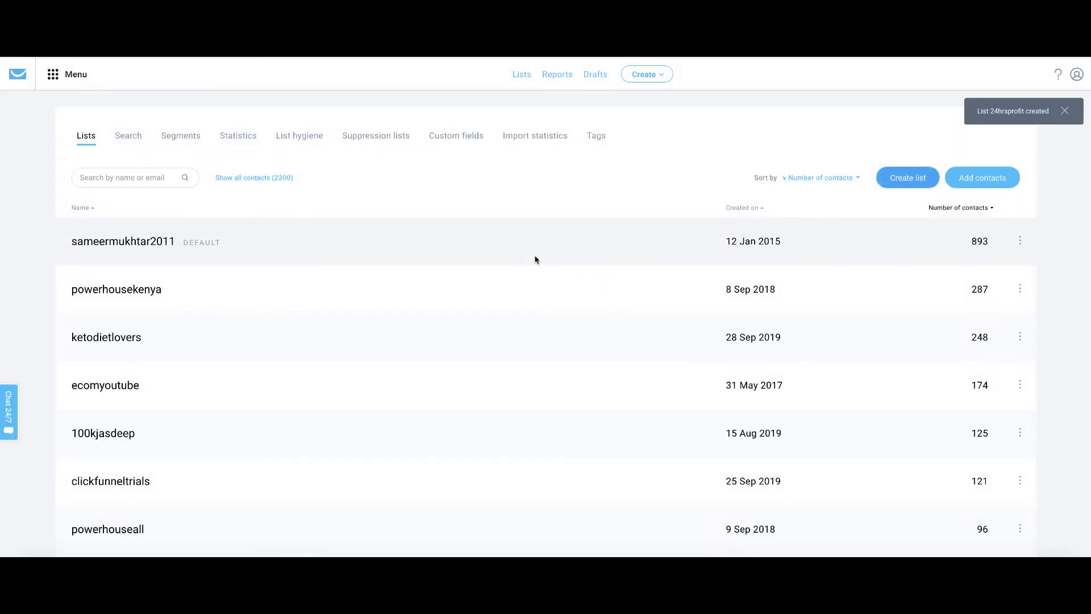
pyautogui.scroll(-20, 405, 277)
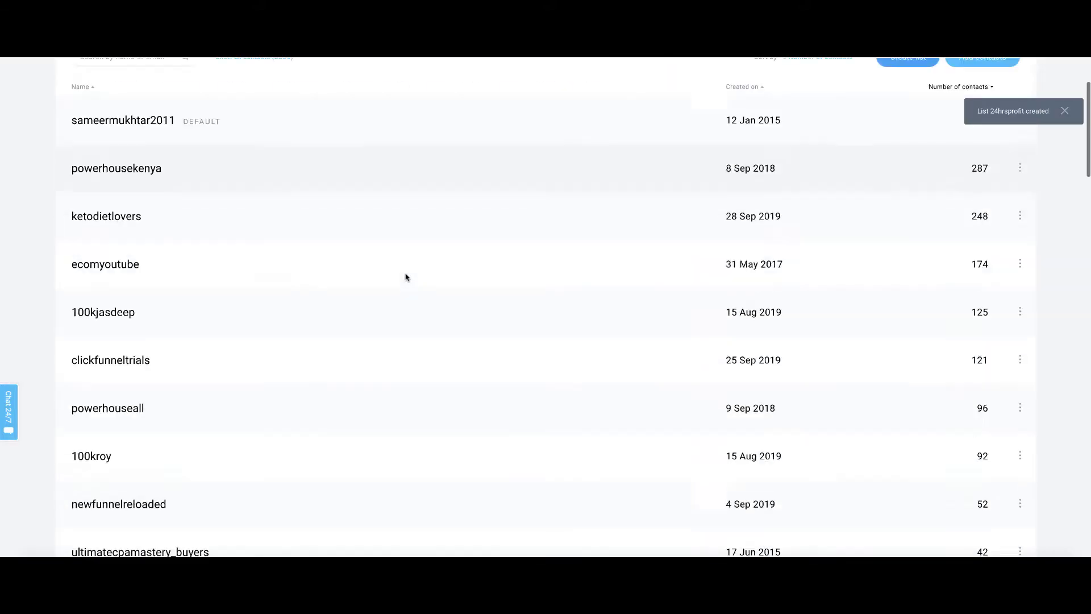
pyautogui.scroll(20, 406, 277)
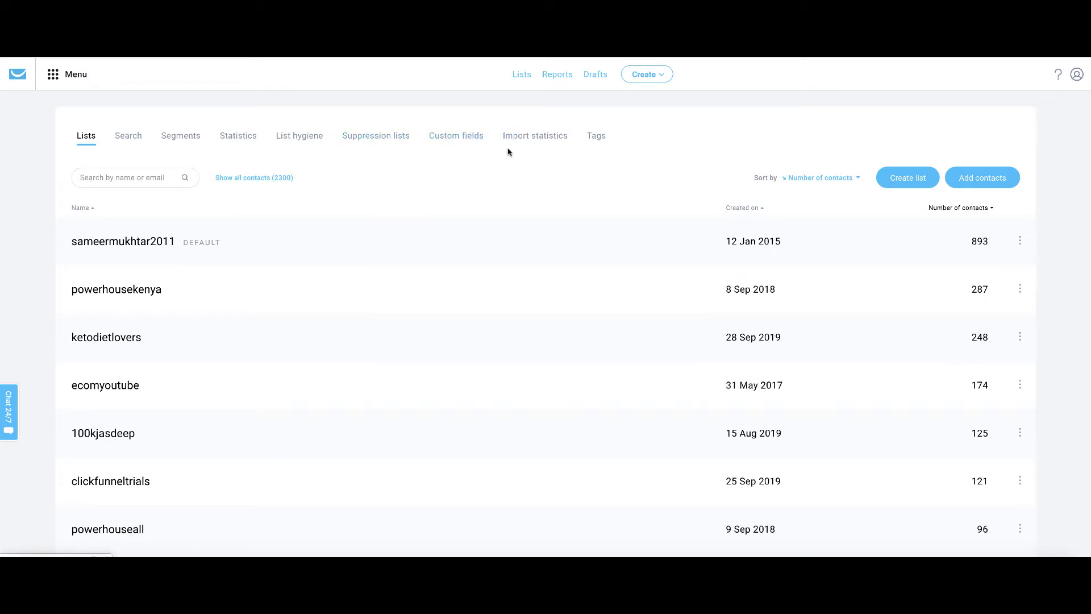
# Create a new automation workflow built from scratch and pass the introductory guide
pyautogui.click(18, 76)
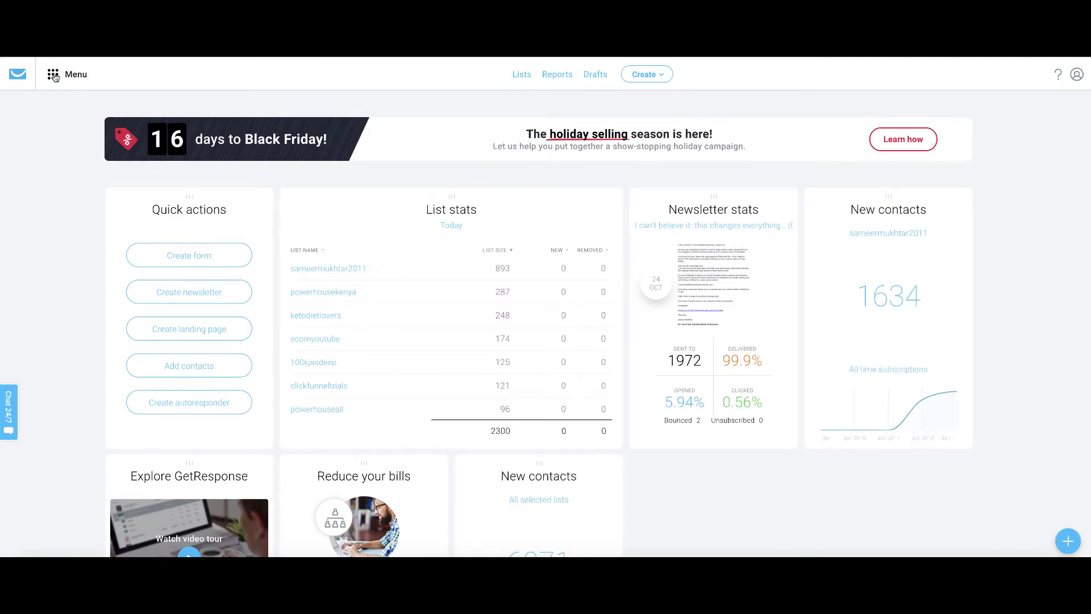
pyautogui.click(54, 77)
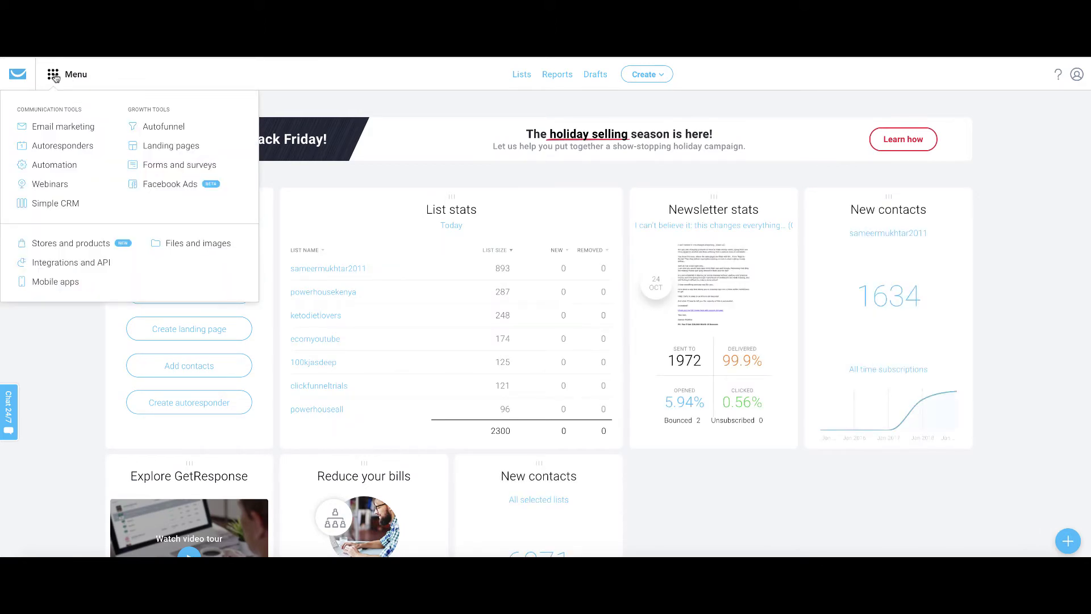
pyautogui.click(54, 165)
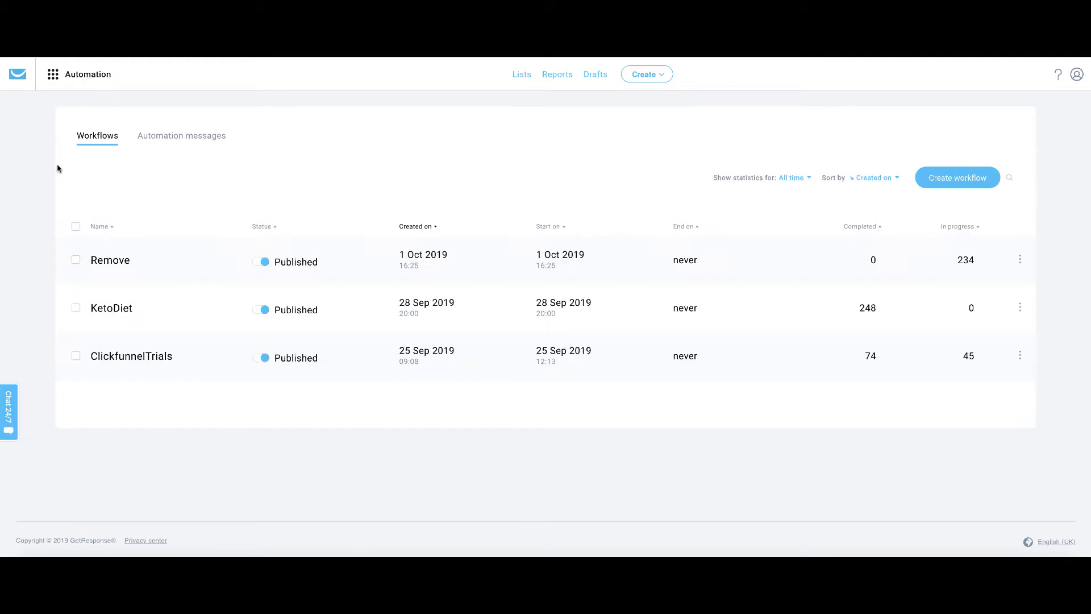
pyautogui.click(968, 186)
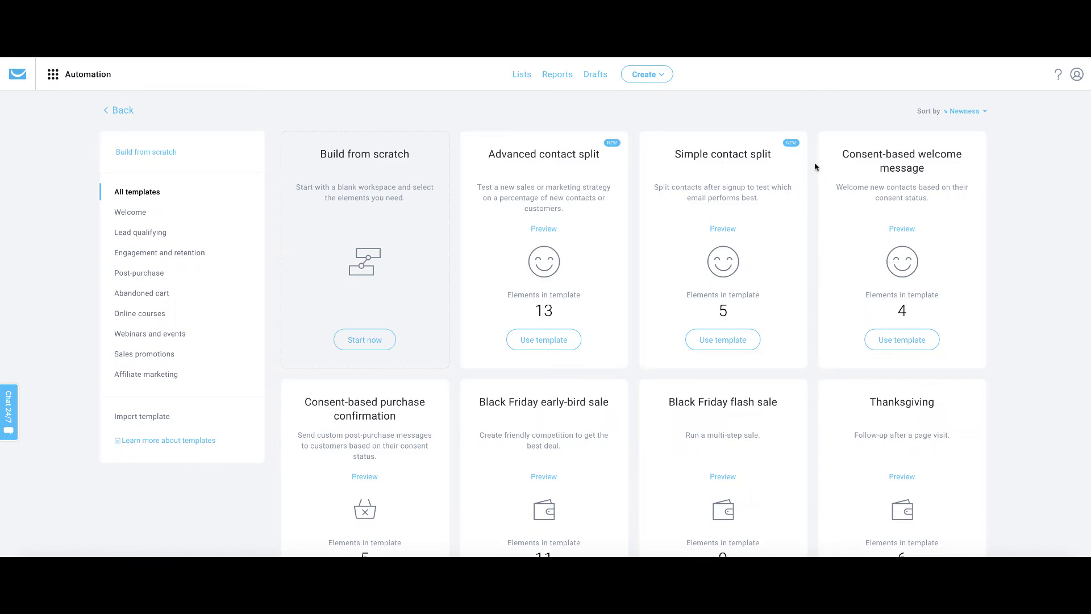
pyautogui.click(370, 341)
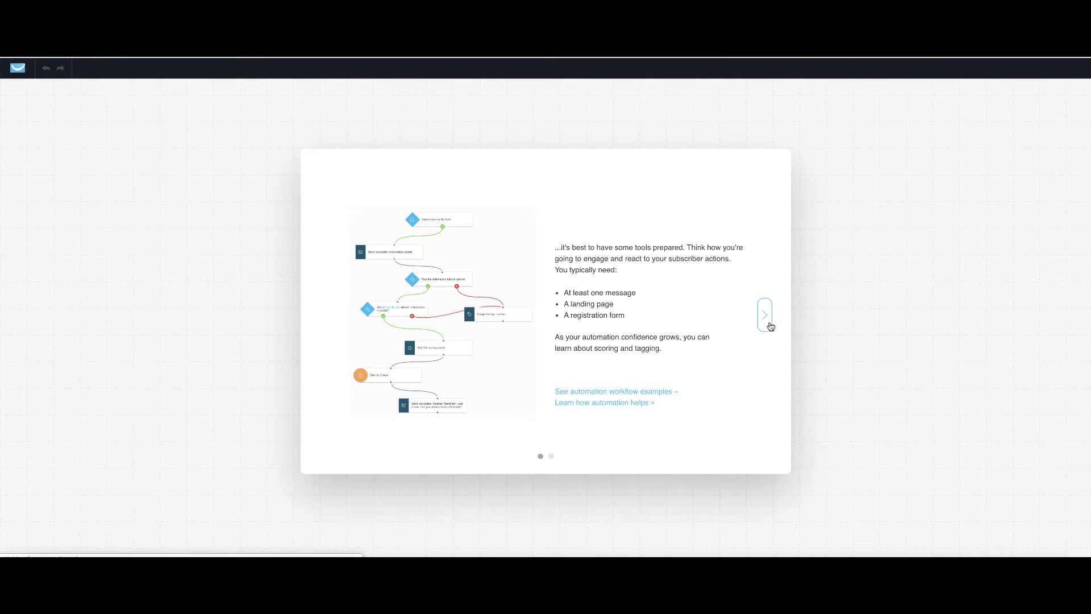
pyautogui.click(767, 319)
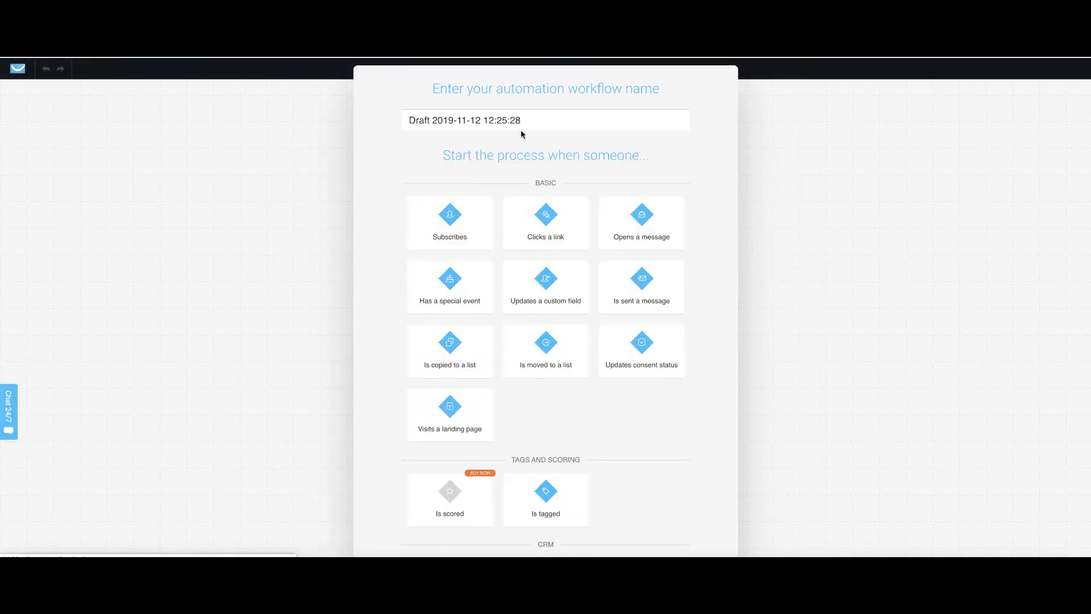
# Name the workflow 24HrsProfit and make it start when someone subscribes
pyautogui.moveTo(545, 120); pyautogui.dragTo(322, 114)
pyautogui.write('2')
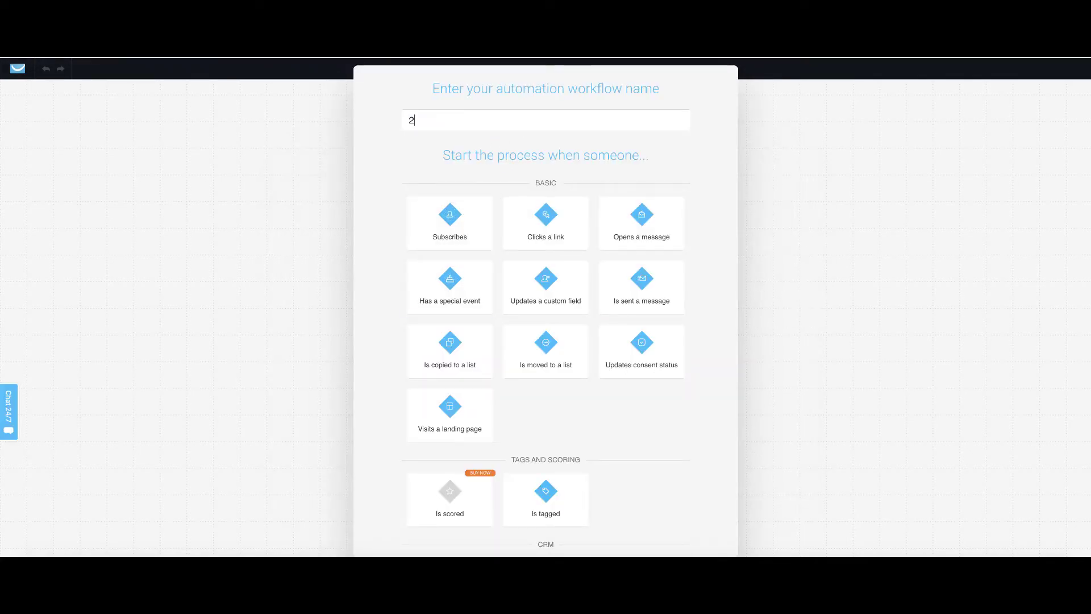
pyautogui.write('4HrsProfot')
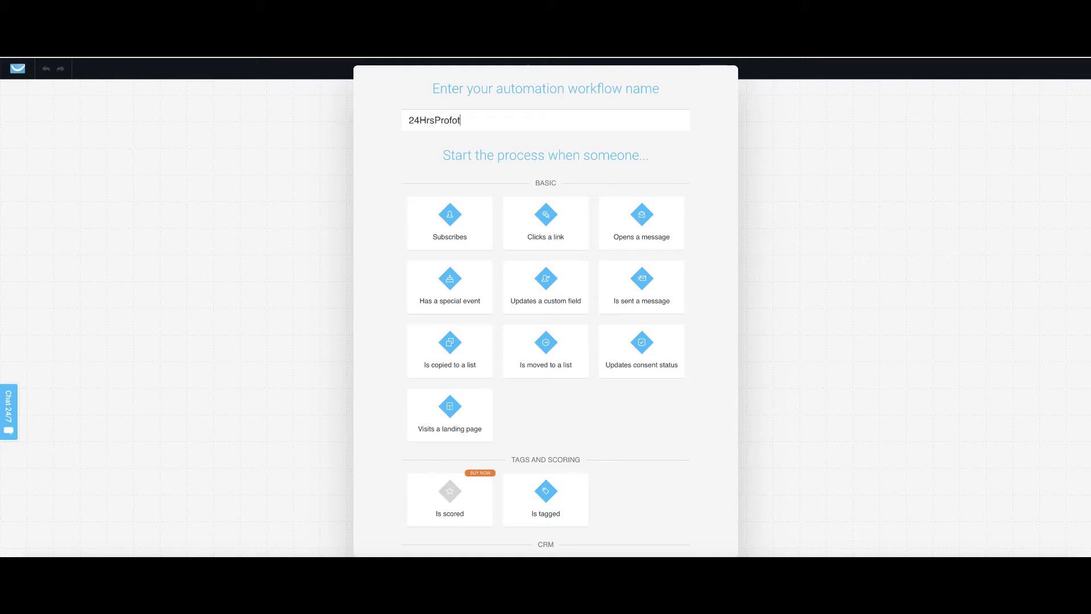
pyautogui.press('BackSpace')
pyautogui.press('BackSpace')
pyautogui.write('it')
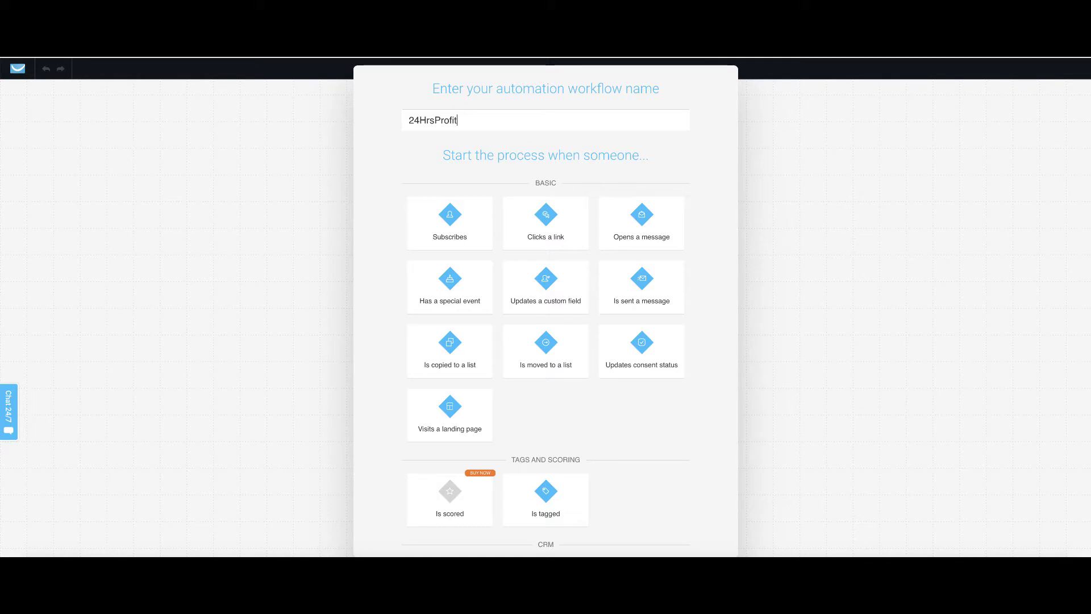
pyautogui.click(449, 223)
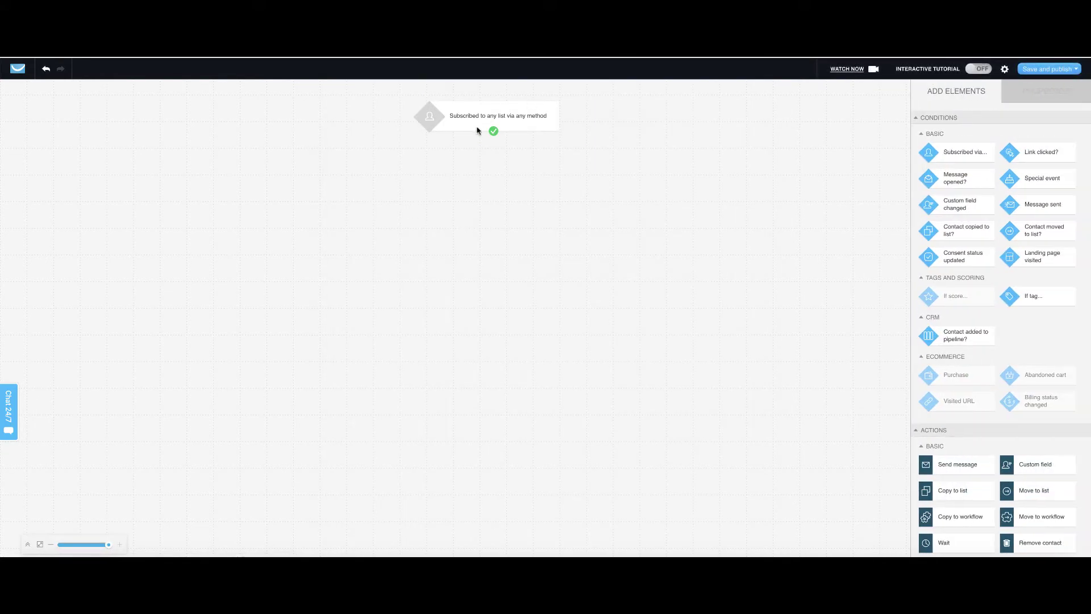
# Restrict the subscription condition to the specific list 24hrsprofit, keeping Any method as the subscription method
pyautogui.click(503, 126)
pyautogui.click(1028, 163)
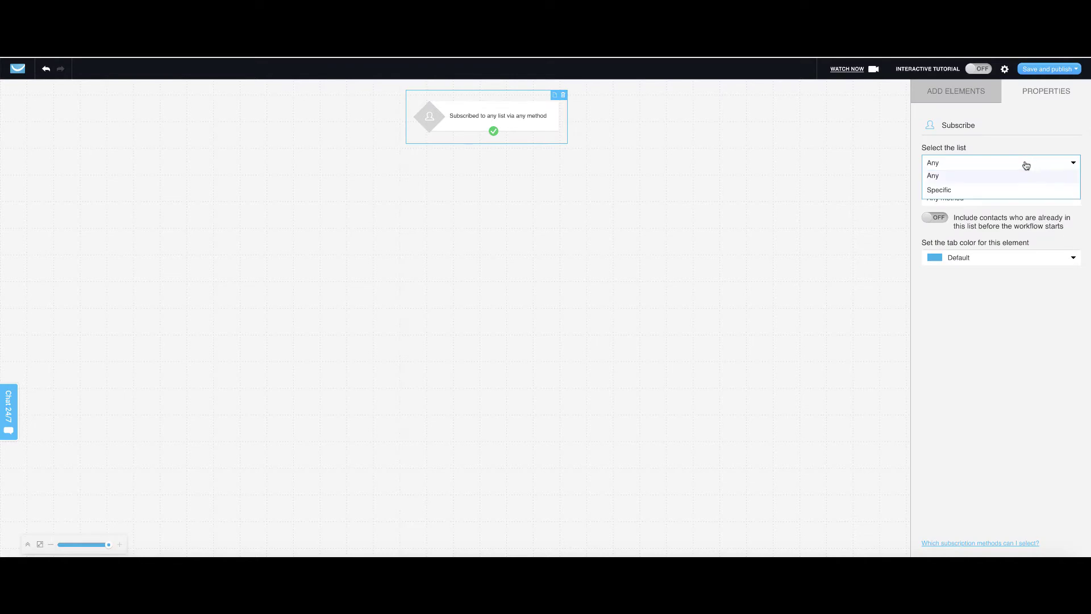
pyautogui.click(982, 192)
pyautogui.click(1027, 188)
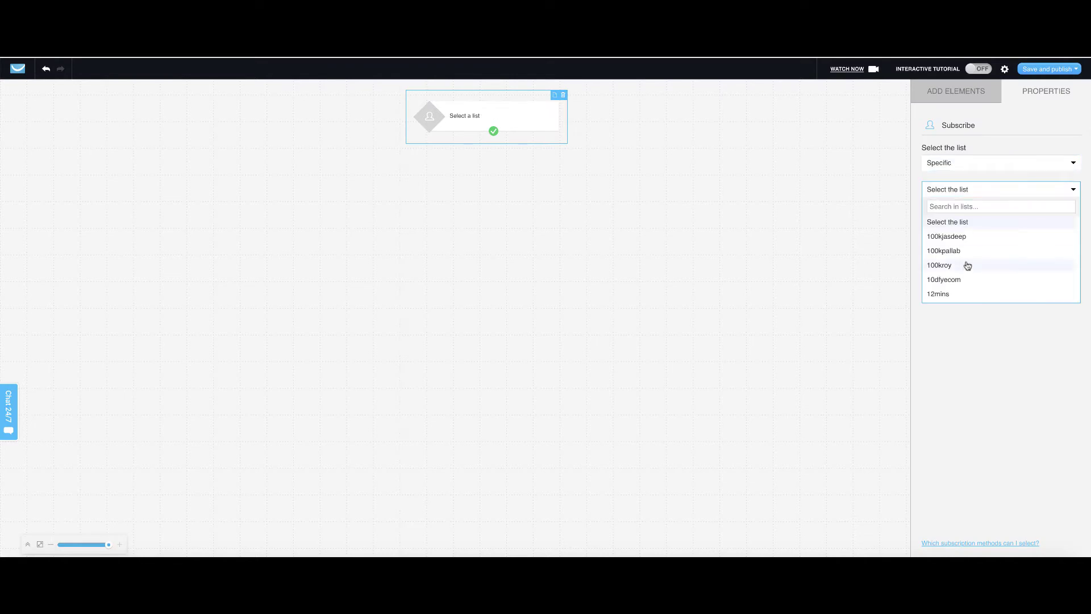
pyautogui.scroll(-1, 968, 266)
pyautogui.scroll(3, 968, 266)
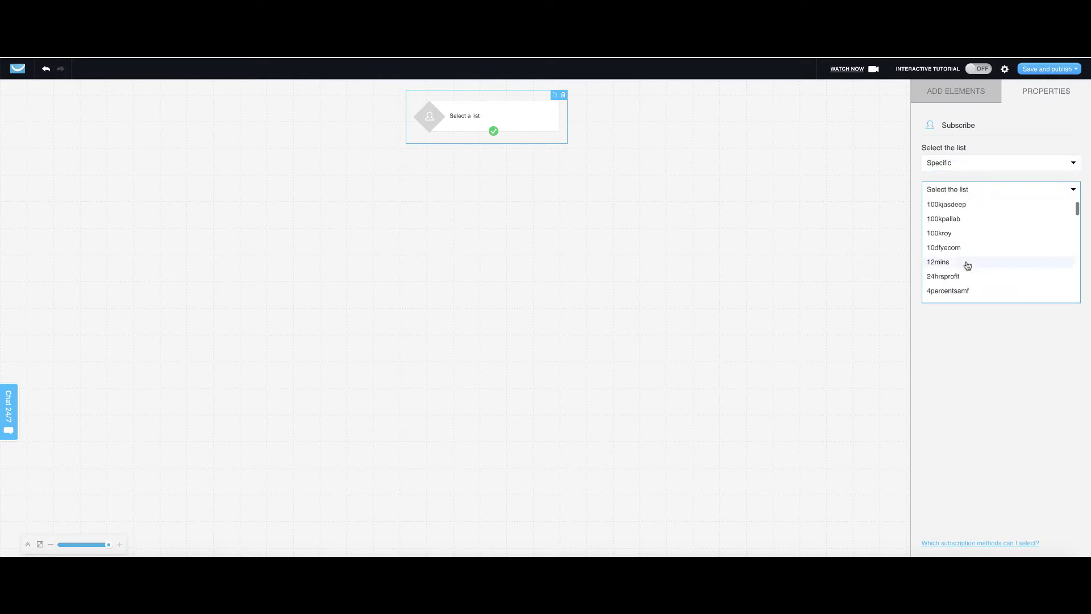
pyautogui.click(966, 277)
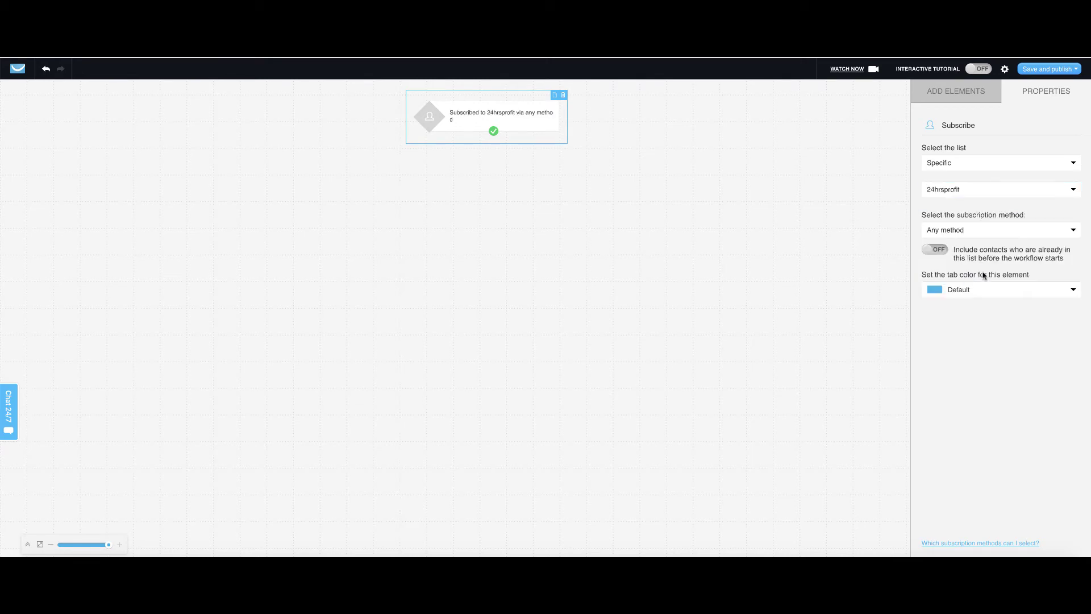
pyautogui.click(652, 226)
pyautogui.click(515, 119)
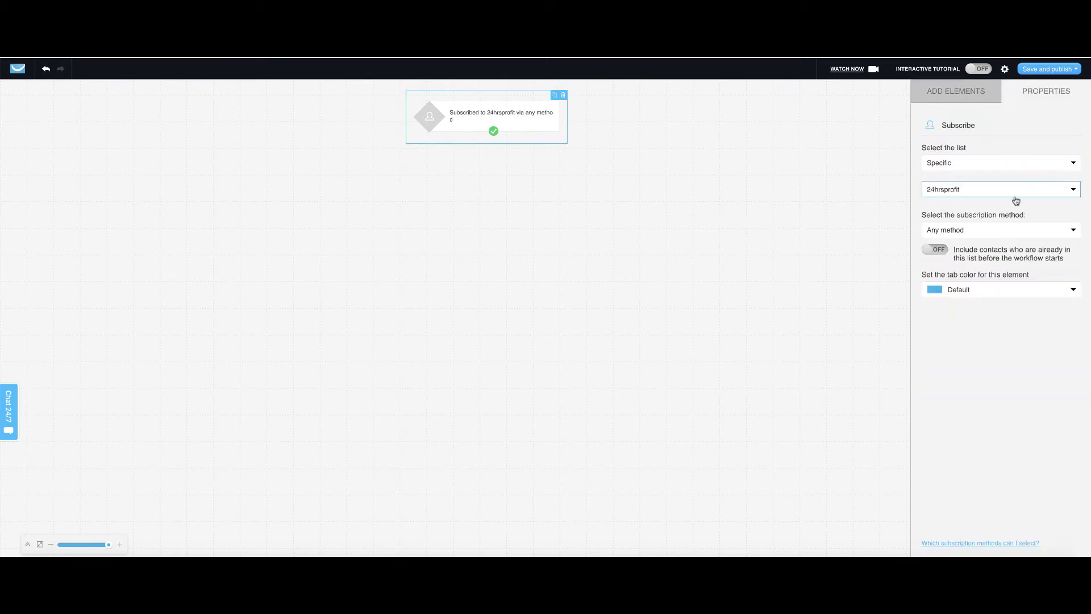
pyautogui.click(1014, 229)
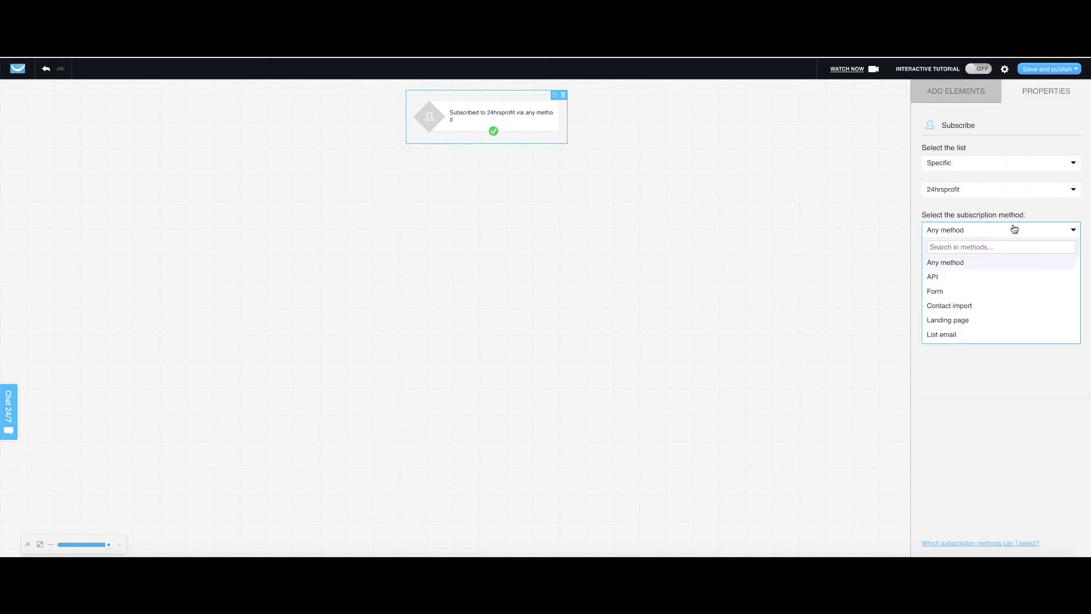
pyautogui.click(1014, 229)
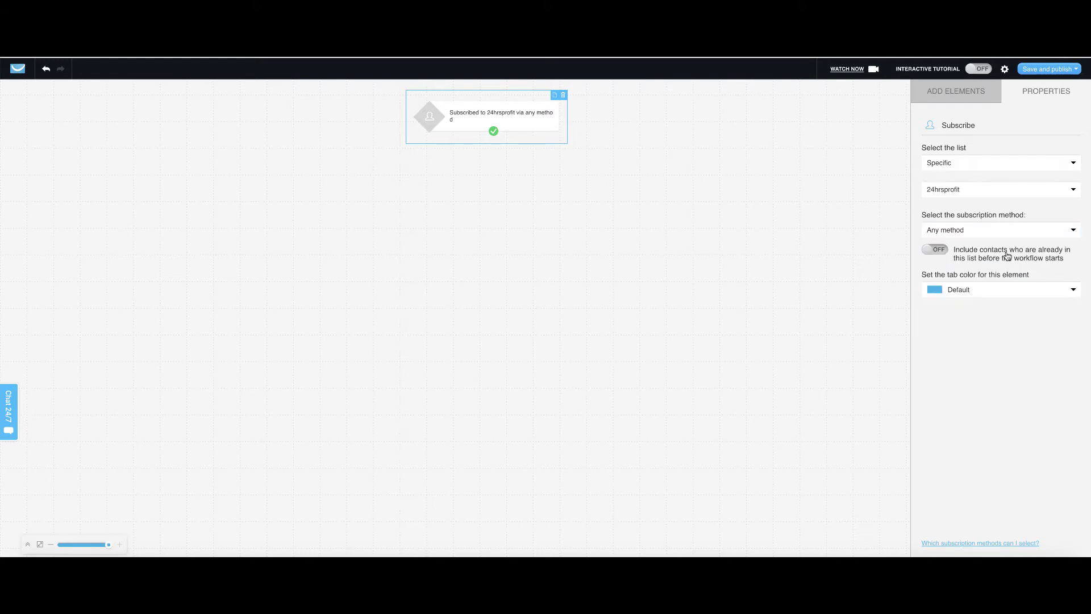
# Add a Send message action below the subscription condition and connect the condition's positive output to it
pyautogui.click(576, 302)
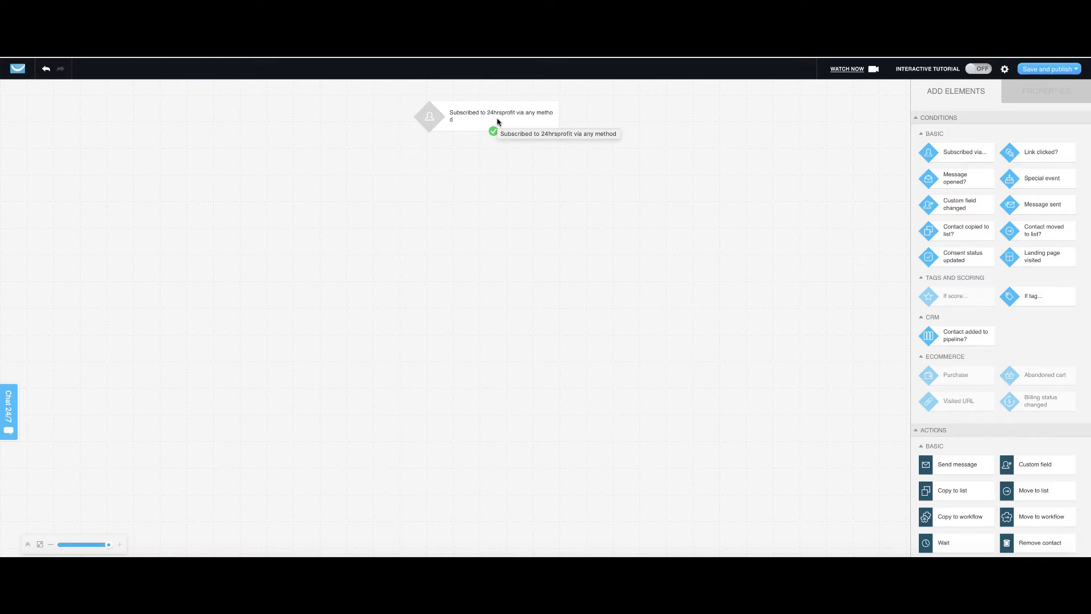
pyautogui.moveTo(964, 463); pyautogui.dragTo(474, 203)
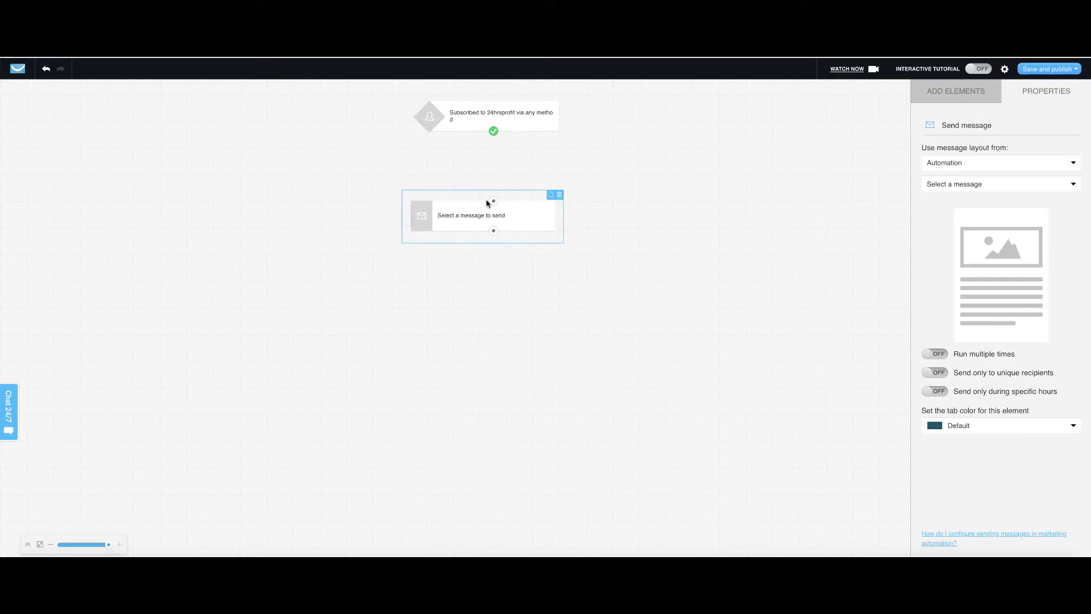
pyautogui.moveTo(494, 131); pyautogui.dragTo(493, 201)
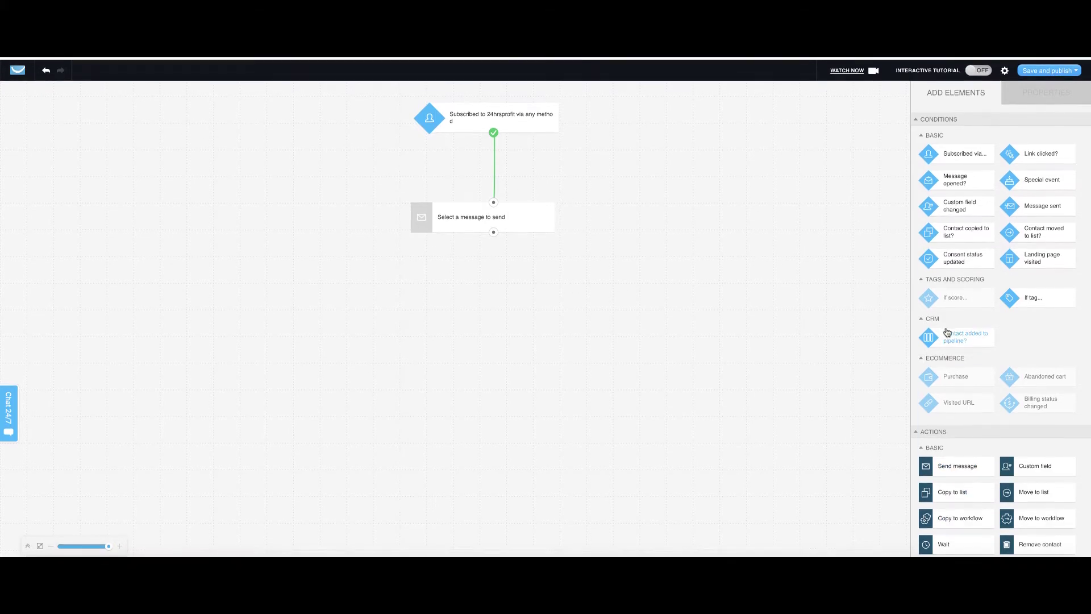
# Try a Message opened condition tracking a specific Automation message below the Send message action, and delete it
pyautogui.moveTo(955, 171); pyautogui.dragTo(491, 269)
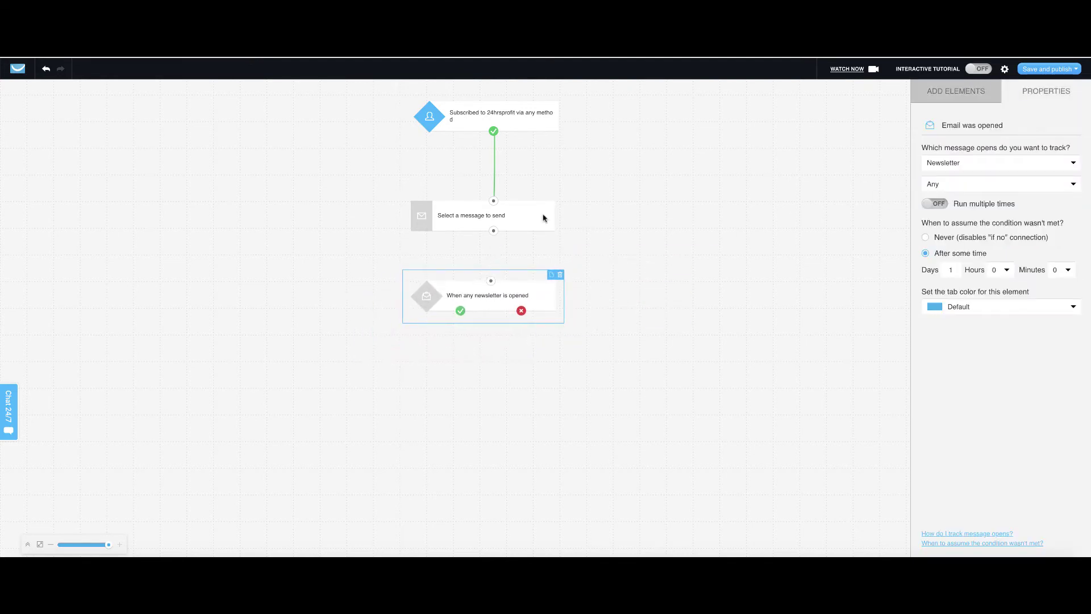
pyautogui.click(1011, 167)
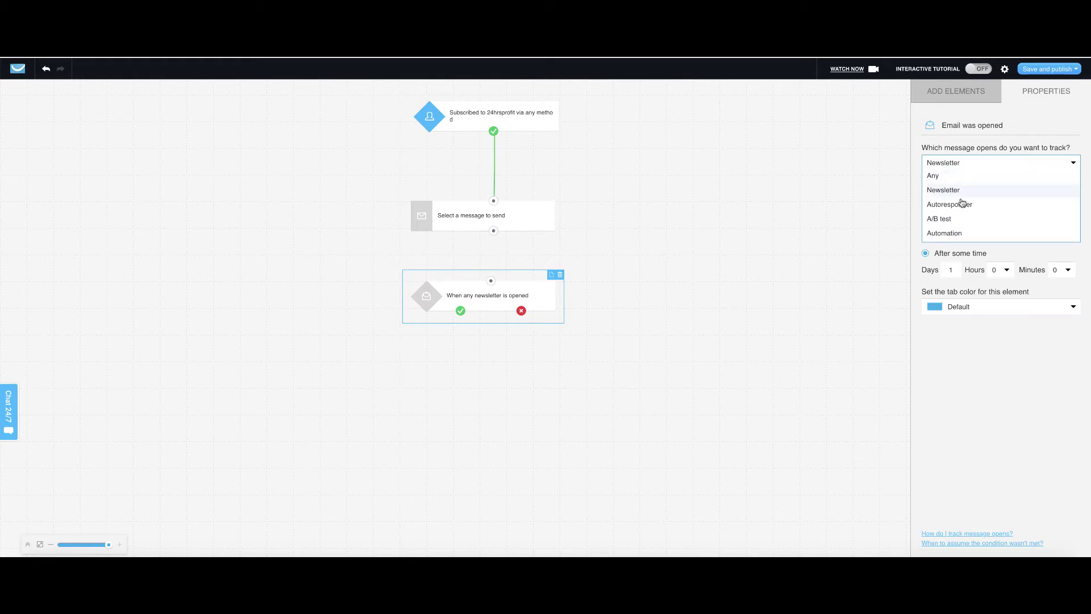
pyautogui.click(965, 233)
pyautogui.click(1002, 191)
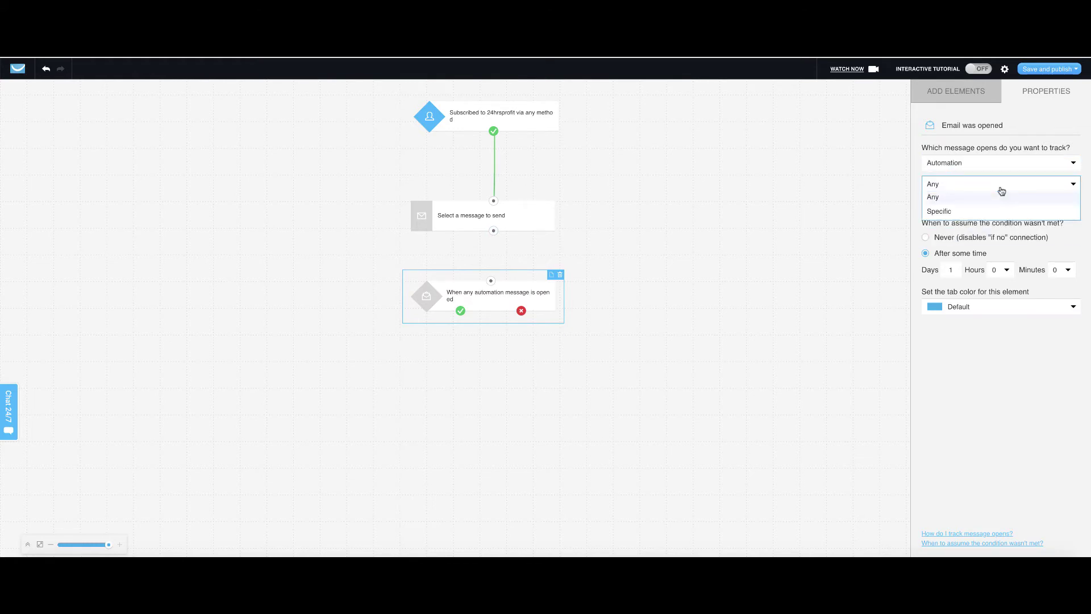
pyautogui.click(966, 213)
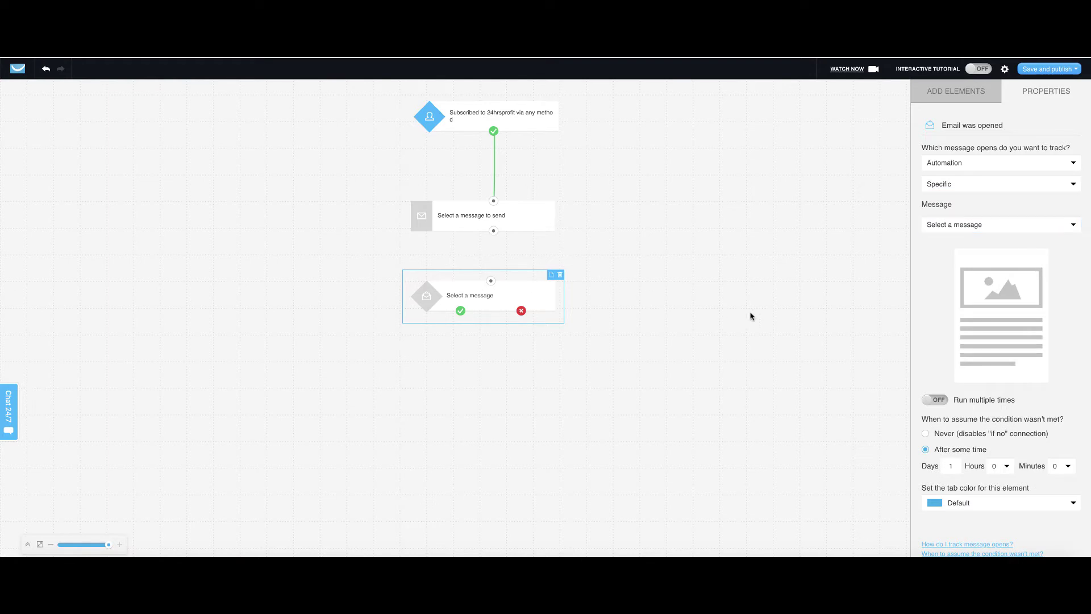
pyautogui.click(560, 275)
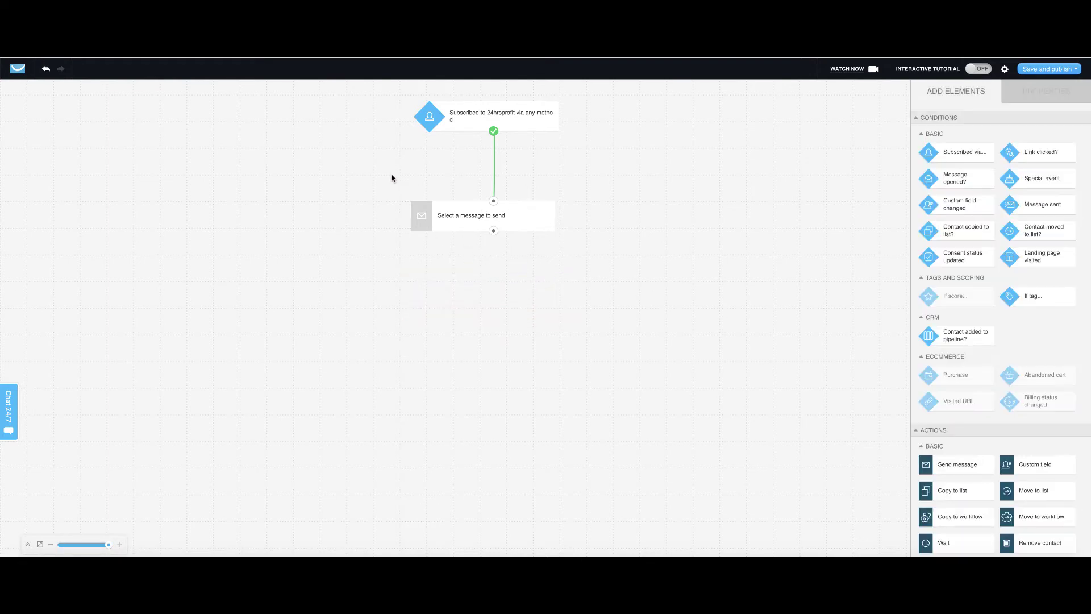
# Delete the unconfigured Send message action from the workflow, and save and publish the workflow
pyautogui.click(1057, 70)
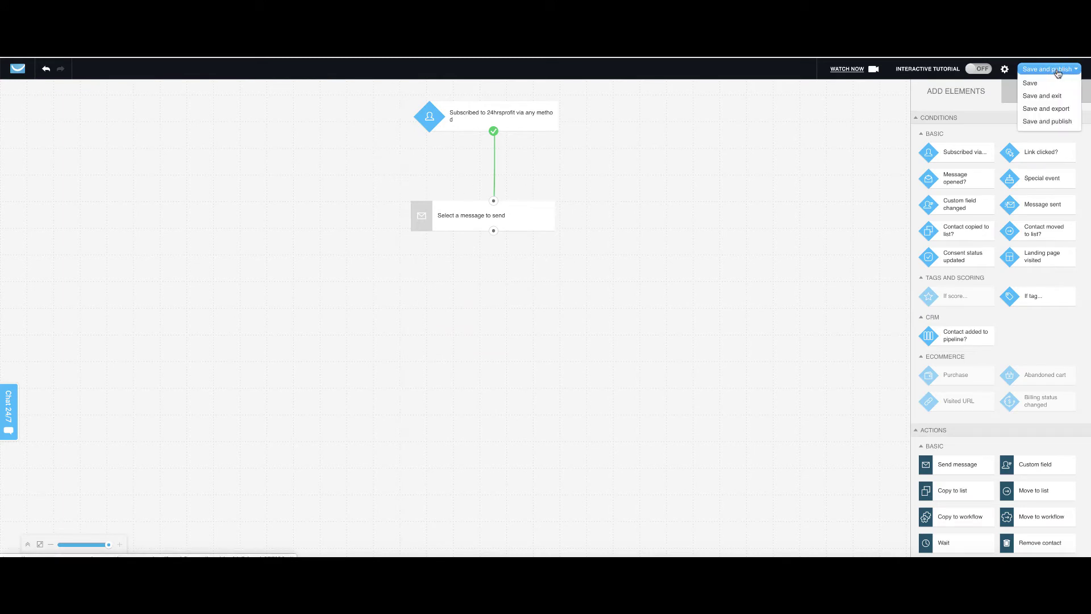
pyautogui.click(1058, 126)
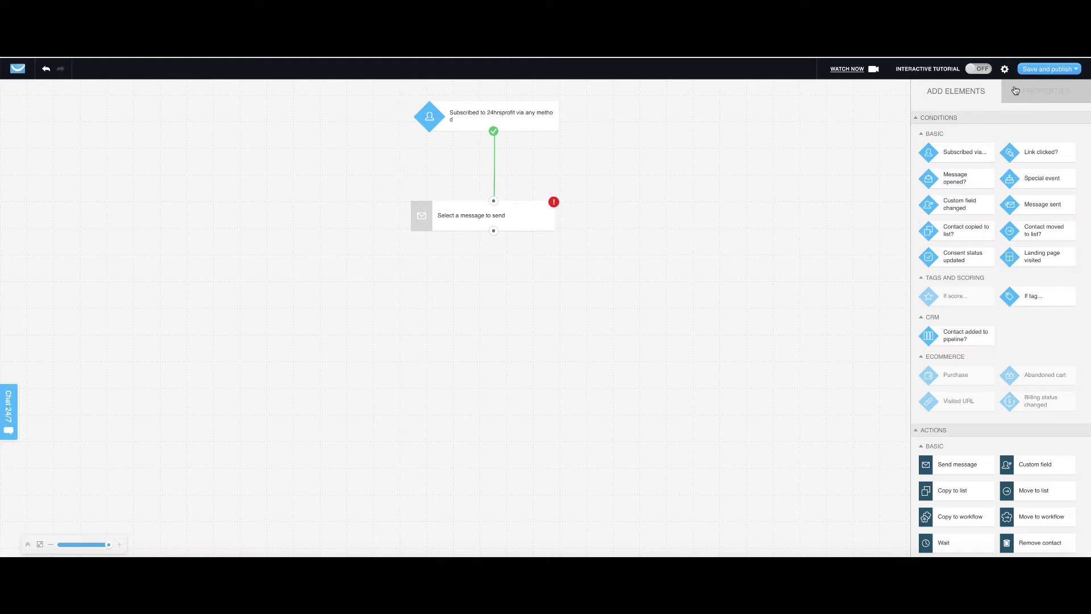
pyautogui.click(530, 216)
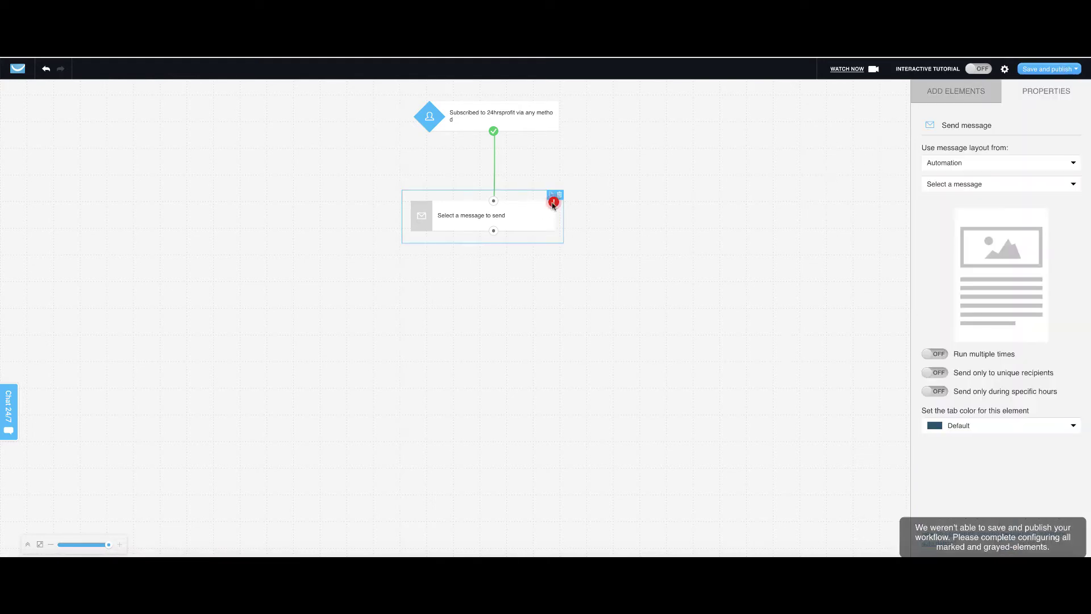
pyautogui.moveTo(557, 200)
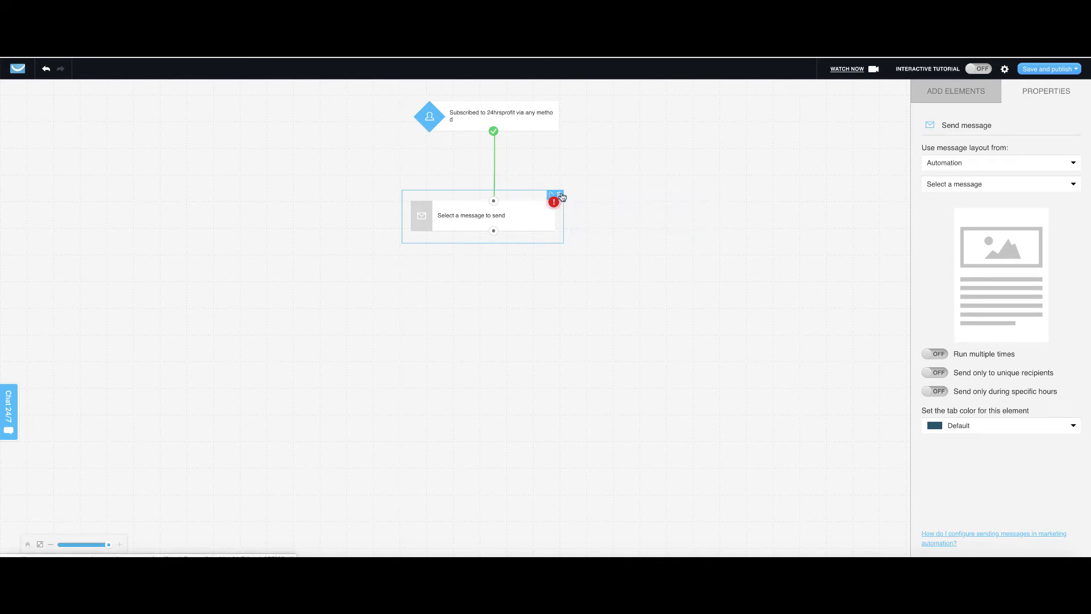
pyautogui.click(560, 195)
pyautogui.click(1075, 69)
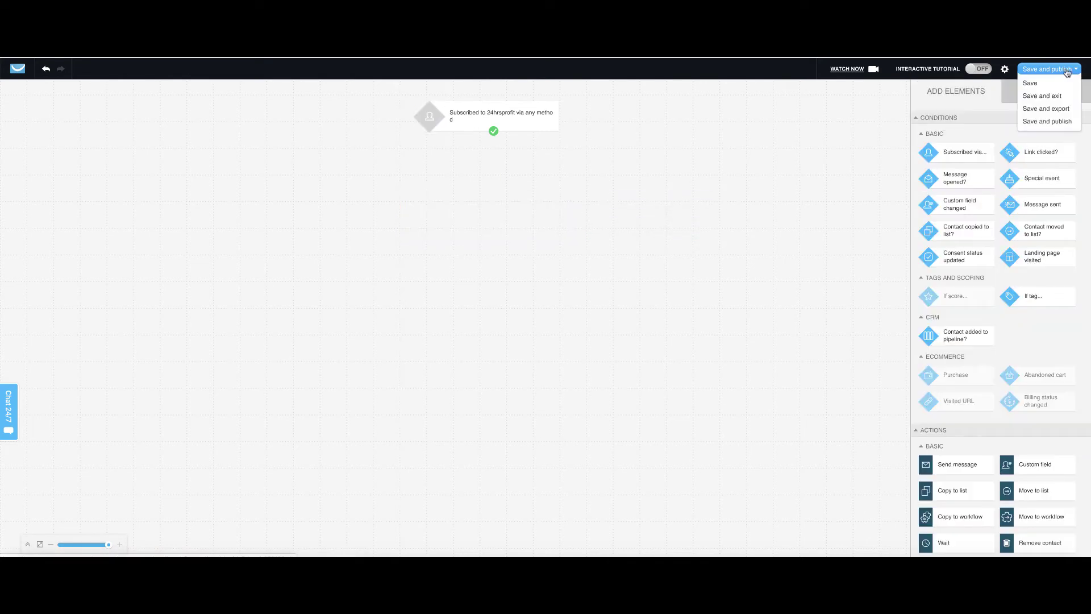
pyautogui.click(1049, 123)
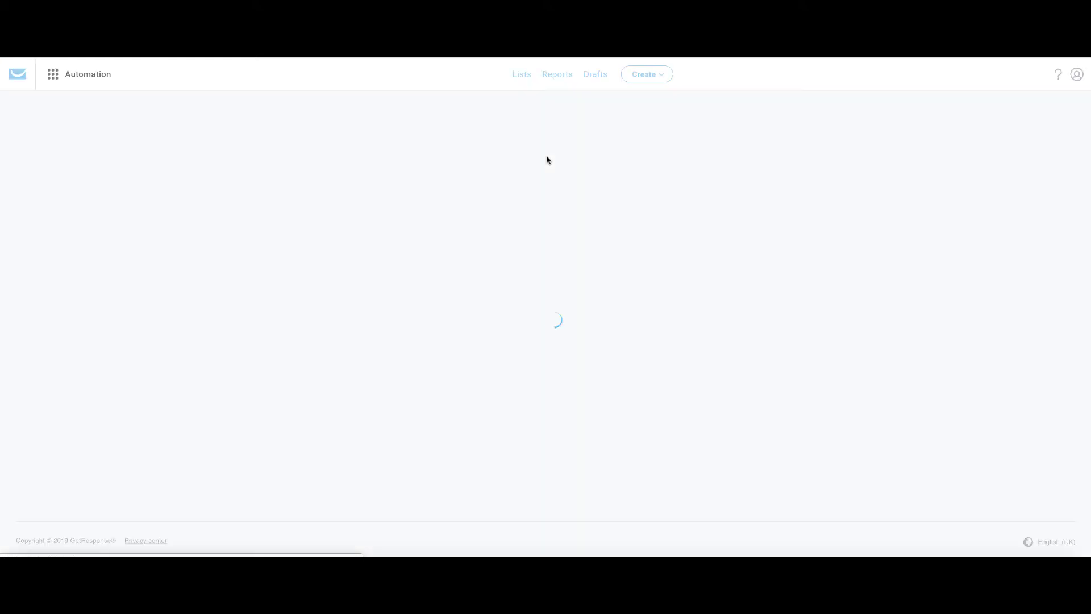
# Create a new newsletter from the drafts page with the Drag-and-Drop Email Editor
pyautogui.click(596, 74)
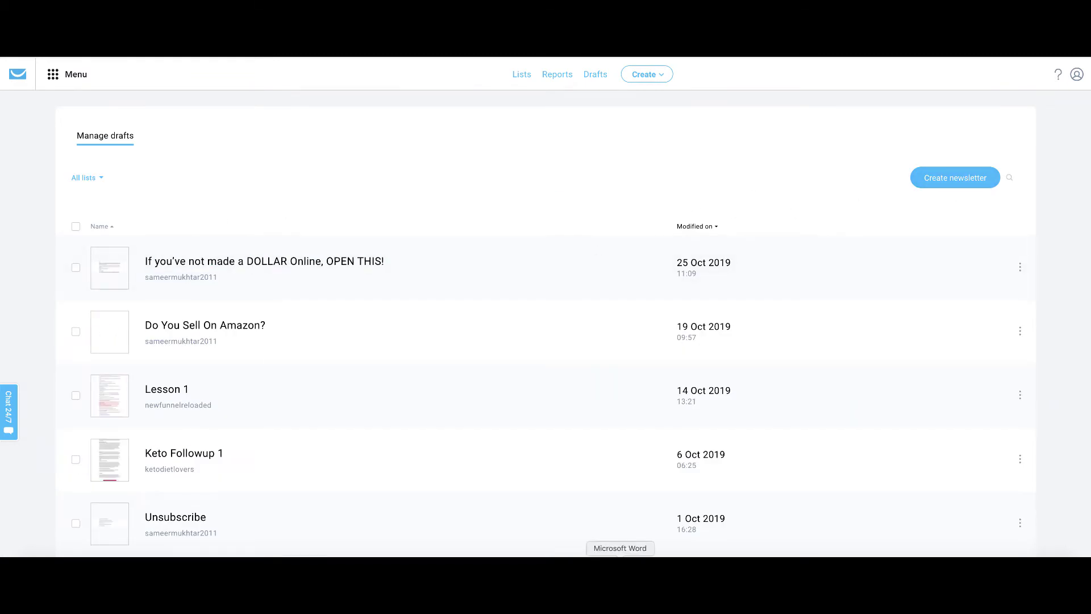
pyautogui.click(607, 562)
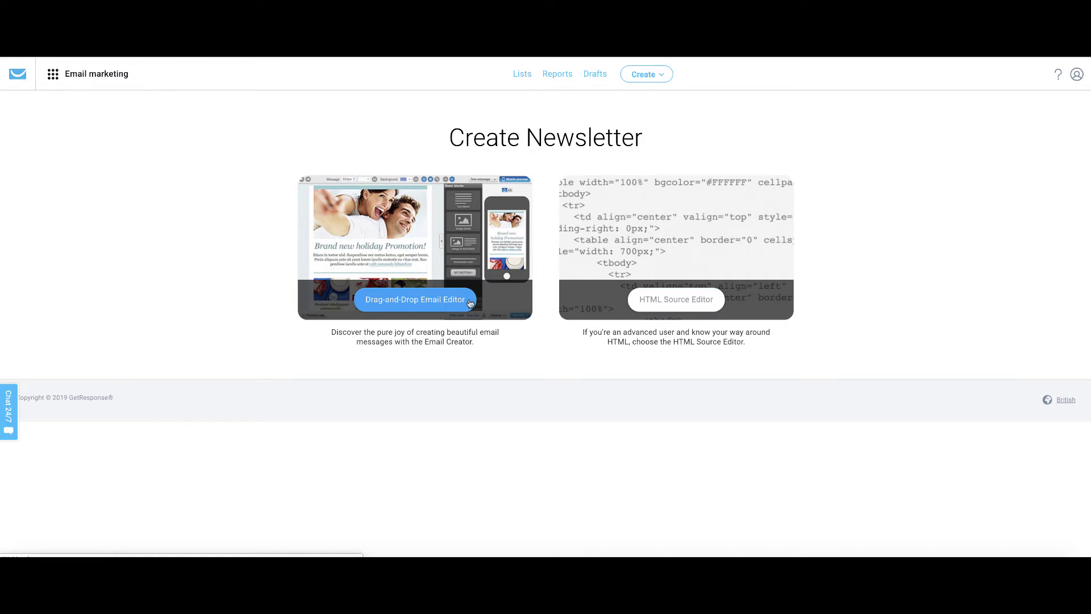
pyautogui.click(470, 303)
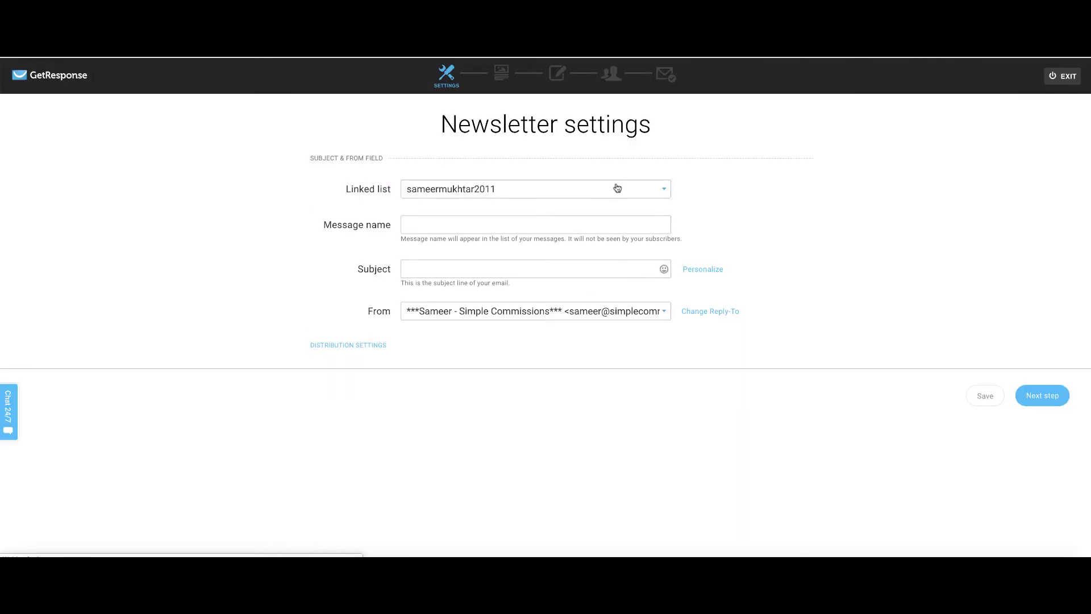
# Link the newsletter to the 24hrsprofit list and name the message 24HoursProfit Followup 1
pyautogui.click(615, 189)
pyautogui.click(457, 235)
pyautogui.click(519, 226)
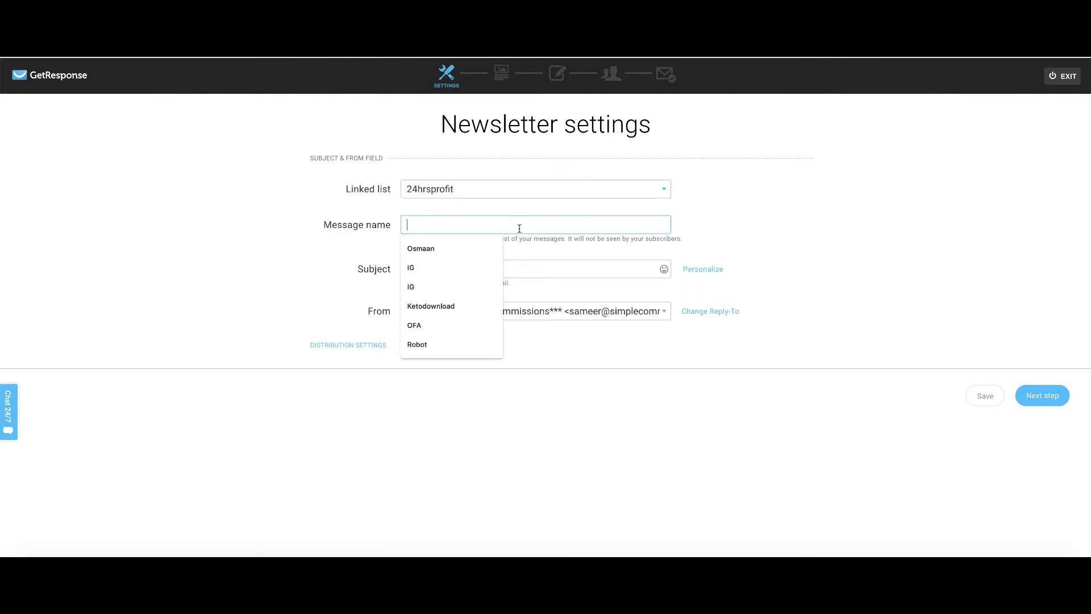
pyautogui.write('24H')
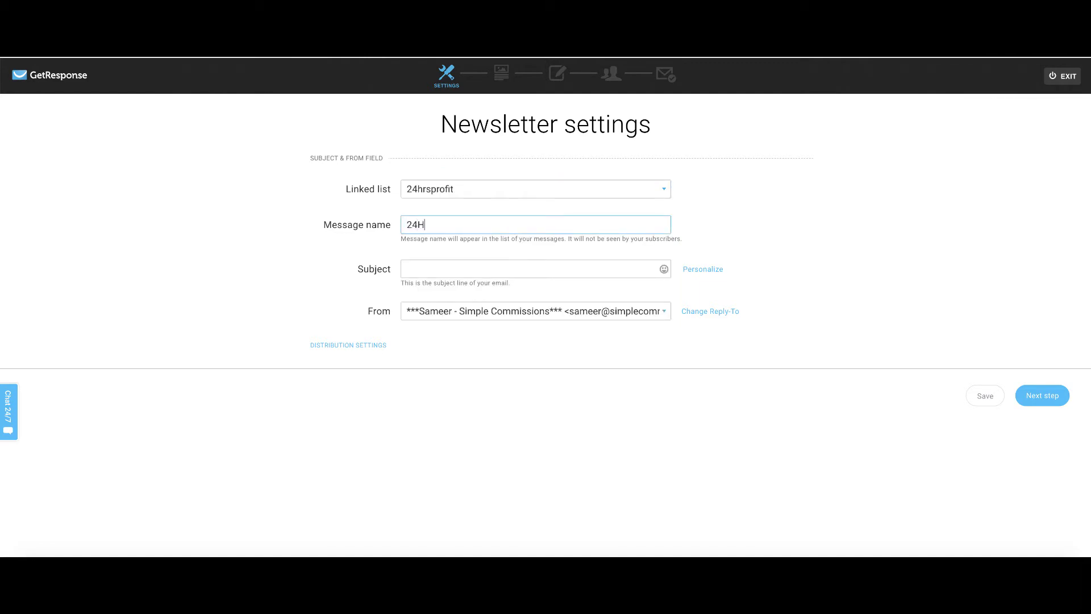
pyautogui.write('oursProfit Followup 1')
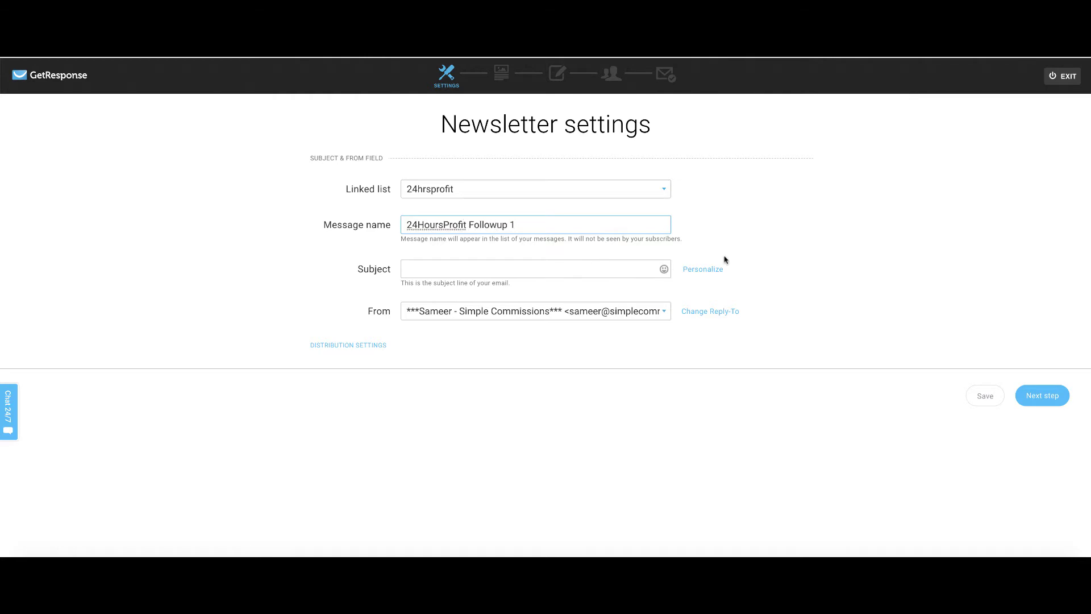
pyautogui.click(786, 249)
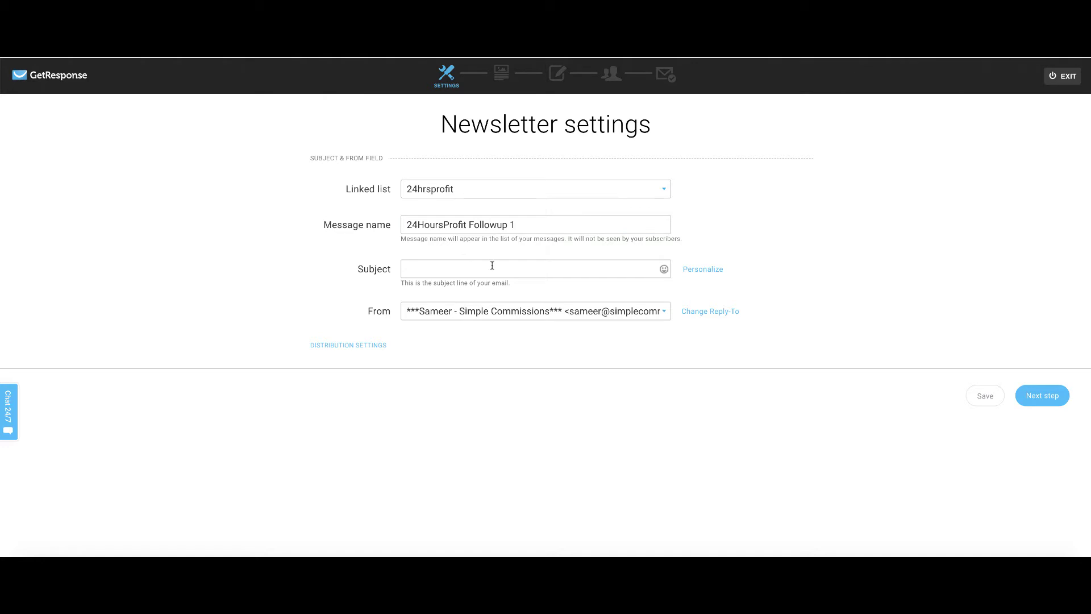
# Copy the subject line of email 1 from the Word document into the newsletter's Subject field in GetResponse
pyautogui.click(621, 554)
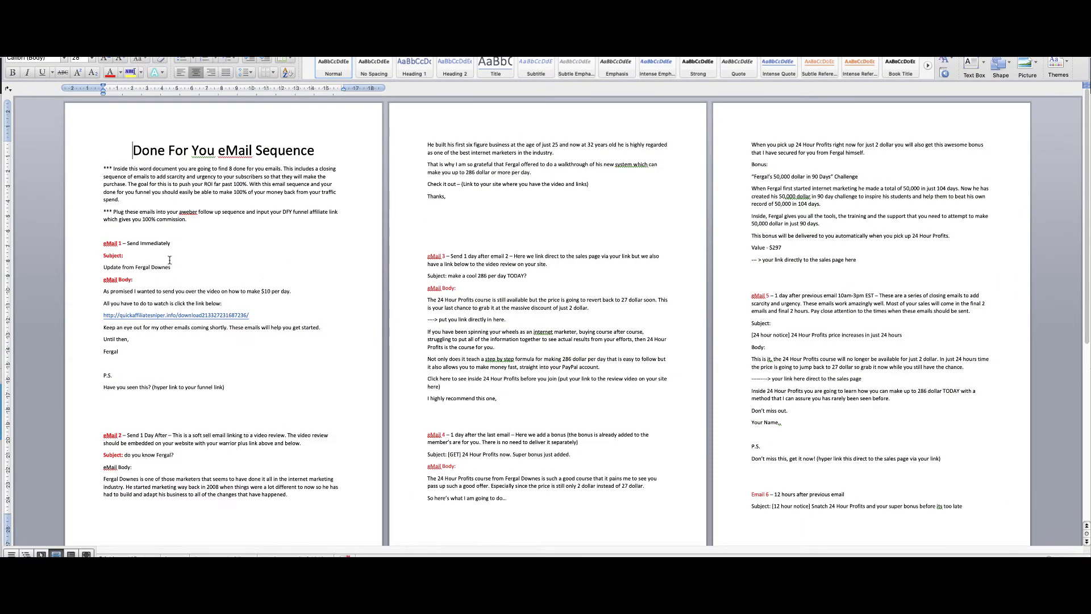
pyautogui.moveTo(124, 267); pyautogui.dragTo(179, 269)
pyautogui.press('super+c')
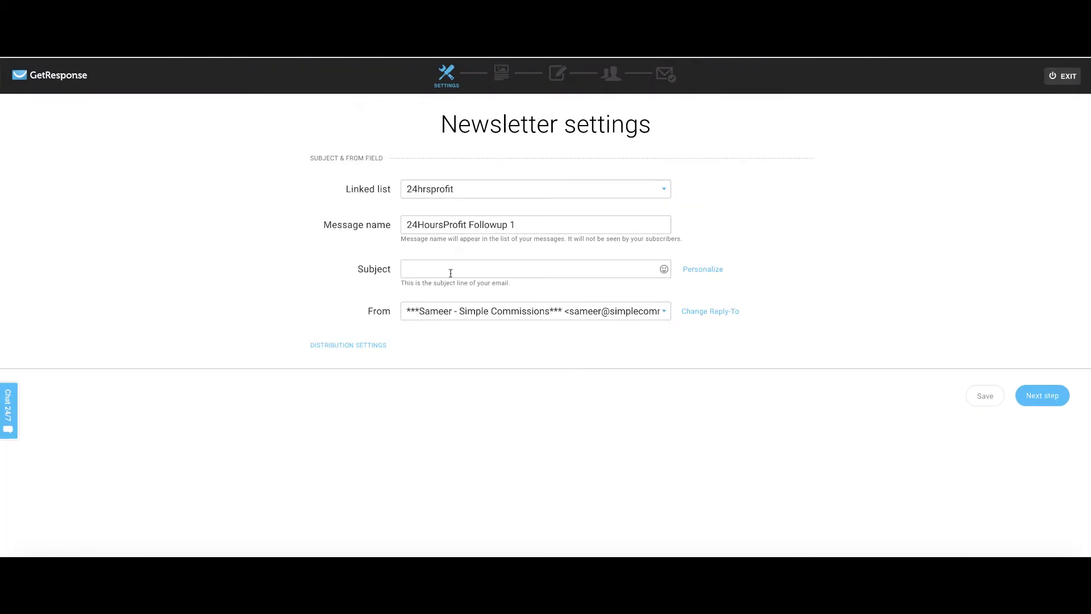
pyautogui.click(773, 392)
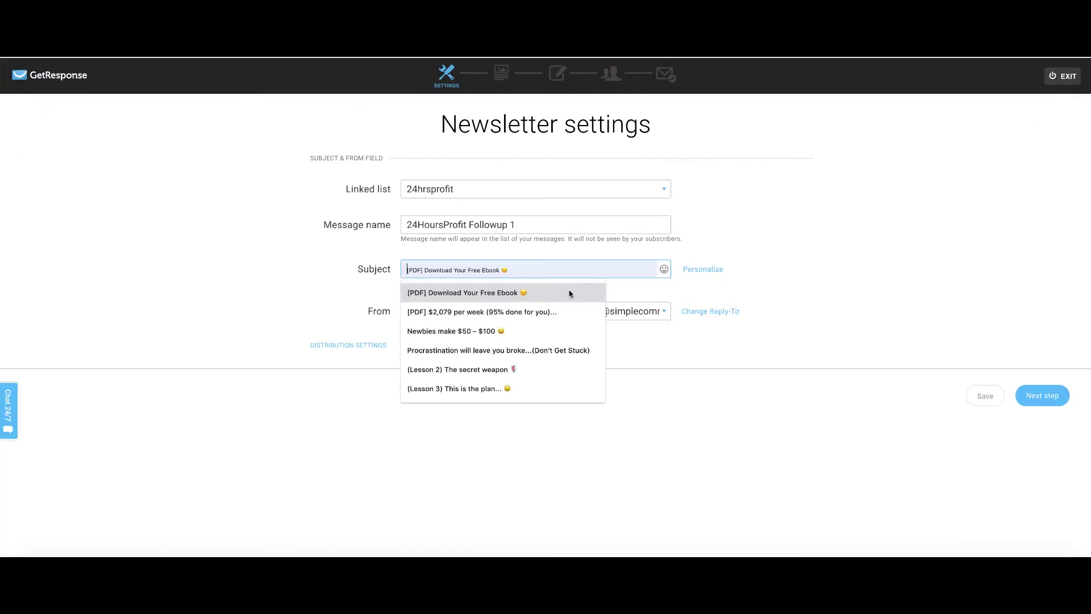
pyautogui.press('super+v')
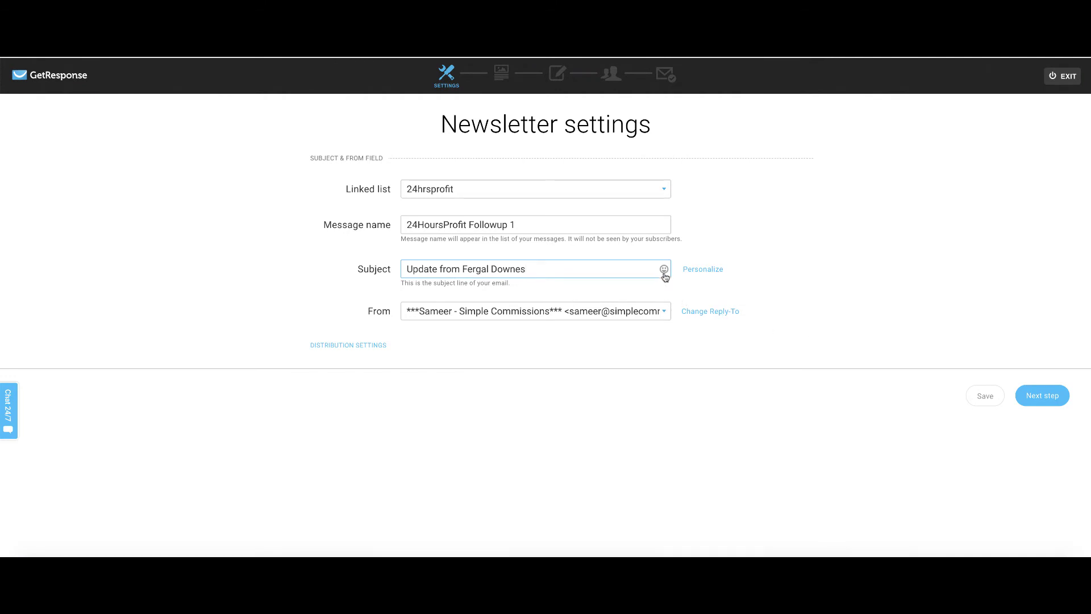
pyautogui.click(664, 270)
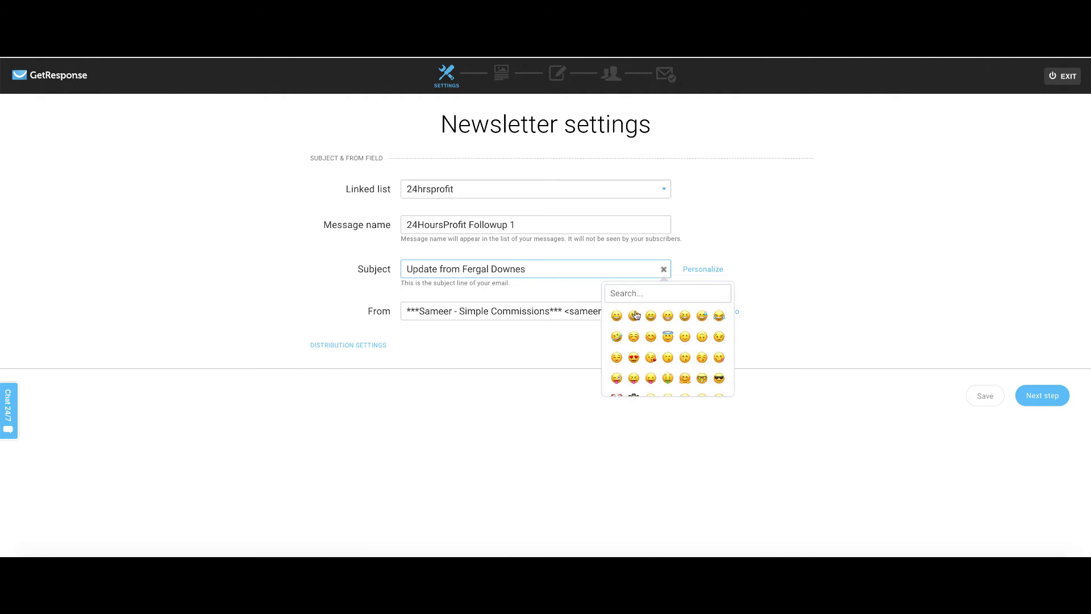
pyautogui.scroll(-3, 650, 341)
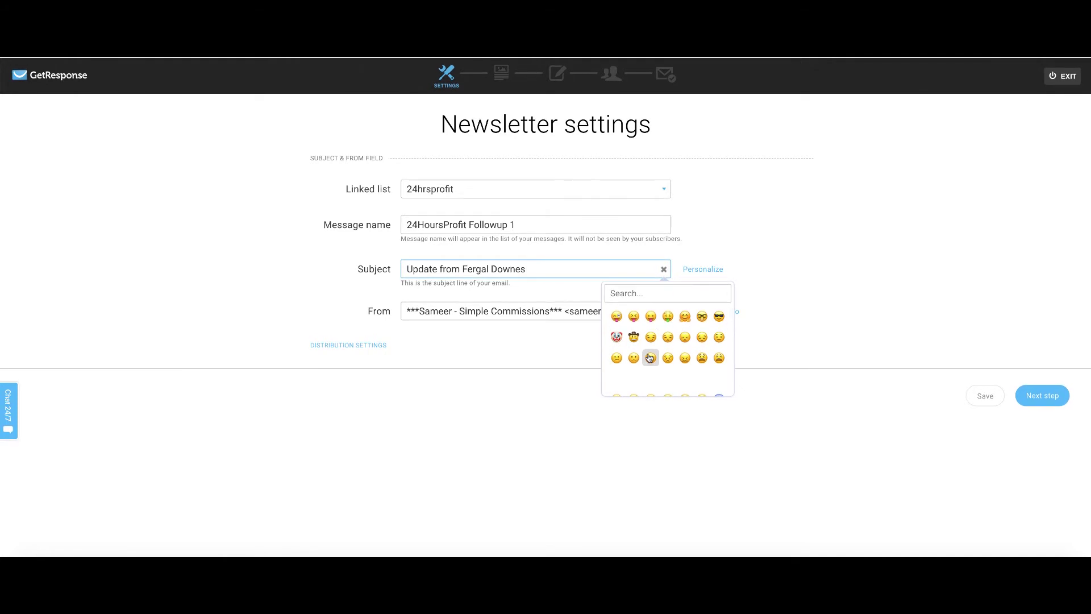
pyautogui.scroll(3, 650, 358)
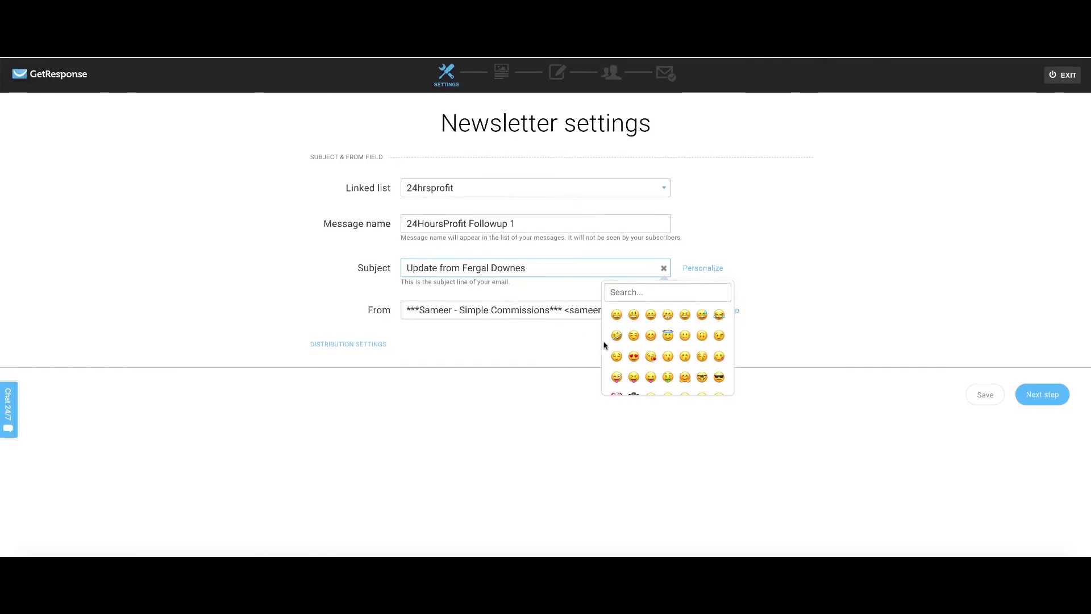
pyautogui.scroll(-5, 625, 346)
pyautogui.click(703, 270)
pyautogui.click(703, 273)
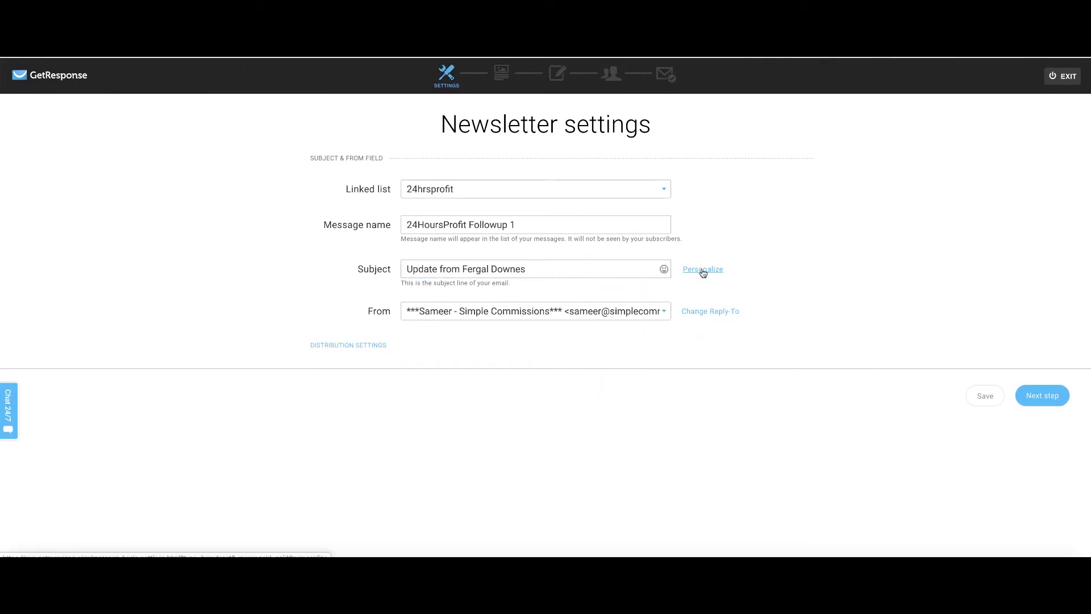
# Insert a 👉 emoji at the start of the newsletter's subject line
pyautogui.click(573, 269)
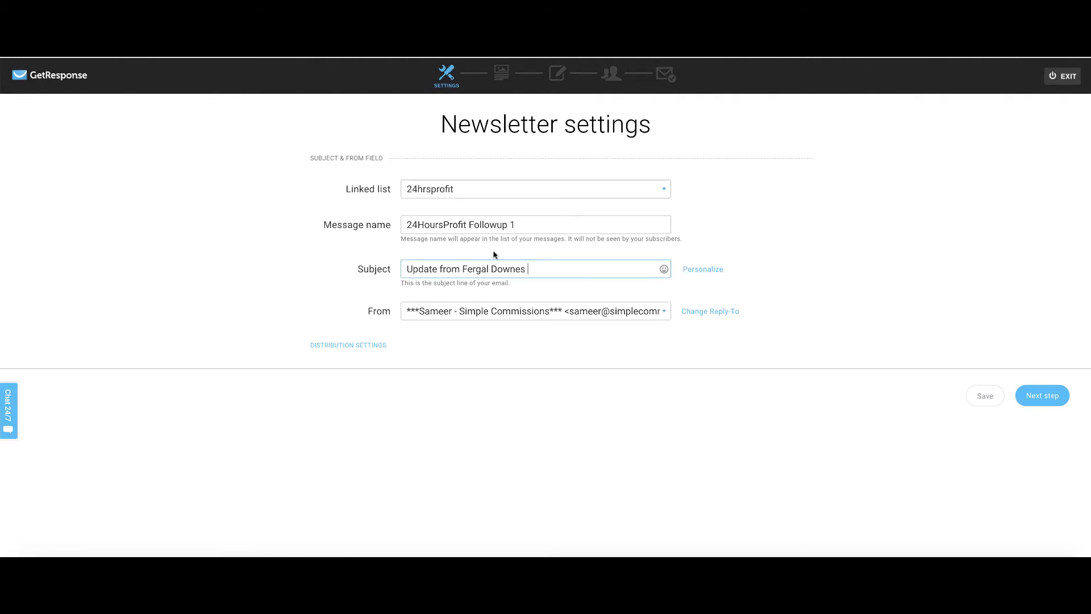
pyautogui.press('Home')
pyautogui.write('👉')
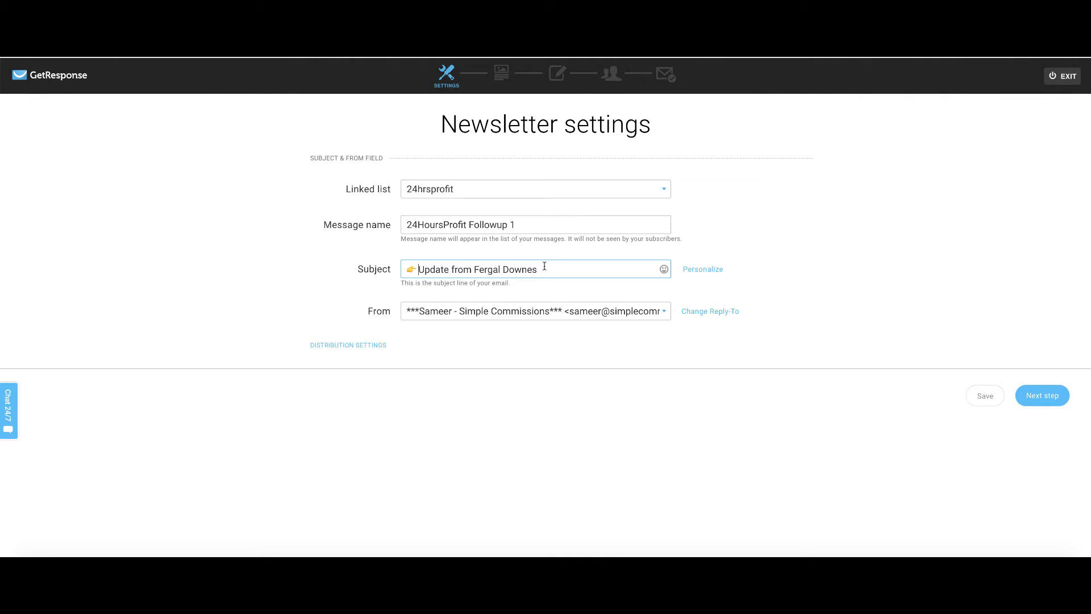
# Proceed to the template selection and use the saved template Easy Earn Commission 1 for the newsletter
pyautogui.click(1019, 395)
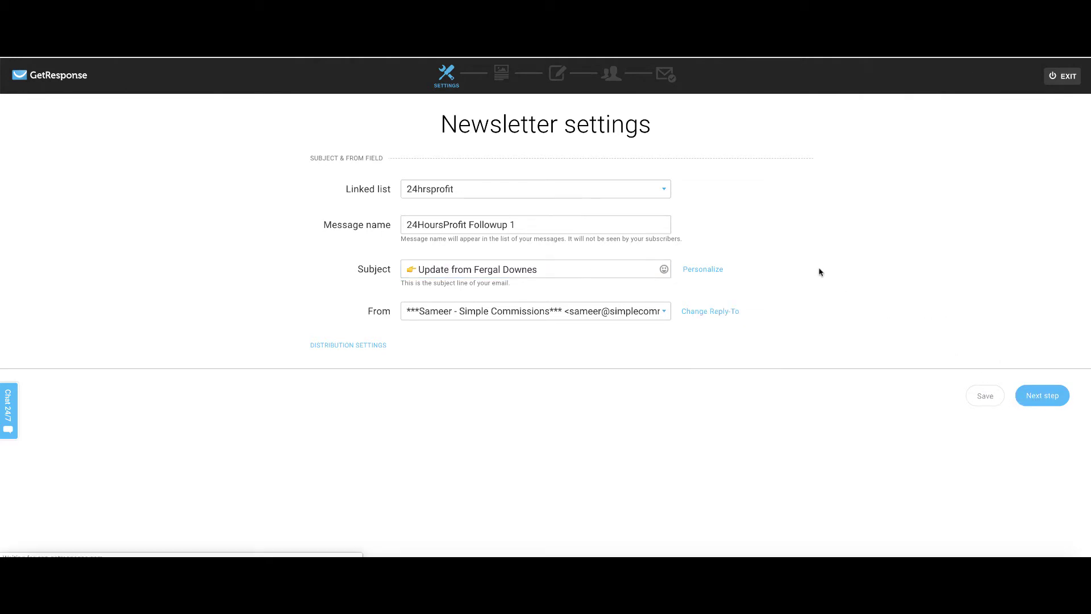
pyautogui.press('XF86AudioLowerVolume')
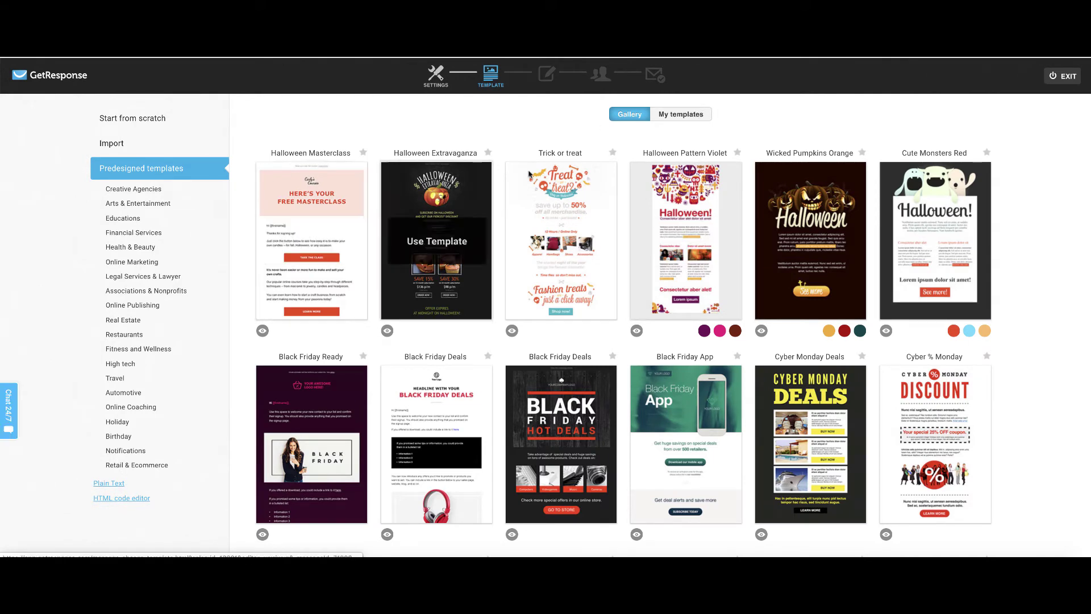
pyautogui.click(704, 114)
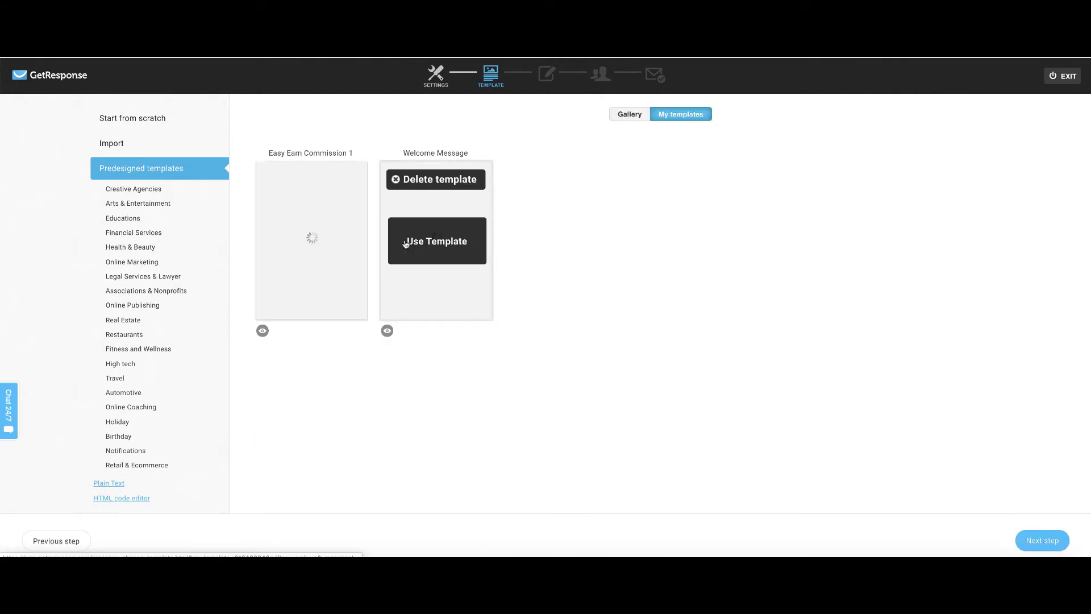
pyautogui.click(322, 254)
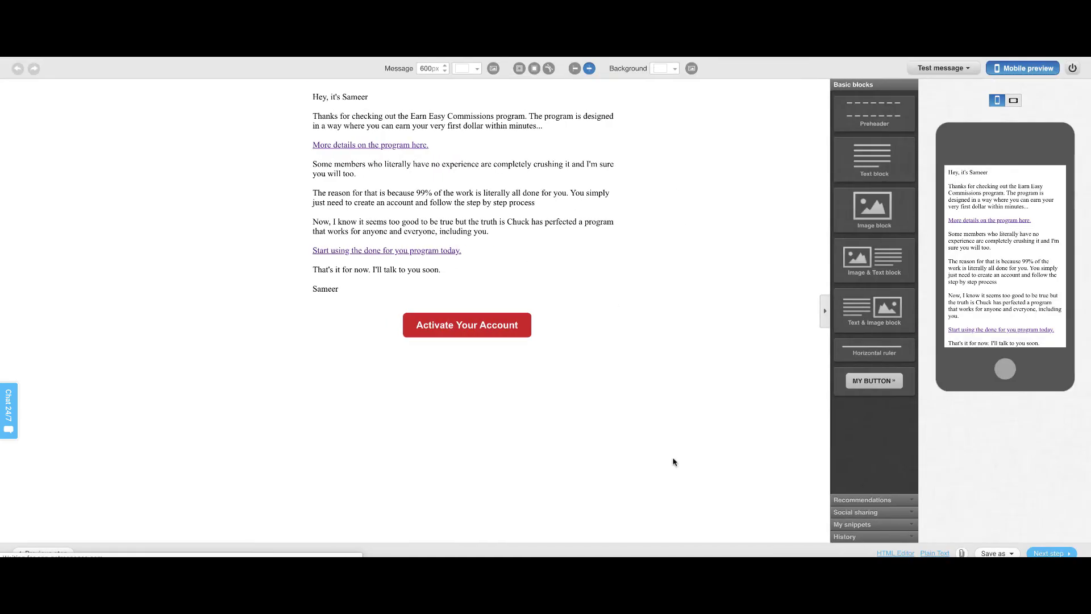
# Switch to the Word document and copy the whole body of email 1, including the P.S. lines
pyautogui.press('super+Tab')
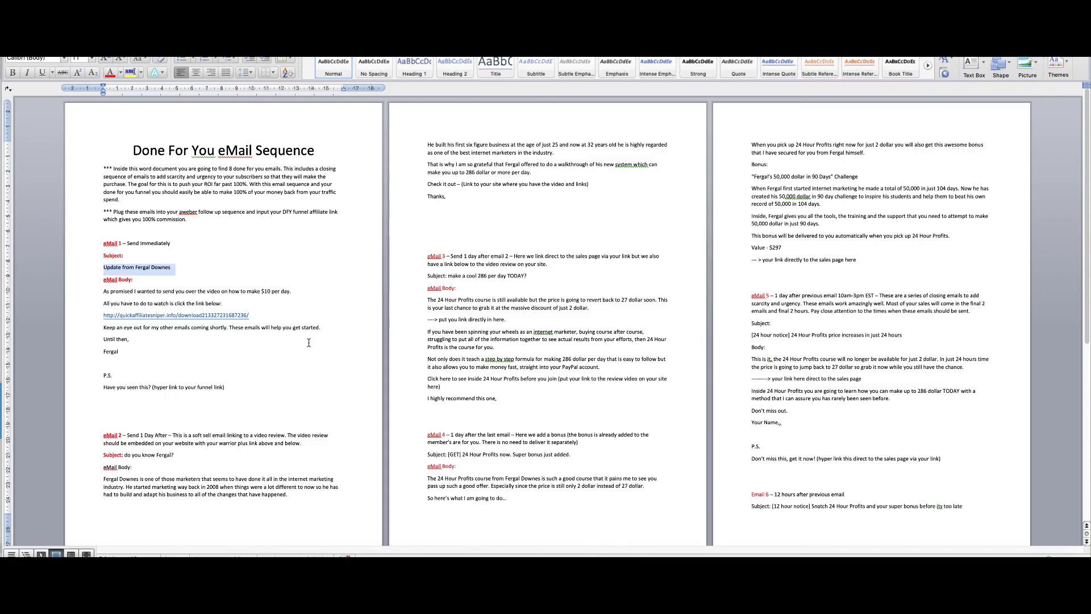
pyautogui.click(153, 322)
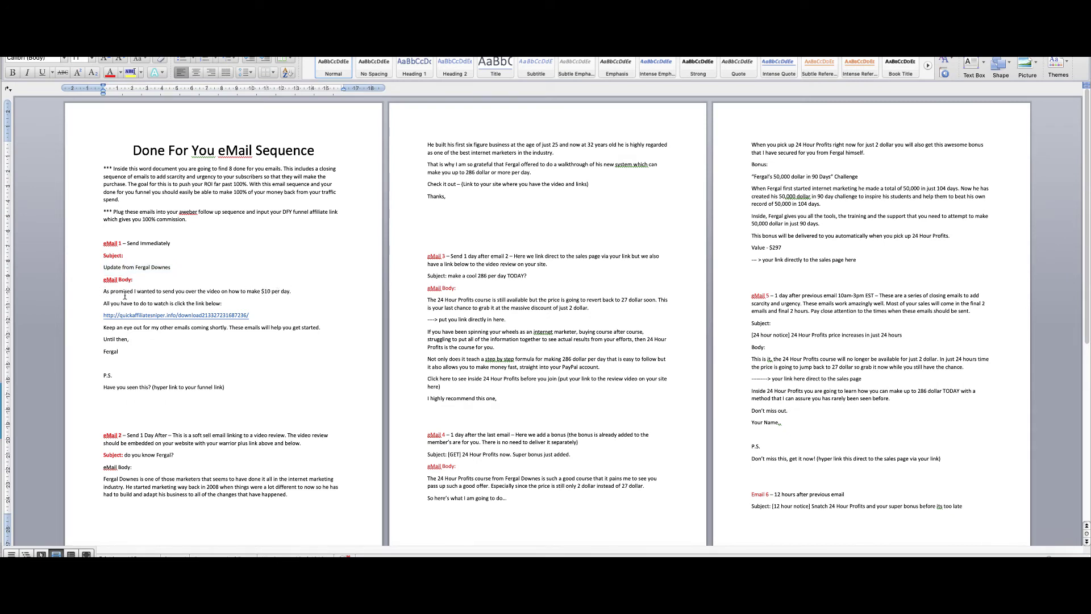
pyautogui.moveTo(103, 291); pyautogui.dragTo(251, 392)
pyautogui.press('super+c')
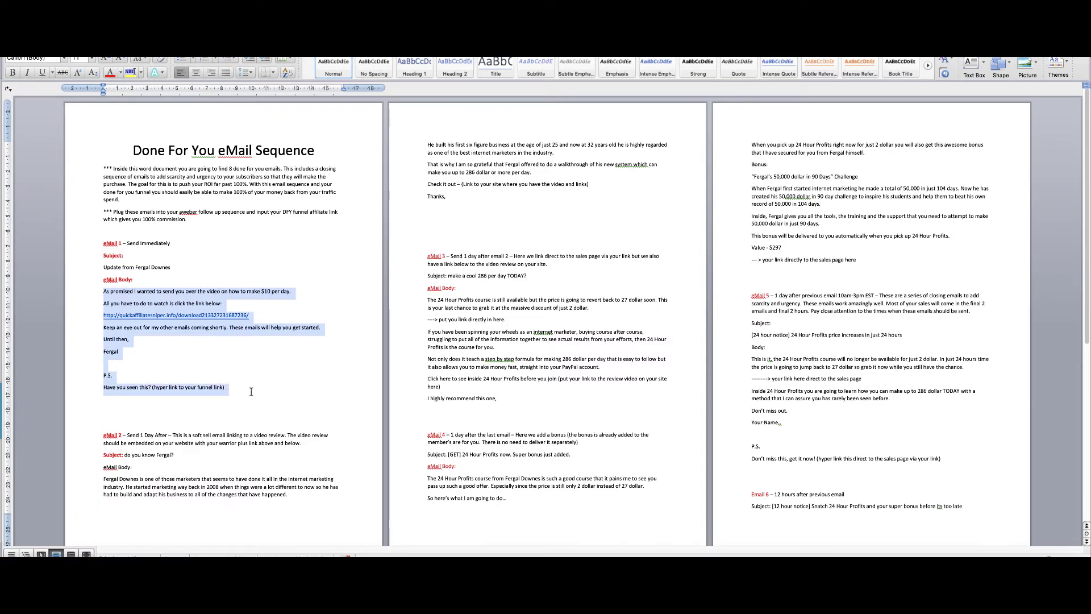
# Switch to the GetResponse message editor and replace the template's entire text with the copied body of email 1
pyautogui.hotkey('ctrl', 'Up')
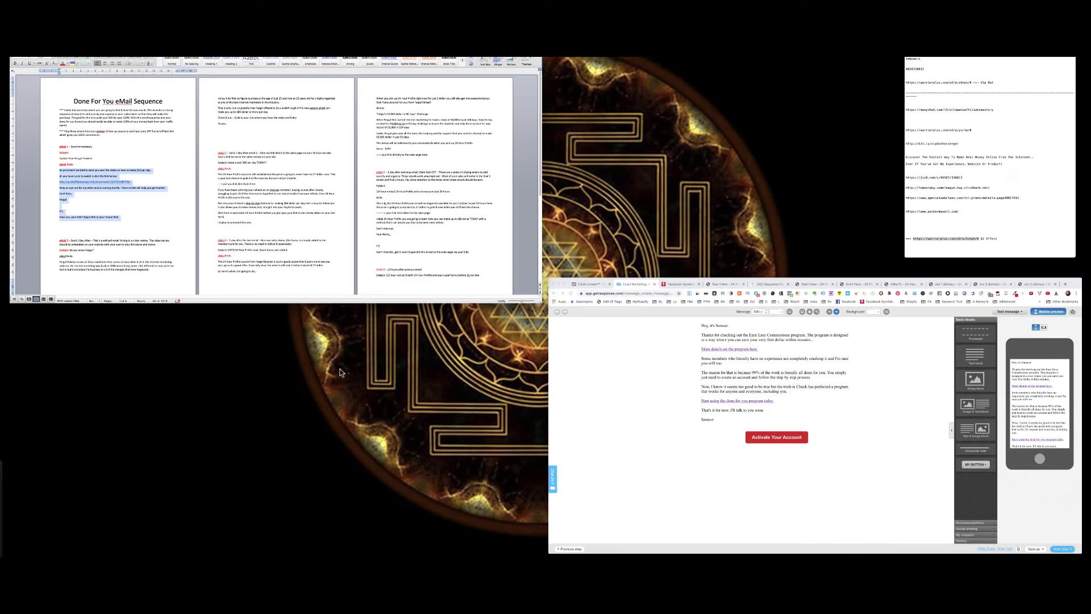
pyautogui.click(643, 421)
pyautogui.click(522, 246)
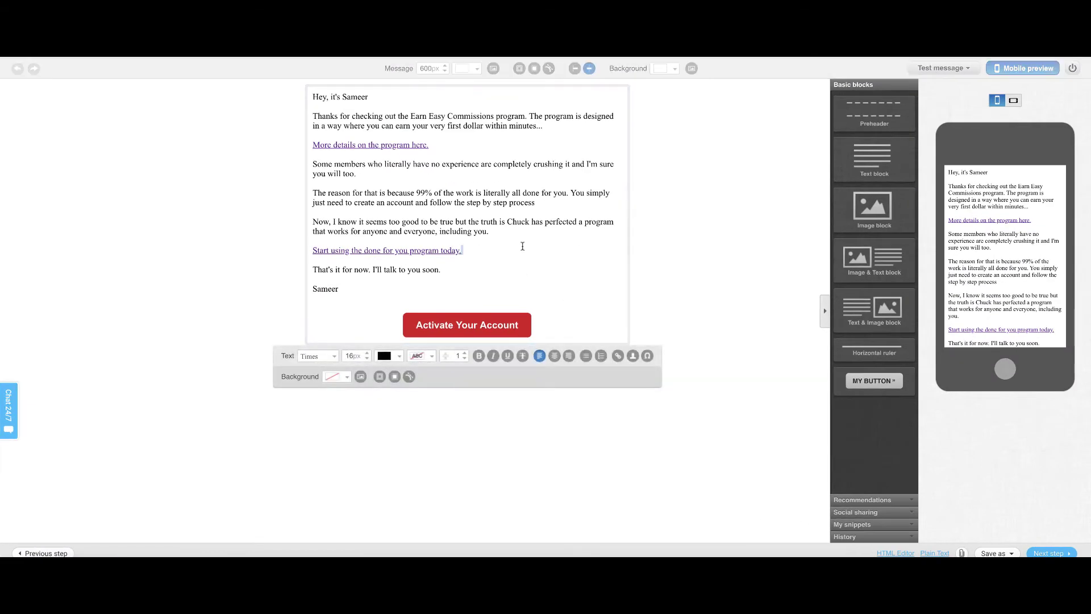
pyautogui.press('super+a')
pyautogui.press('BackSpace')
pyautogui.press('super+v')
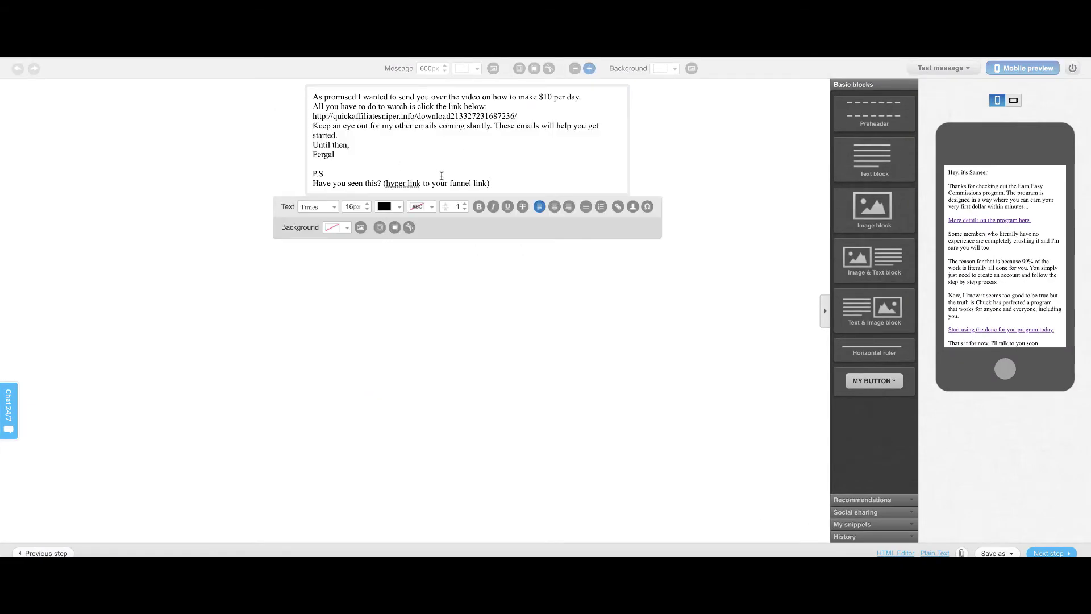
# Format the whole message text in Verdana at 14 px
pyautogui.press('super+a')
pyautogui.click(334, 210)
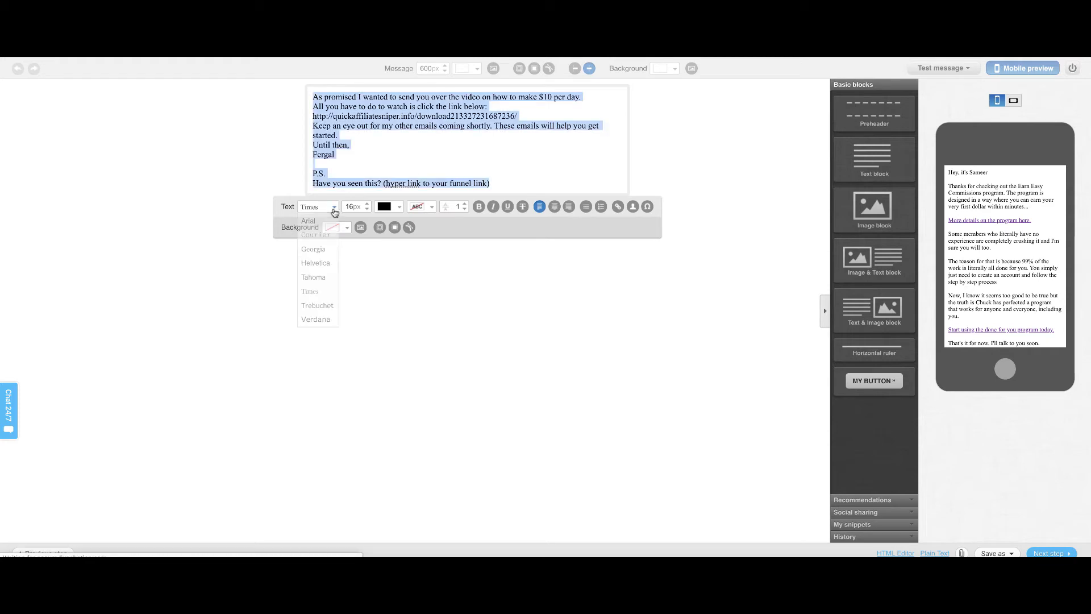
pyautogui.click(316, 319)
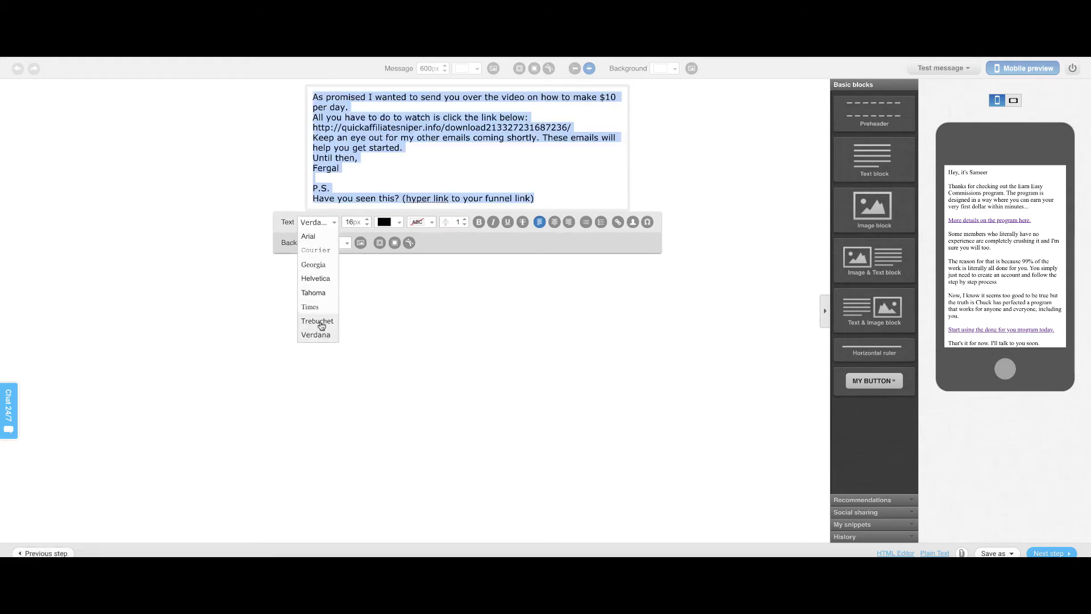
pyautogui.click(368, 223)
pyautogui.click(367, 223)
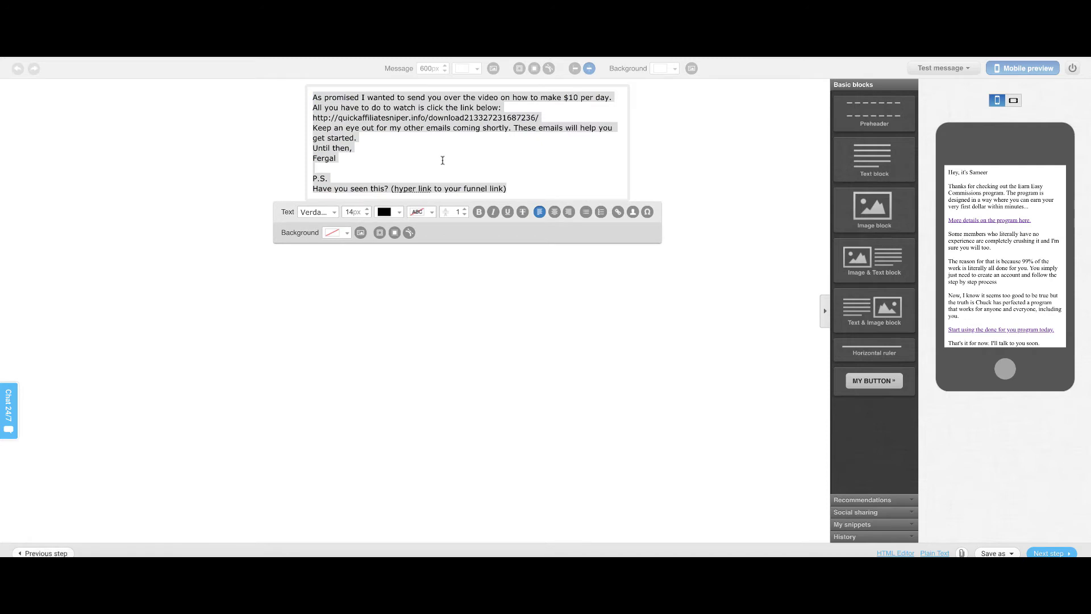
# Separate the message's lines with blank lines down to the sign-off, giving "These emails will help you get started." its own paragraph
pyautogui.click(468, 167)
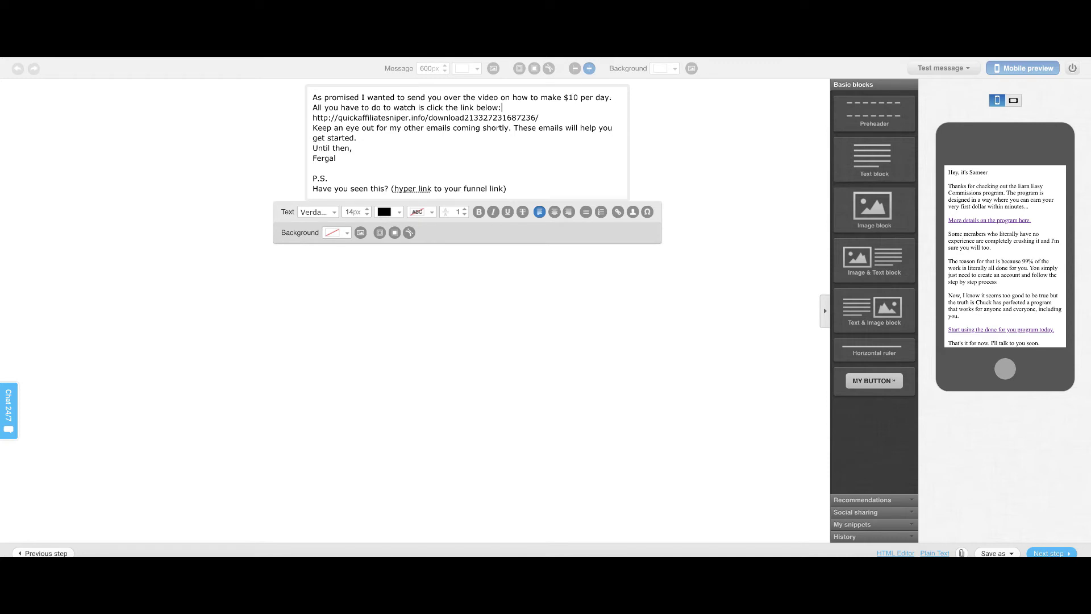
pyautogui.press('Return')
pyautogui.press('Down')
pyautogui.press('Return')
pyautogui.press('Down')
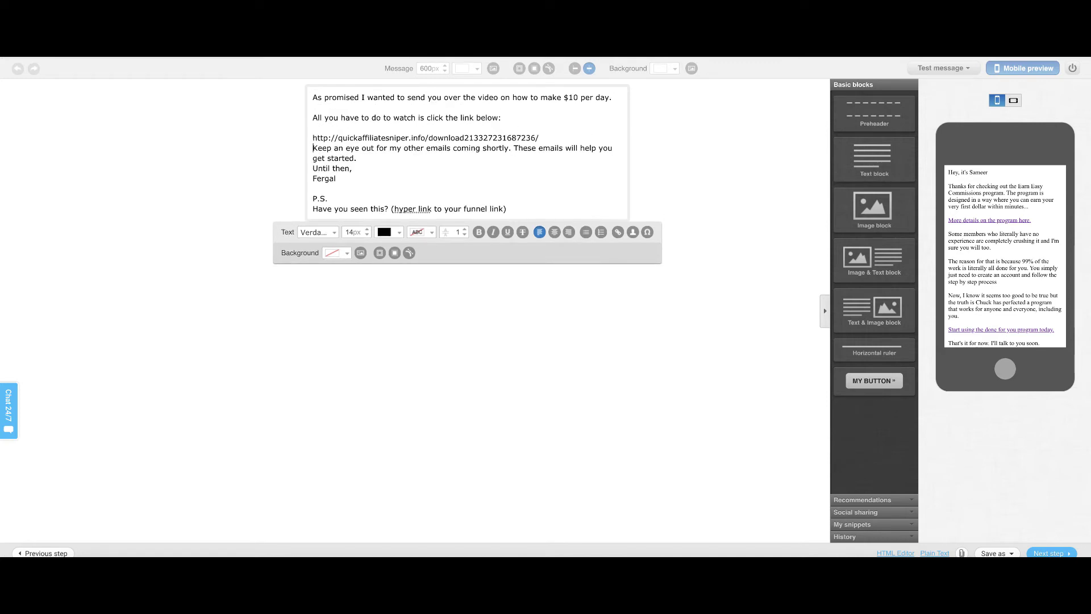
pyautogui.press('Return')
pyautogui.press('Down')
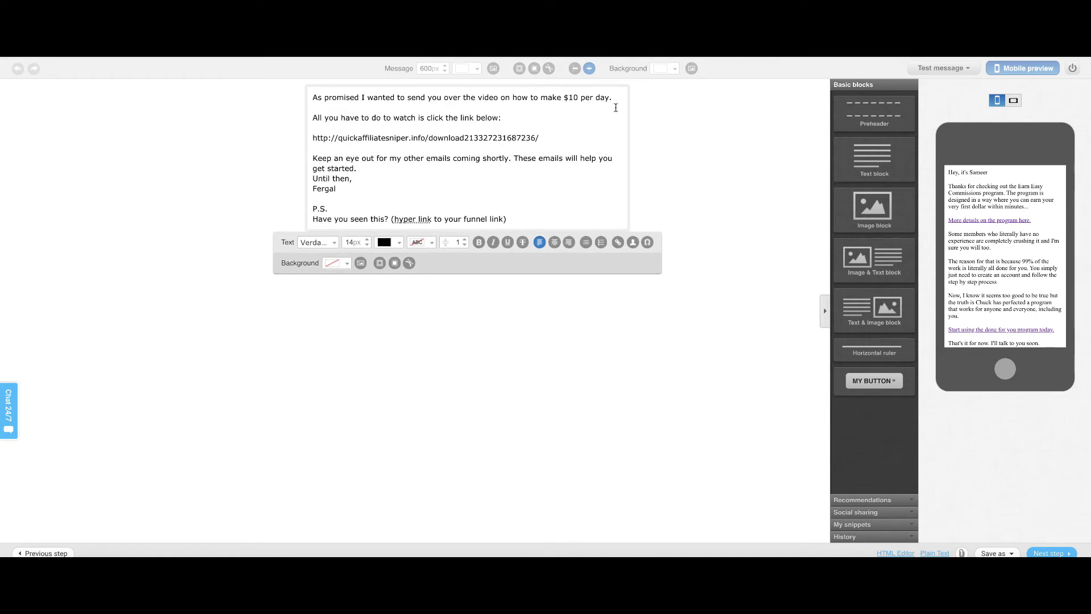
pyautogui.press('Return')
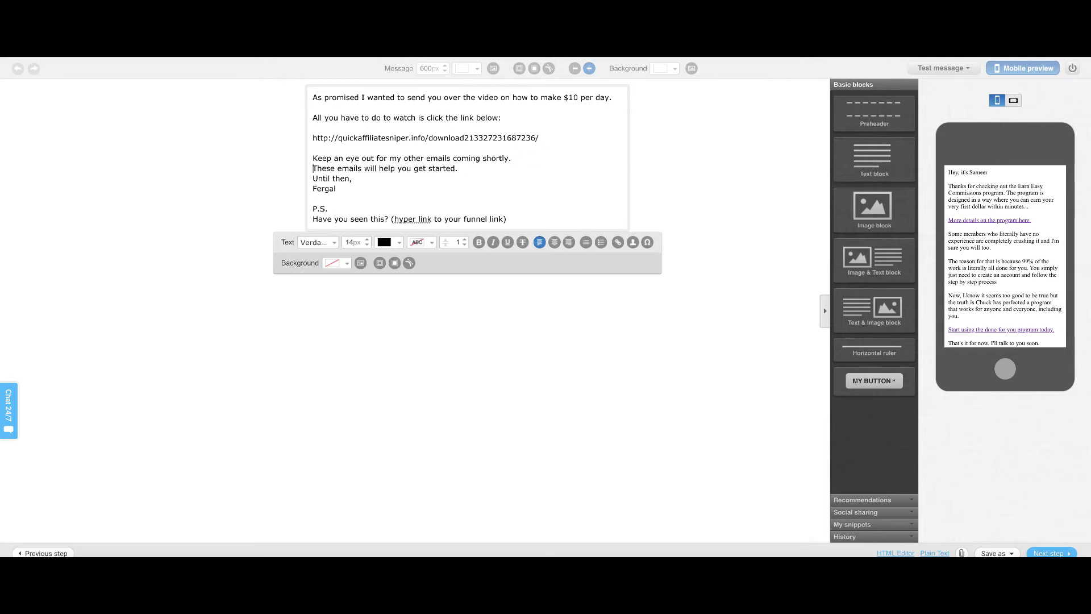
pyautogui.press('Return')
pyautogui.press('Return')
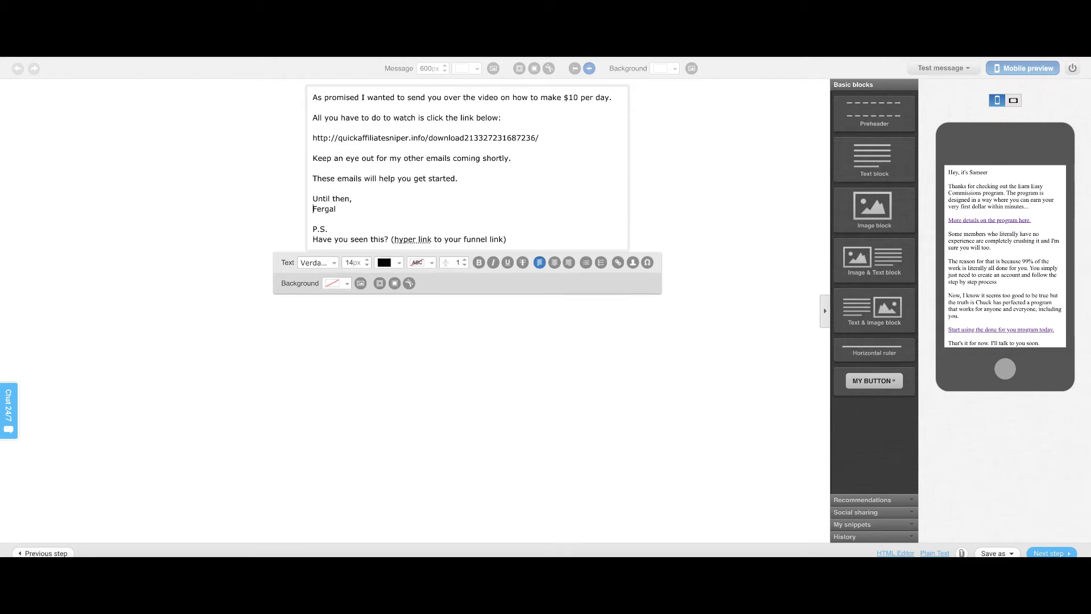
pyautogui.press('Return')
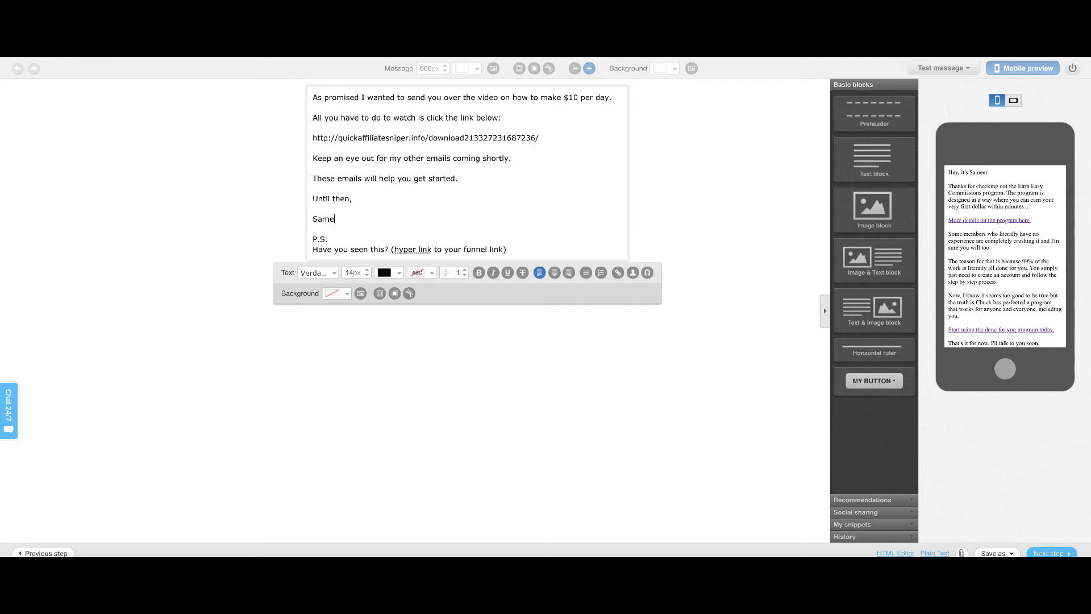
# Replace the name in the message's sign-off with the sender's full name
pyautogui.press('BackSpace')
pyautogui.press('BackSpace')
pyautogui.write('h')
# Replace the funnel-link placeholder after "Have you seen this?" in the P.S. with "Click Here"
pyautogui.click(376, 237)
pyautogui.moveTo(395, 248); pyautogui.dragTo(522, 244)
pyautogui.press('BackSpace')
pyautogui.press('BackSpace')
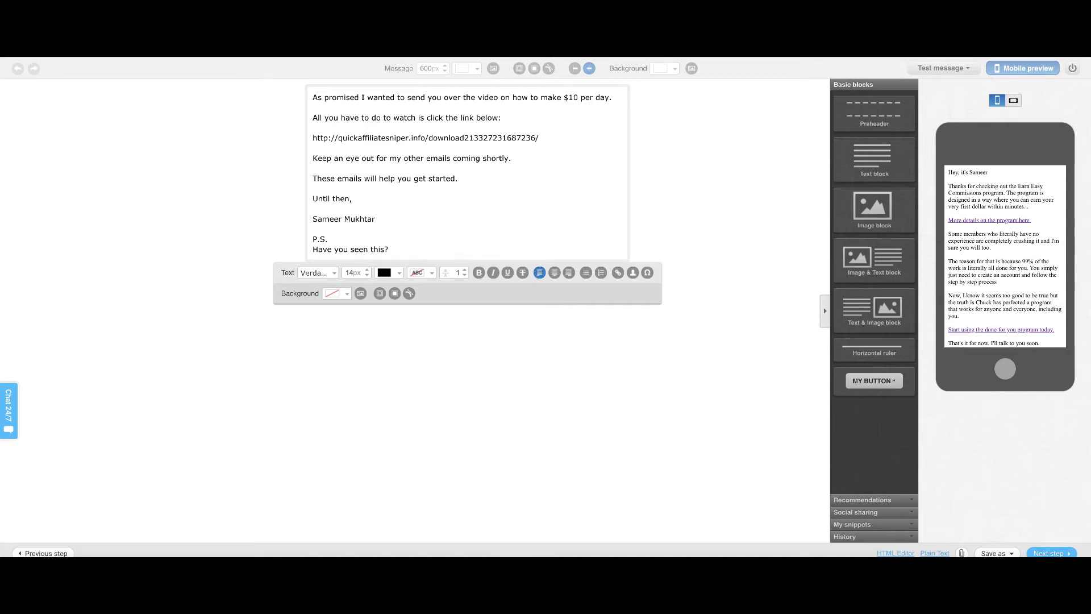
pyautogui.write('Cli')
pyautogui.press('BackSpace')
pyautogui.press('BackSpace')
pyautogui.press('BackSpace')
pyautogui.press('BackSpace')
# Replace the download URL in the message body with the text "==> Click Here" on its own line
pyautogui.moveTo(552, 144); pyautogui.dragTo(305, 142)
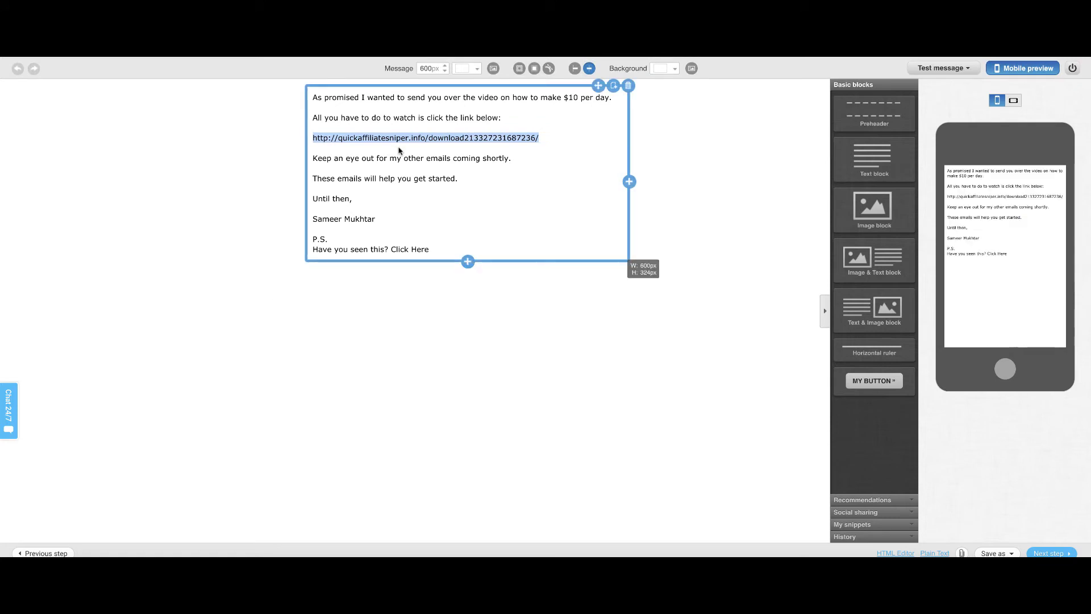
pyautogui.click(411, 151)
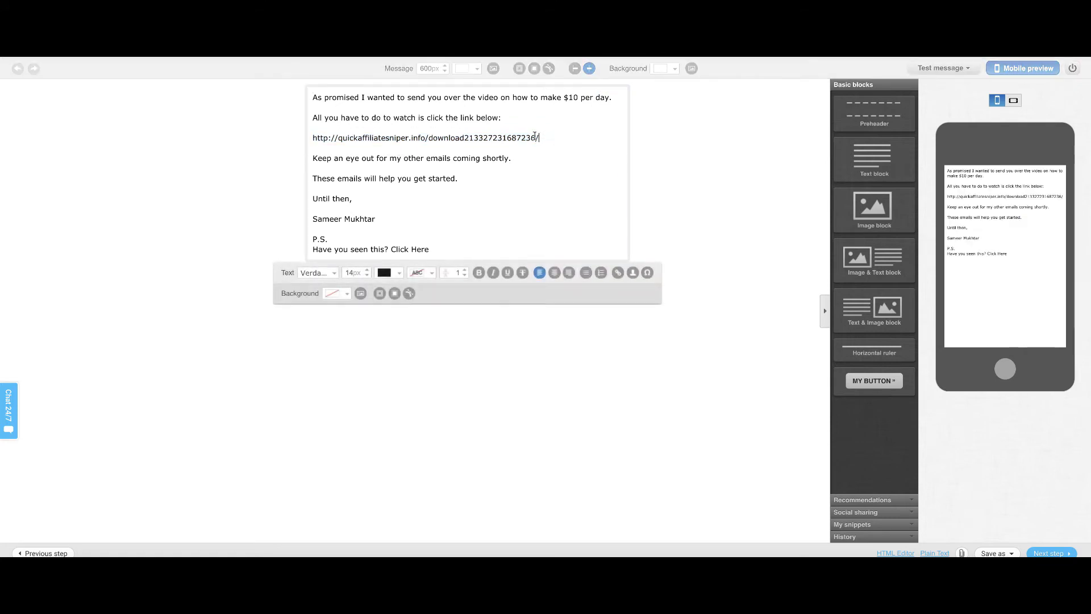
pyautogui.moveTo(540, 138); pyautogui.dragTo(313, 138)
pyautogui.press('BackSpace')
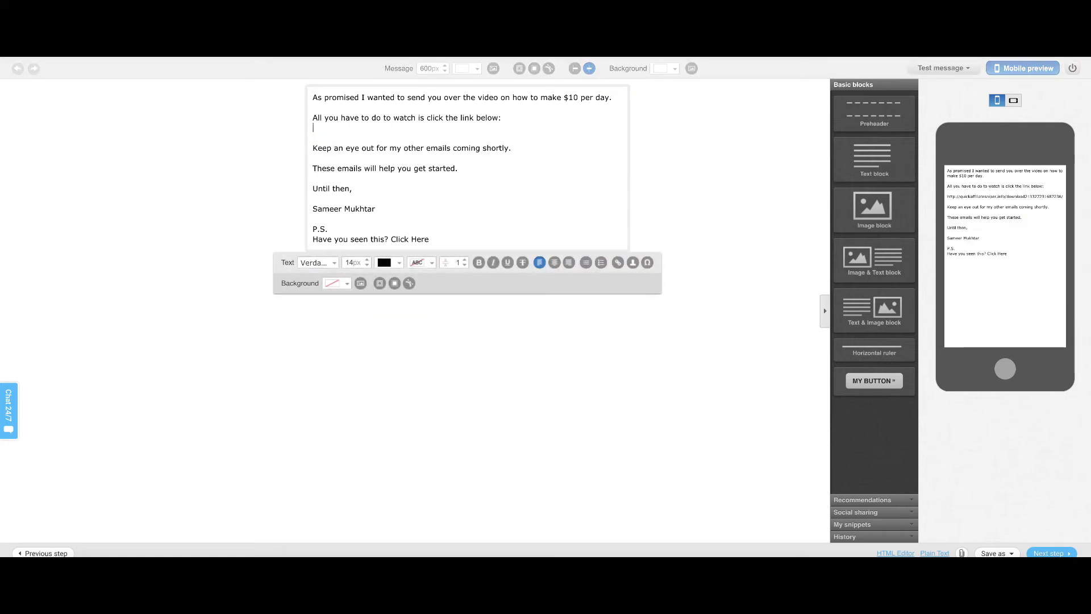
pyautogui.press('Return')
pyautogui.write('=')
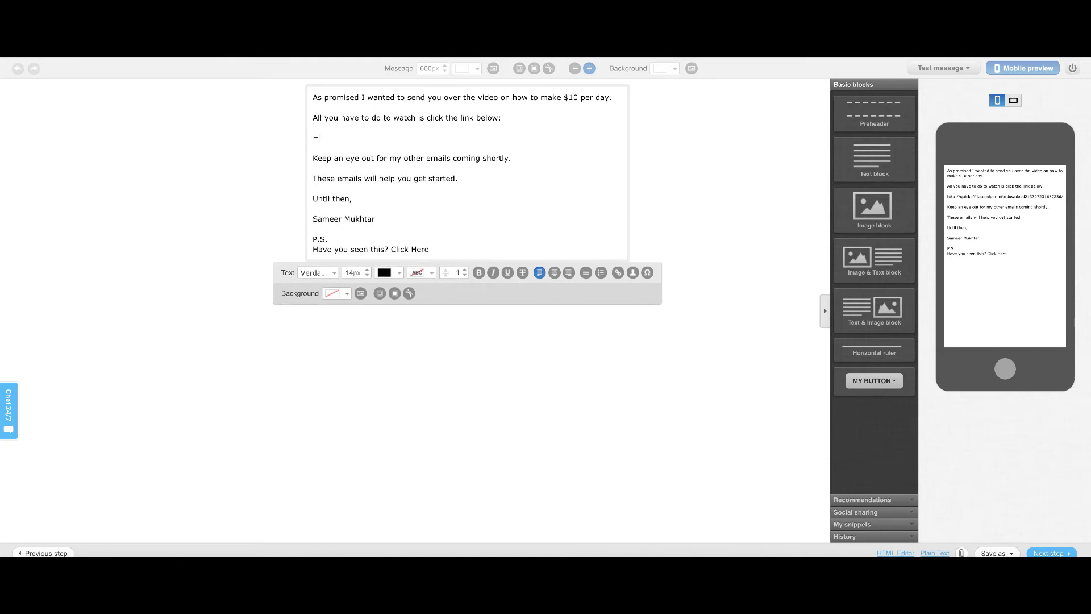
pyautogui.write('=. Cloi')
pyautogui.press('BackSpace')
pyautogui.write('ick Hr')
pyautogui.moveTo(384, 136); pyautogui.dragTo(312, 135)
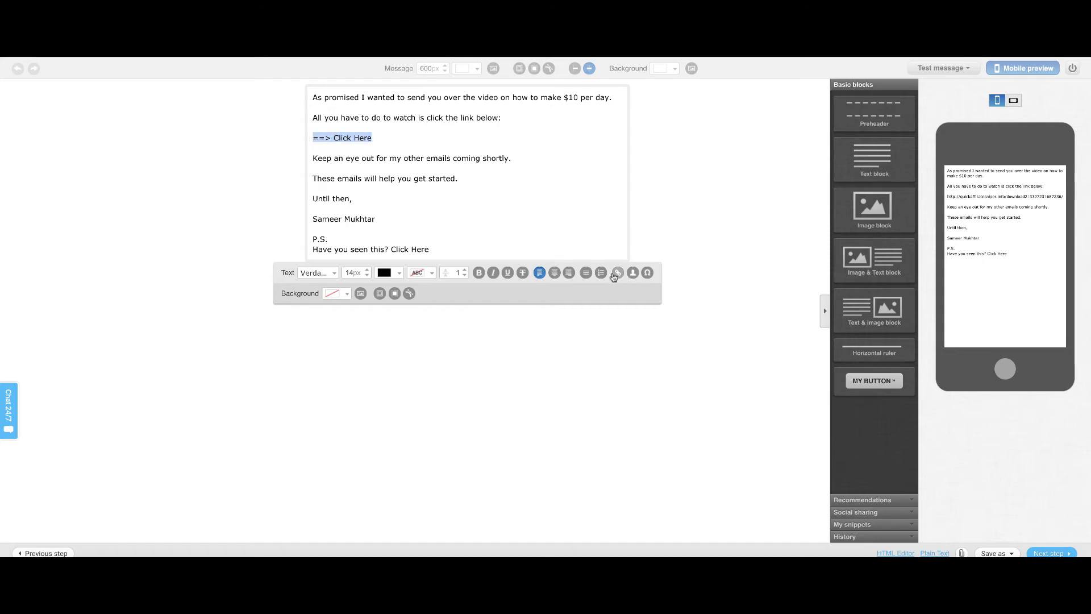
pyautogui.click(618, 273)
pyautogui.click(544, 291)
pyautogui.write('https://warriorplus.com/o2/a/kvnp5/0')
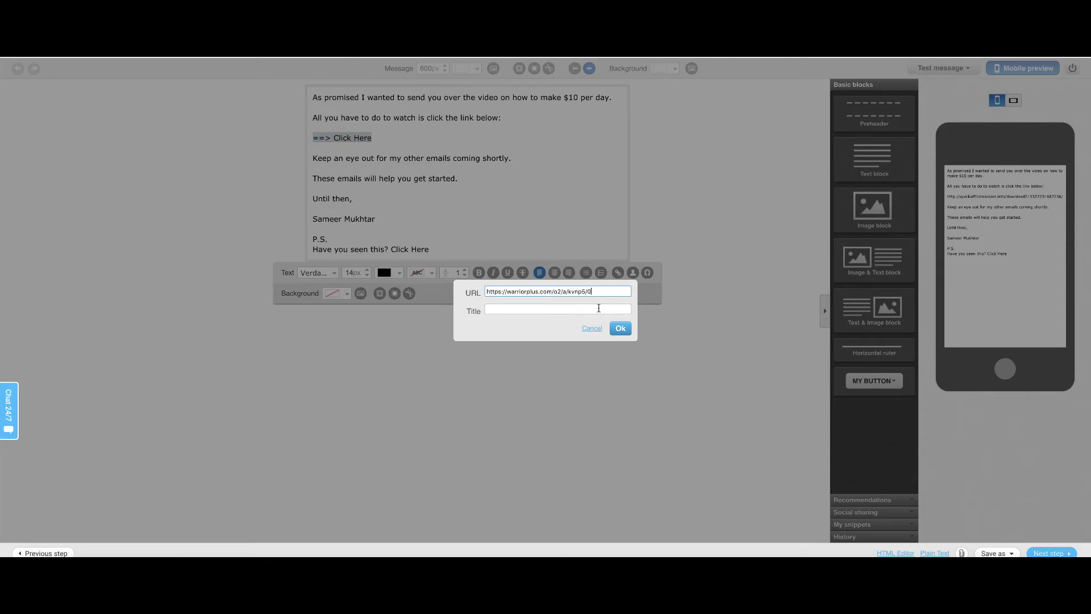
pyautogui.click(620, 328)
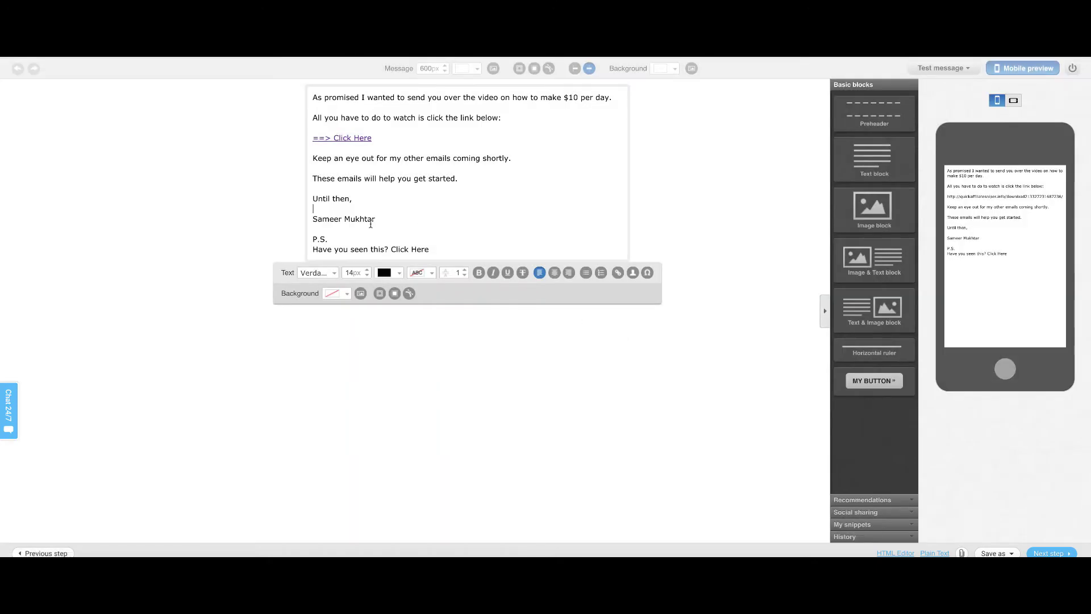
pyautogui.moveTo(435, 248); pyautogui.dragTo(315, 248)
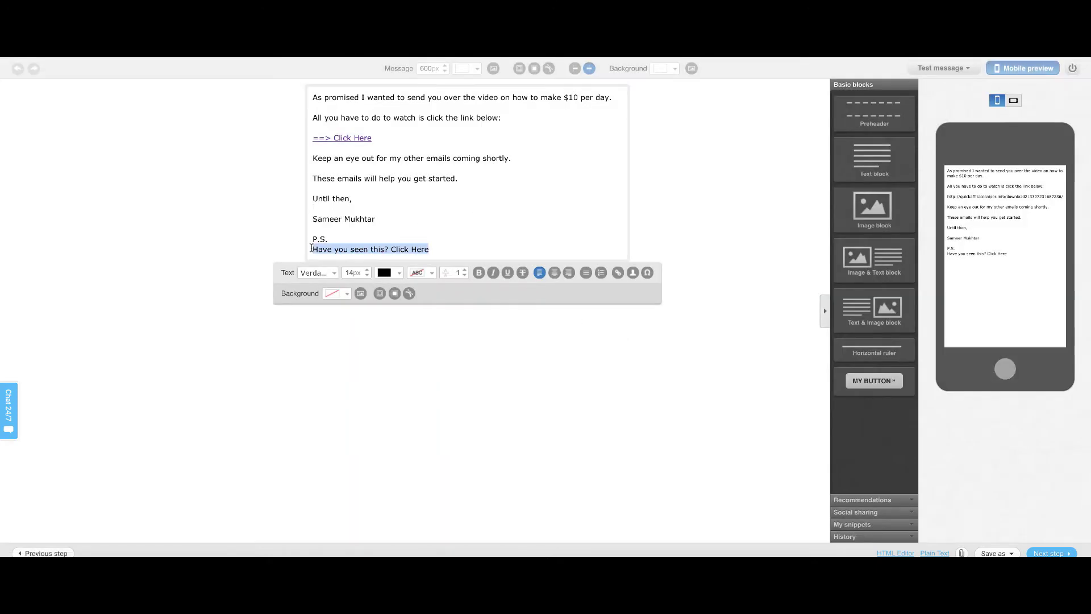
pyautogui.click(617, 273)
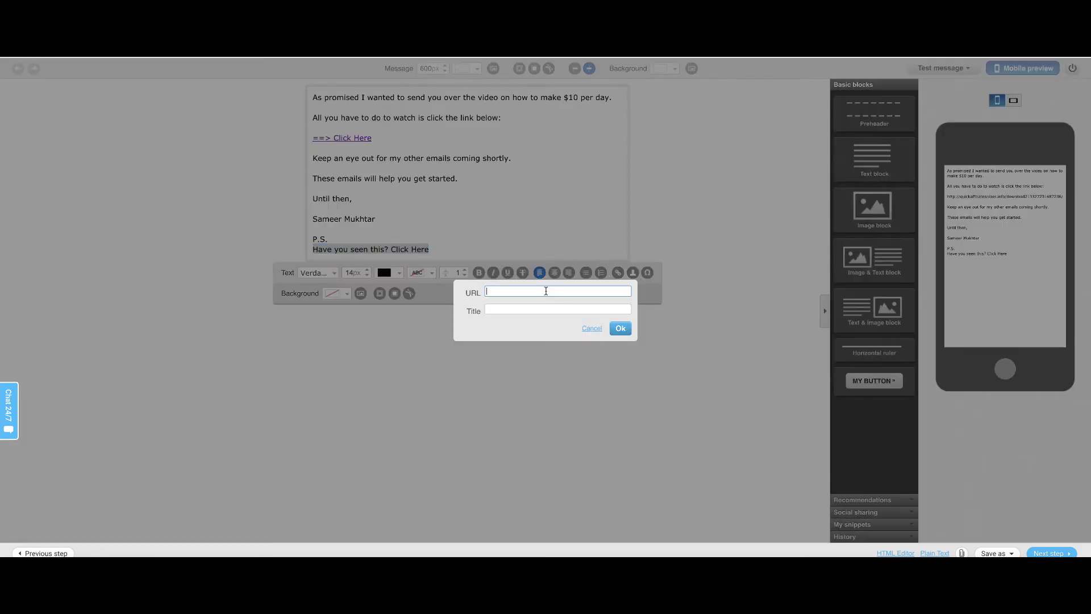
pyautogui.hotkey('ctrl', 'v')
pyautogui.click(620, 328)
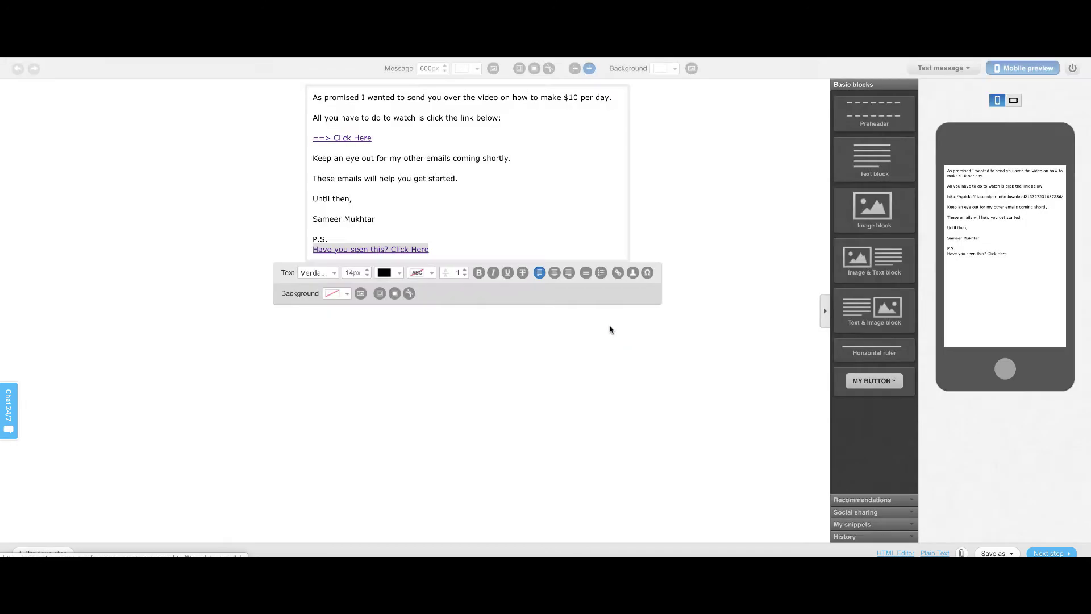
pyautogui.click(517, 229)
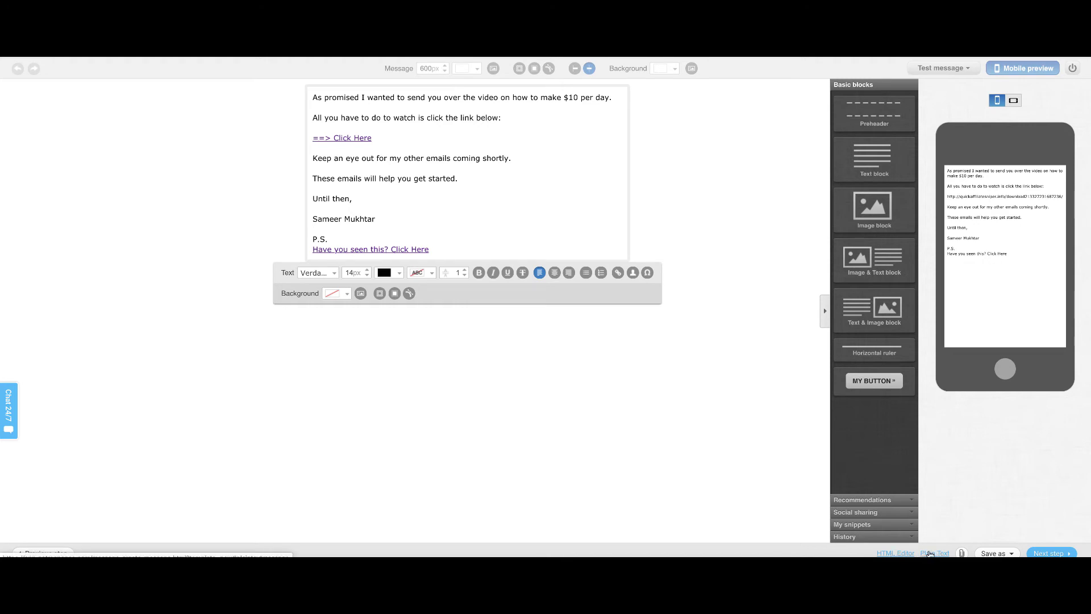
# Generate the message's plain-text version from its HTML content and close the plain-text window
pyautogui.click(930, 555)
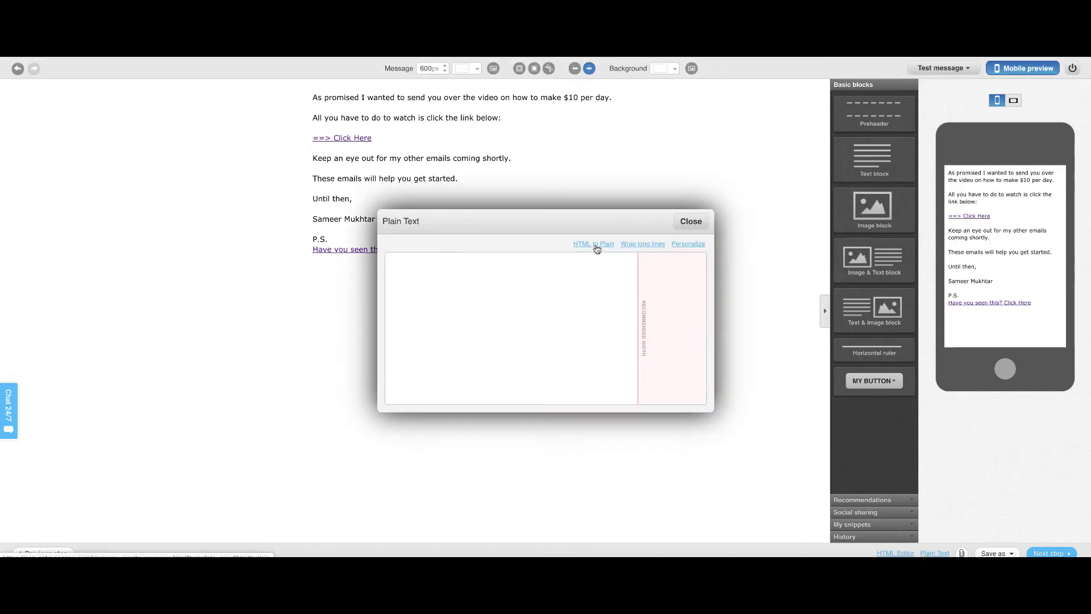
pyautogui.click(596, 247)
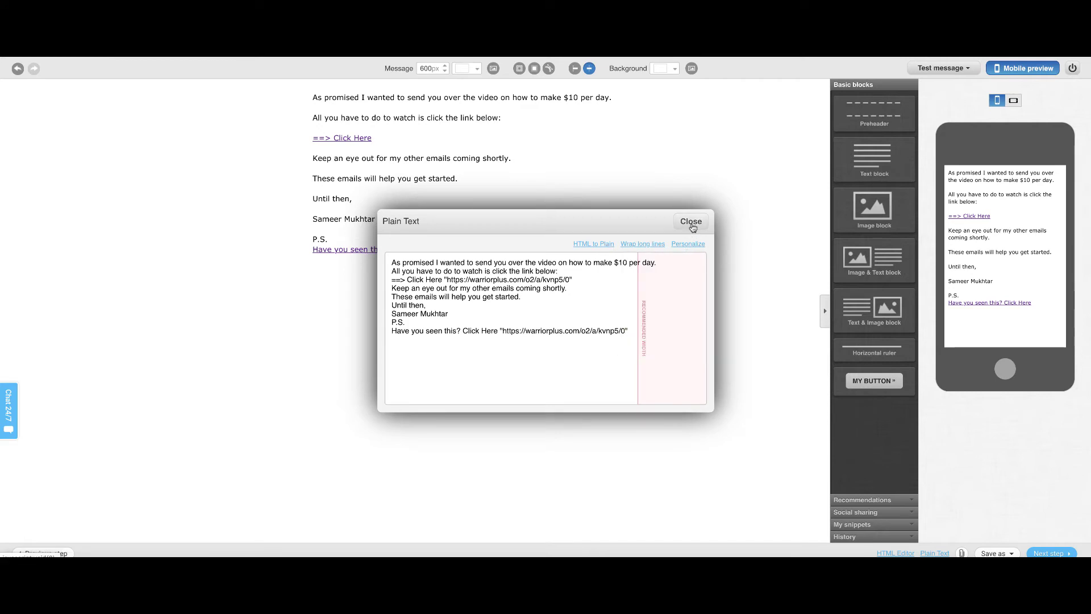
pyautogui.click(692, 223)
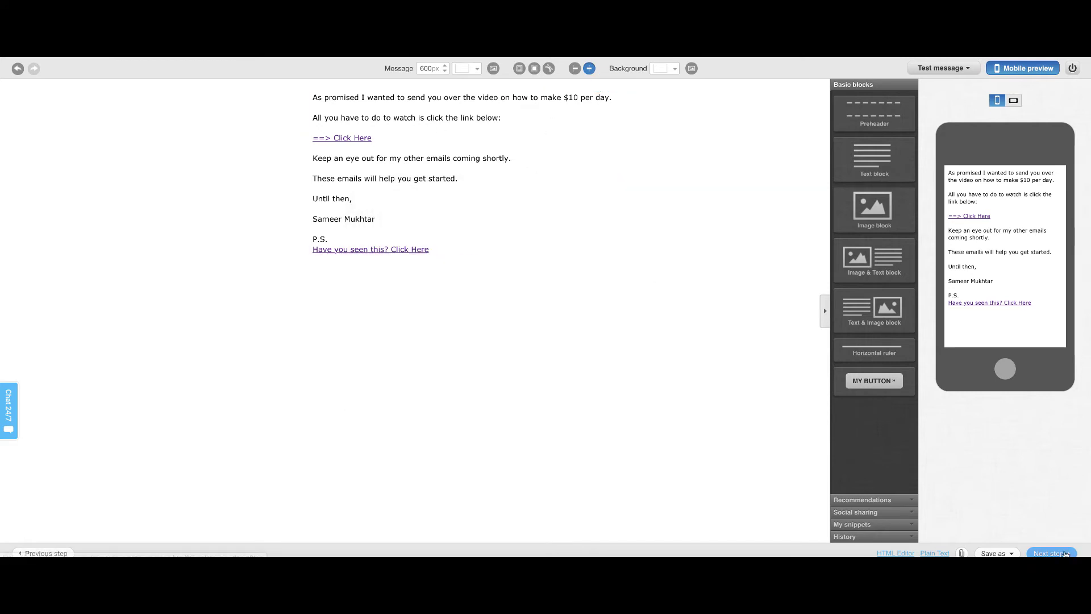
# Proceed through the recipients page without choosing any list and save the newsletter as a draft from the summary
pyautogui.click(1064, 554)
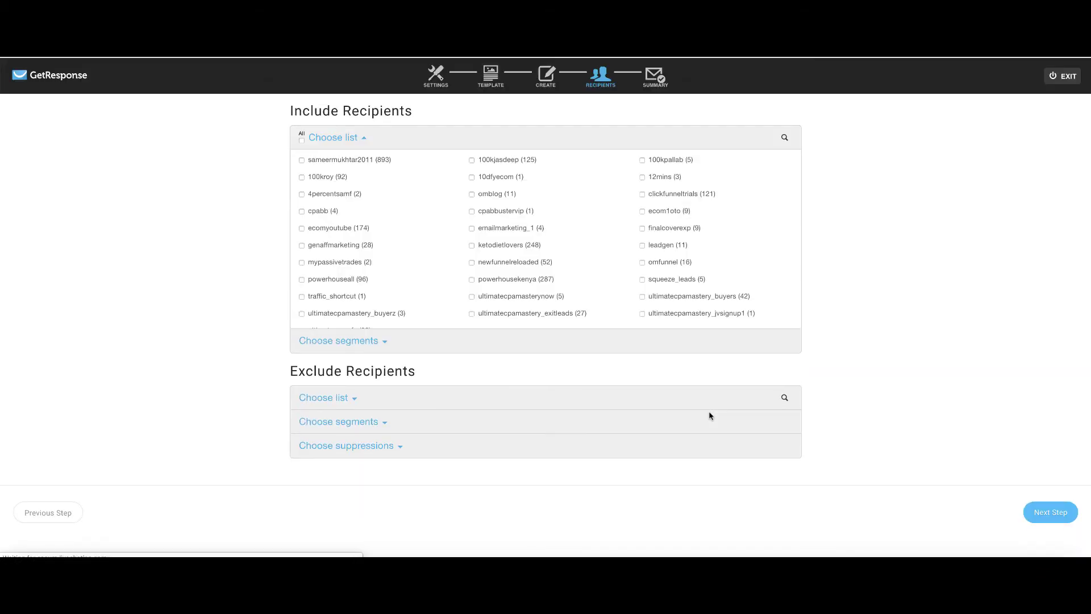
pyautogui.click(1051, 512)
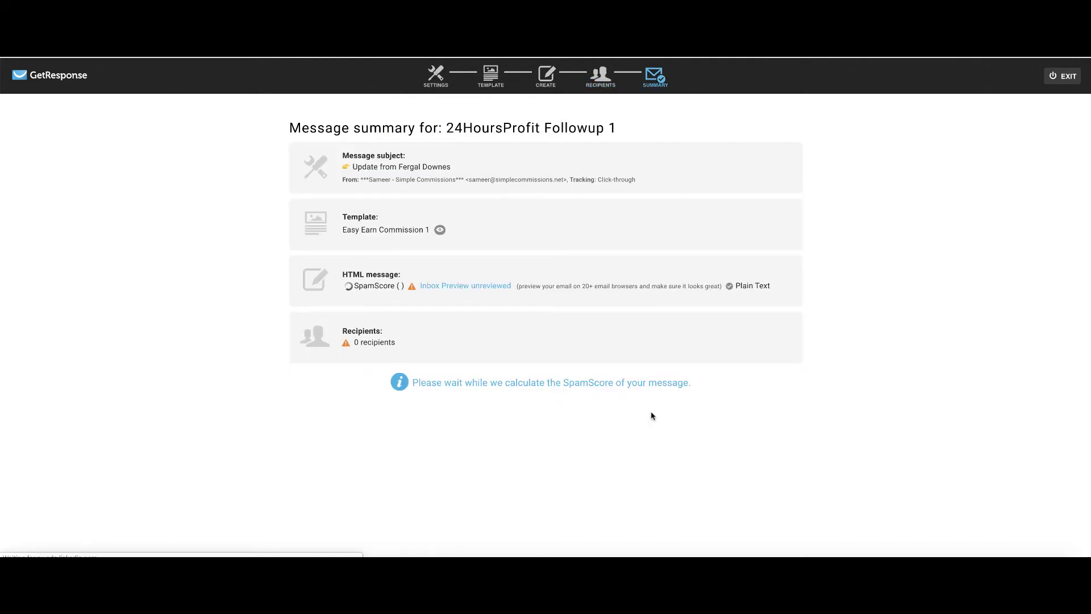
pyautogui.click(783, 396)
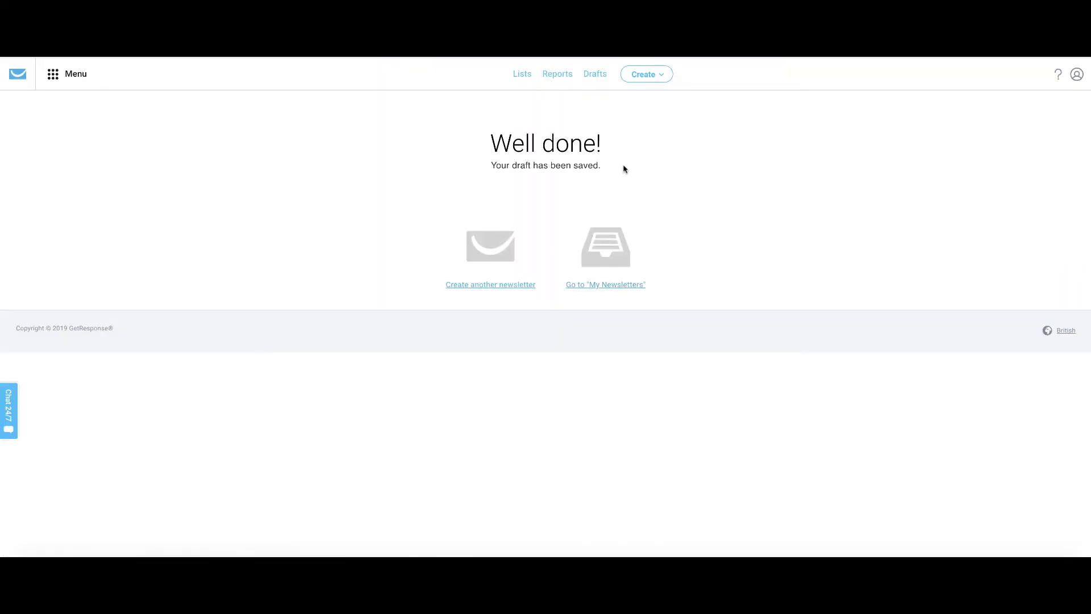
# Open the 24HrsProfit automation workflow for editing and add a Send message element below its subscription condition
pyautogui.click(58, 77)
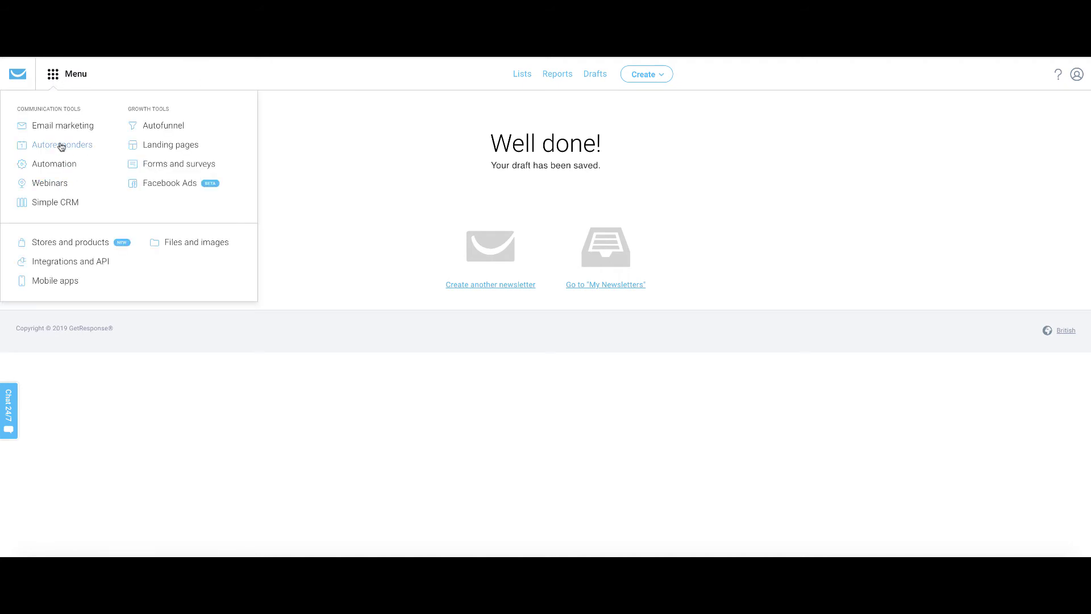
pyautogui.click(64, 166)
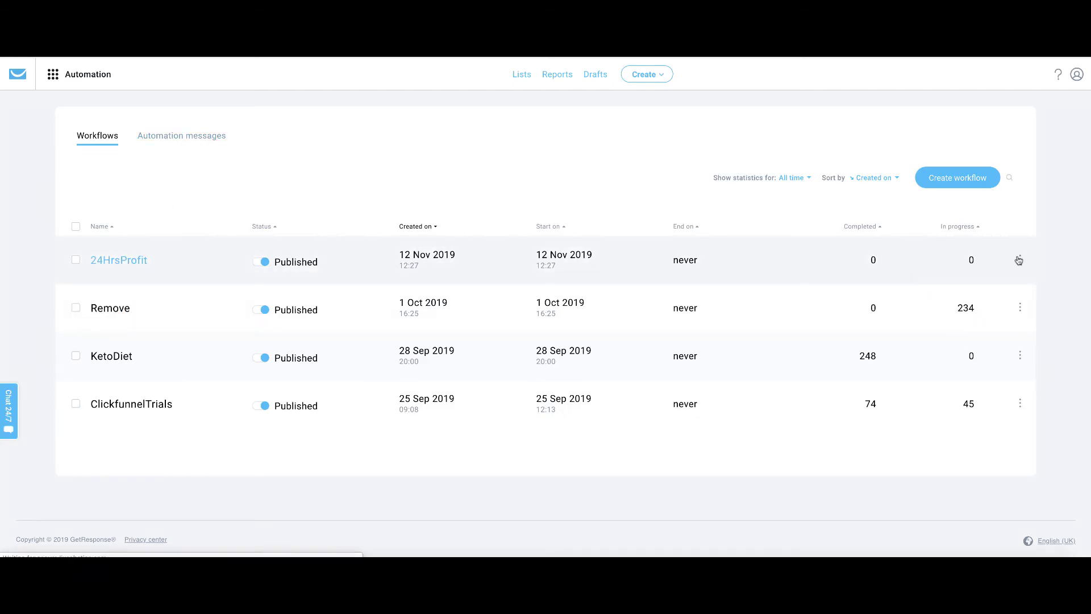
pyautogui.click(1019, 260)
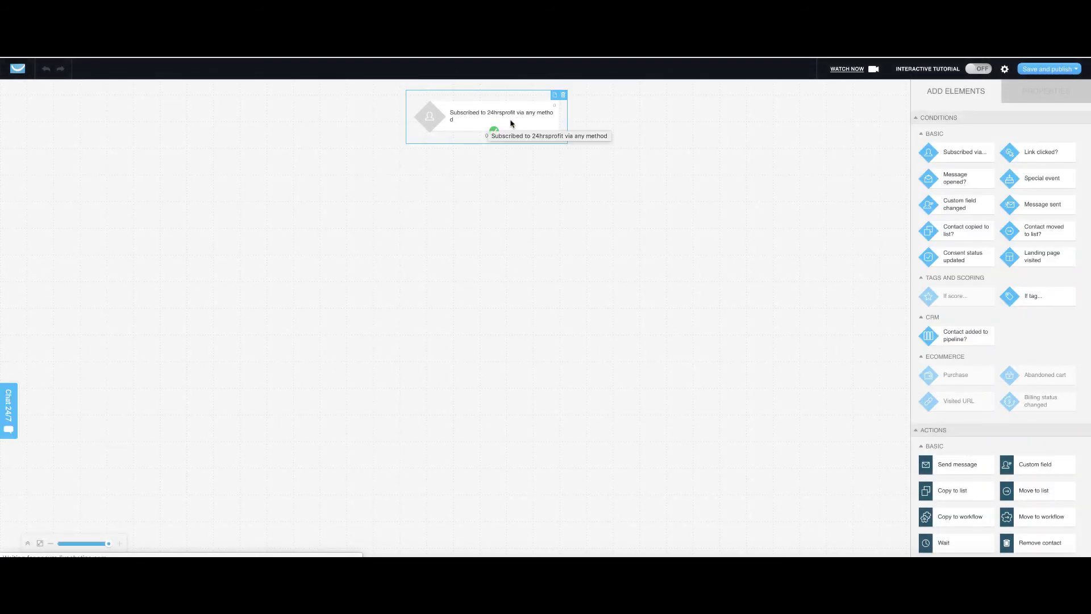
pyautogui.moveTo(977, 440)
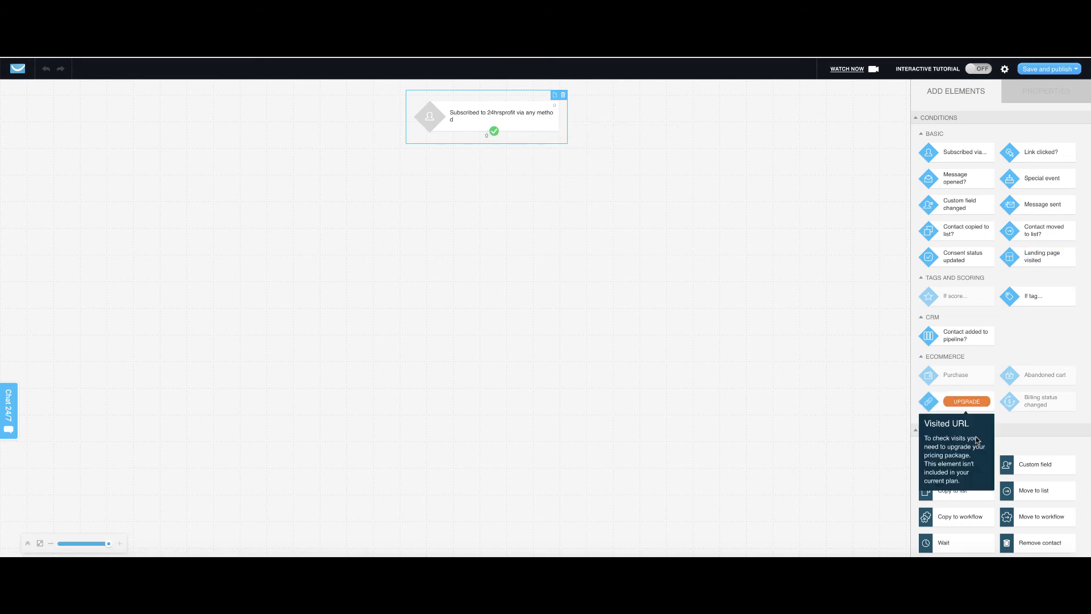
pyautogui.moveTo(960, 465); pyautogui.dragTo(465, 168)
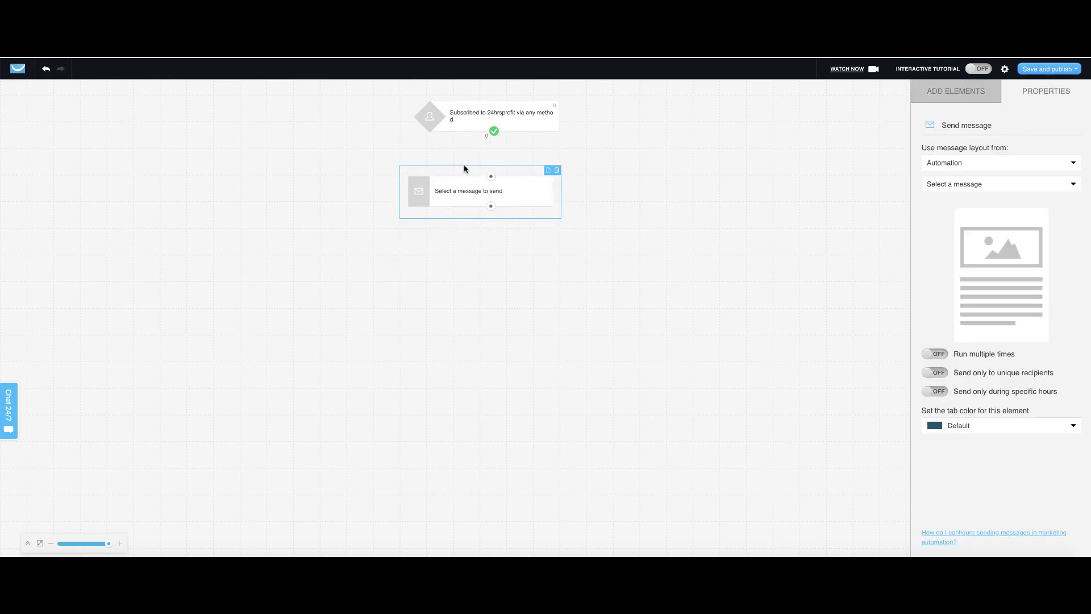
# Set the Send message element to use the draft 24HoursProfit Followup 1 (24hrsprofit) and apply its copy as an automation message
pyautogui.click(1006, 165)
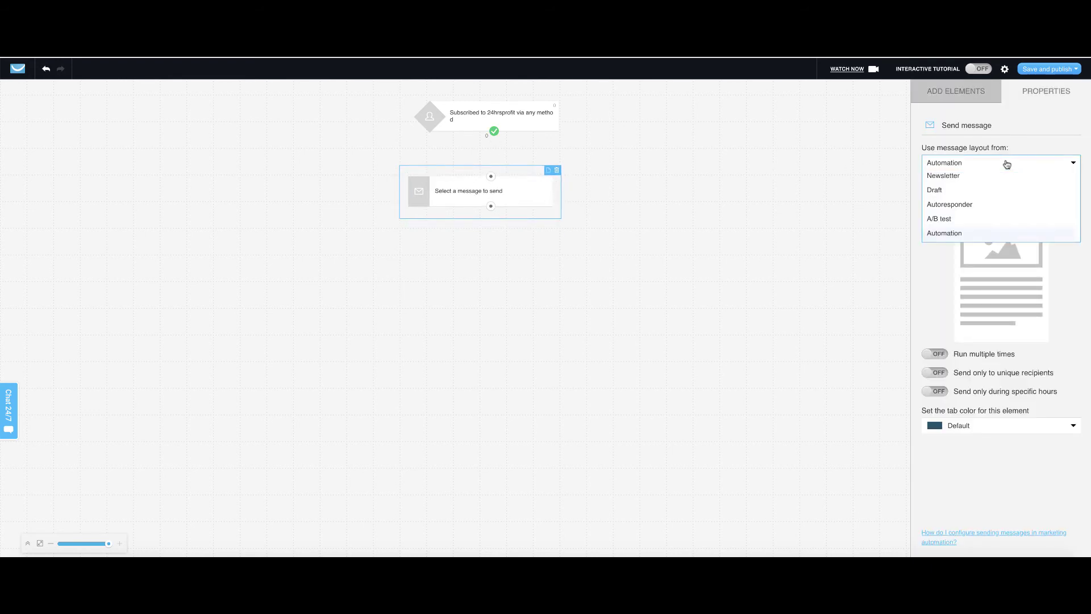
pyautogui.click(966, 190)
pyautogui.click(1032, 184)
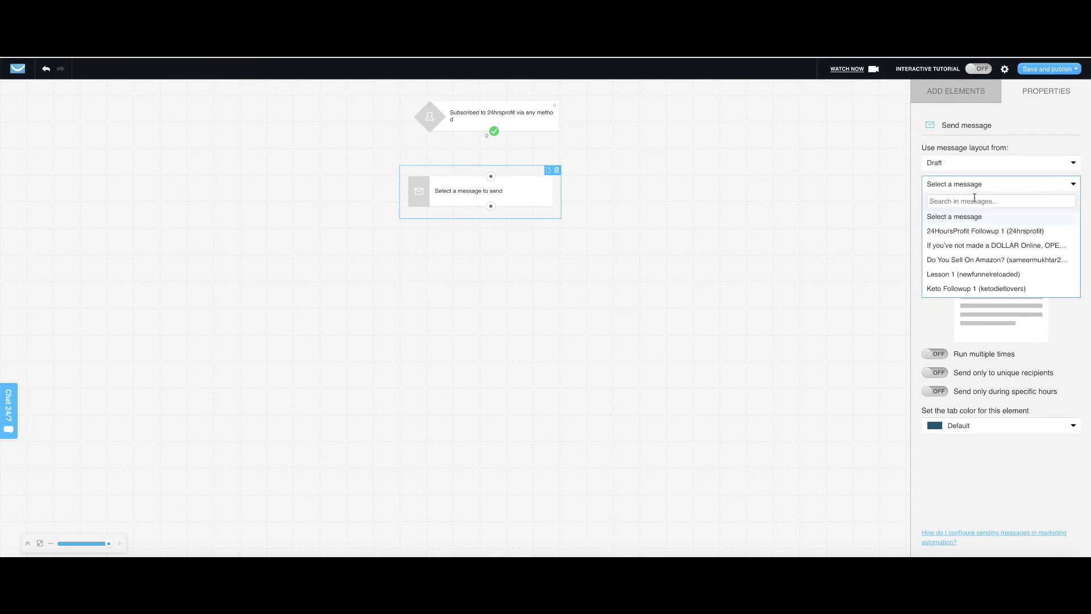
pyautogui.click(964, 233)
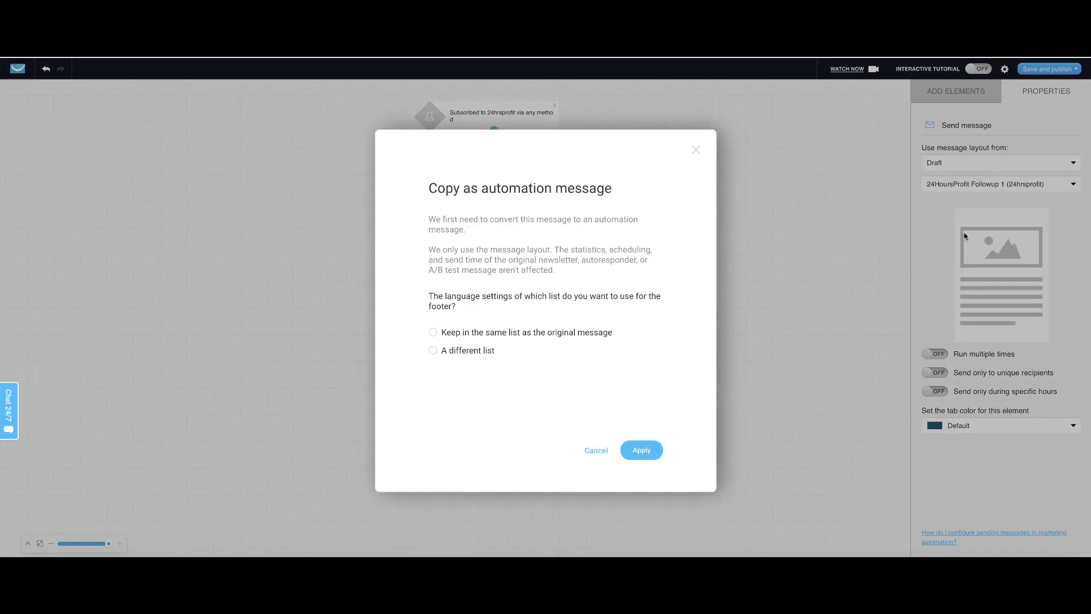
pyautogui.click(644, 447)
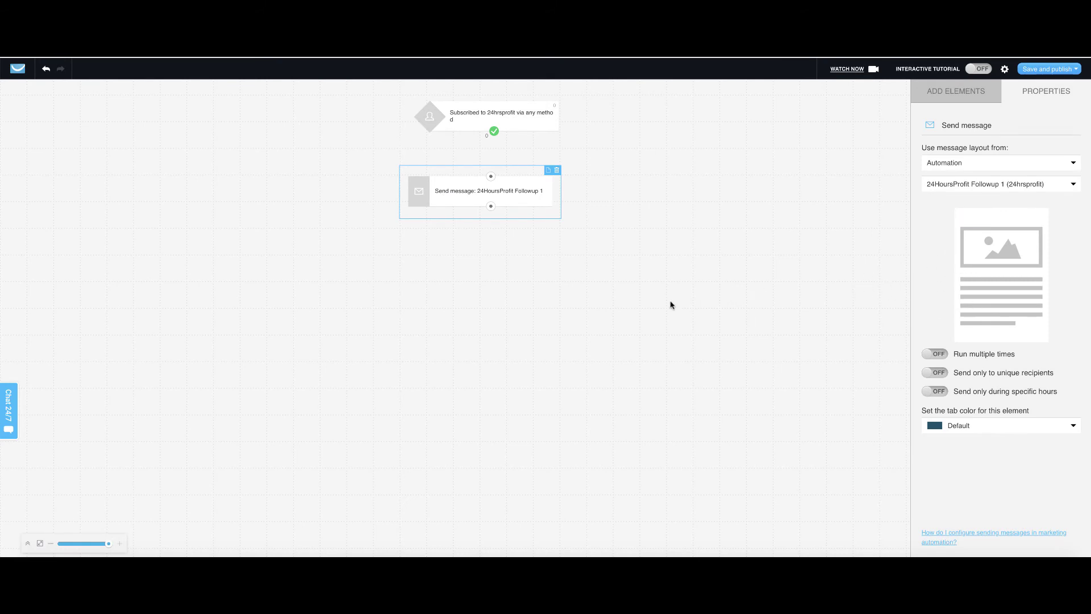
# Align the Send message element below the subscription condition and connect the condition's yes output to it
pyautogui.moveTo(489, 204); pyautogui.dragTo(504, 209)
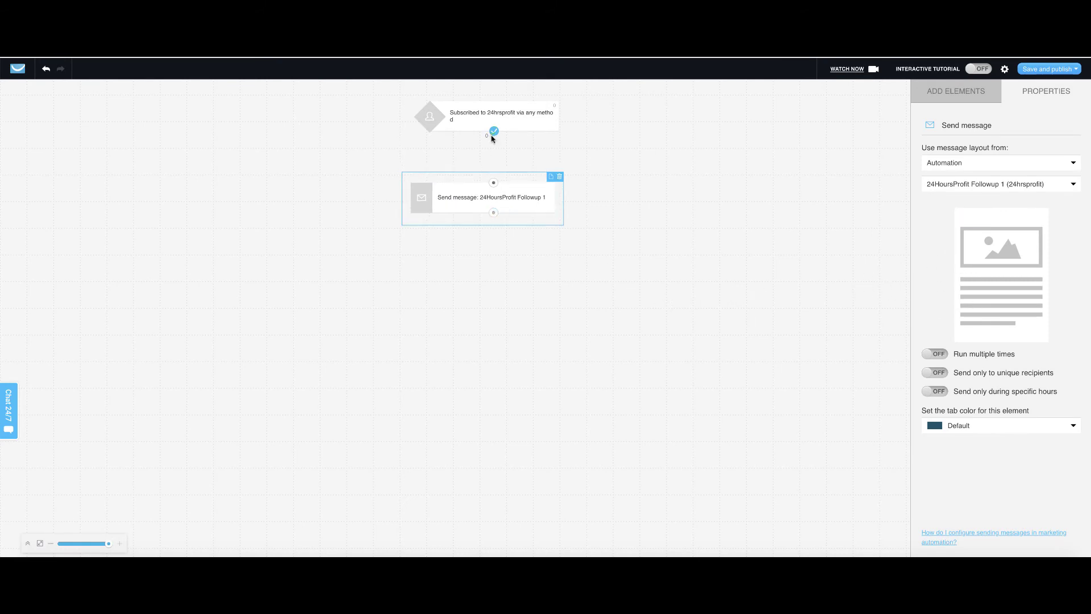
pyautogui.moveTo(493, 131); pyautogui.dragTo(505, 184)
pyautogui.click(623, 191)
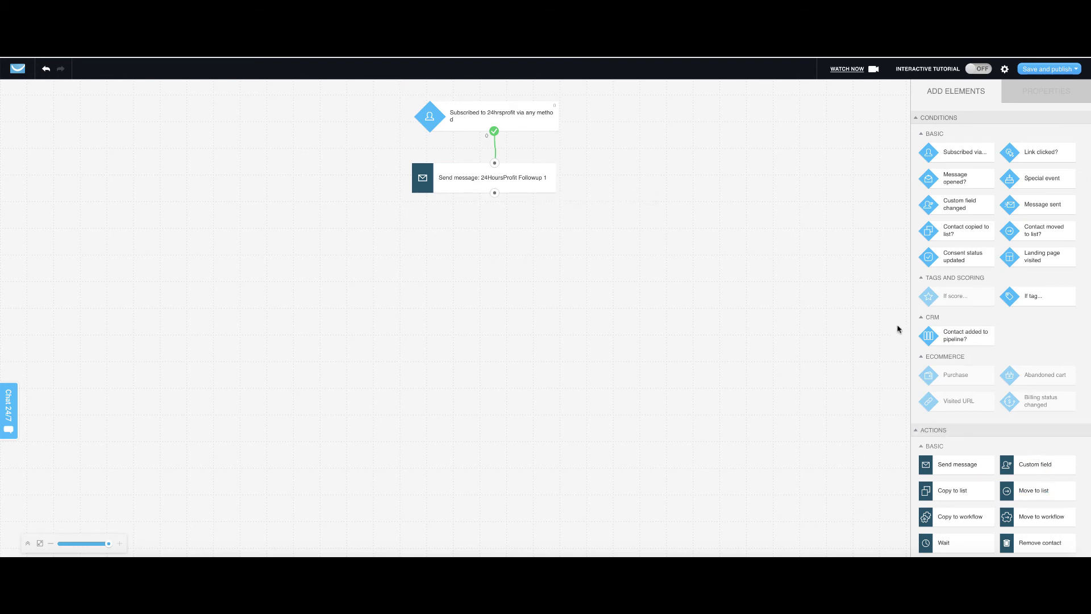
# Add a Message opened condition below the Send message element and connect the message's output to it
pyautogui.moveTo(978, 370)
pyautogui.scroll(-1, 988, 387)
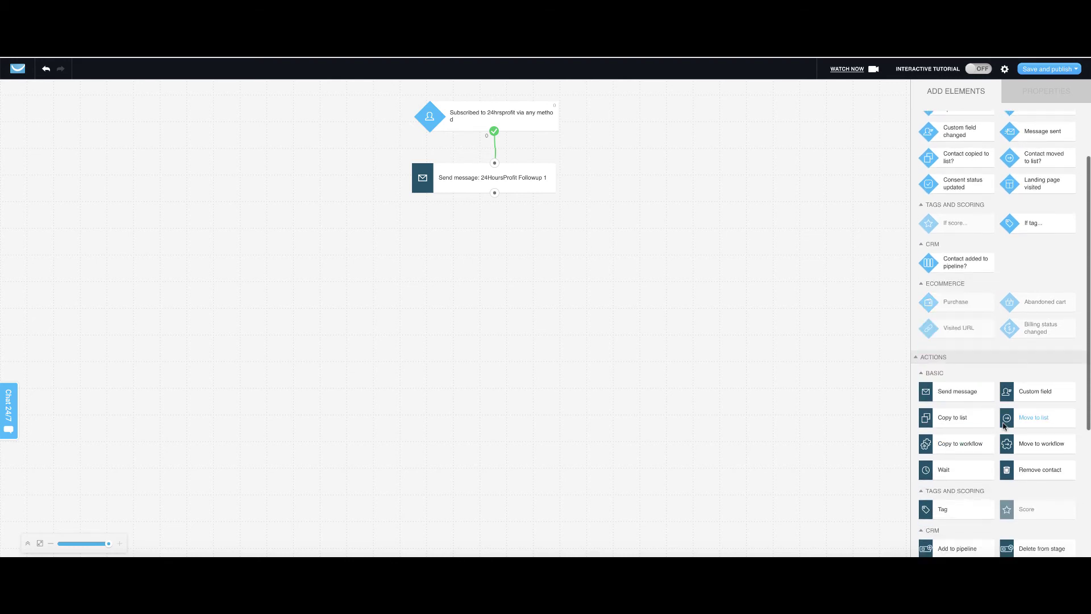
pyautogui.scroll(-3, 966, 404)
pyautogui.scroll(4, 962, 411)
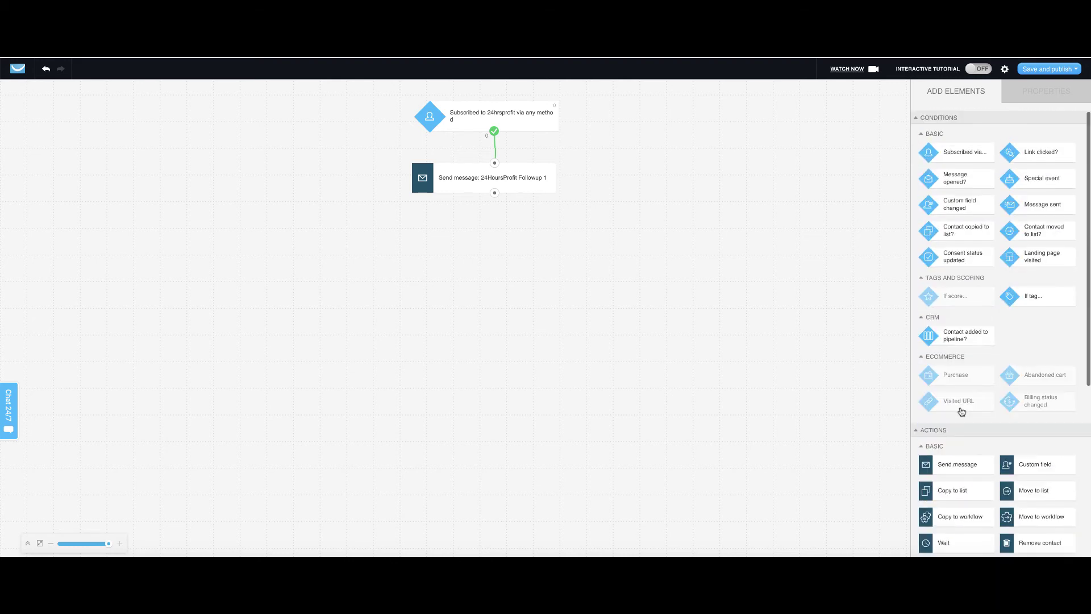
pyautogui.moveTo(966, 179); pyautogui.dragTo(485, 230)
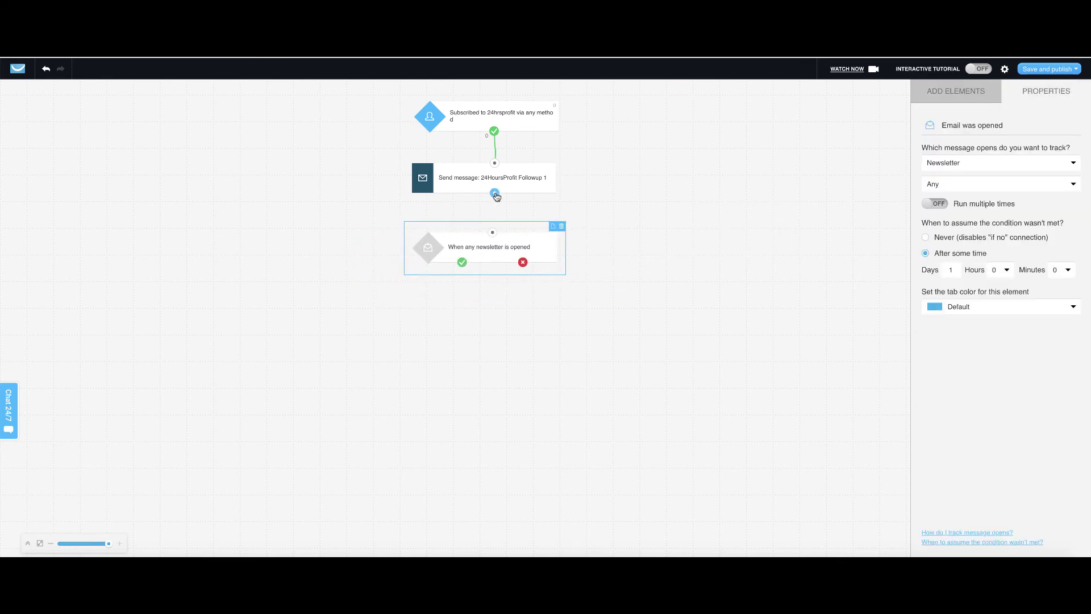
pyautogui.moveTo(495, 193); pyautogui.dragTo(493, 233)
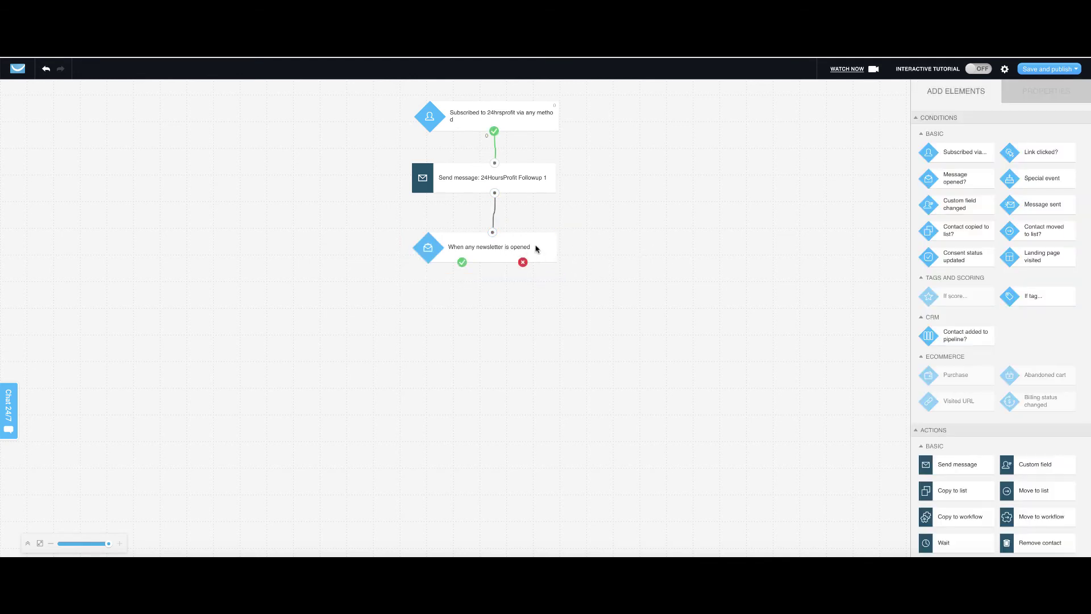
# Configure the message-opened condition to track the specific automation message 24HoursProfit Followup 1 (24hrsprofit)
pyautogui.click(500, 254)
pyautogui.click(991, 163)
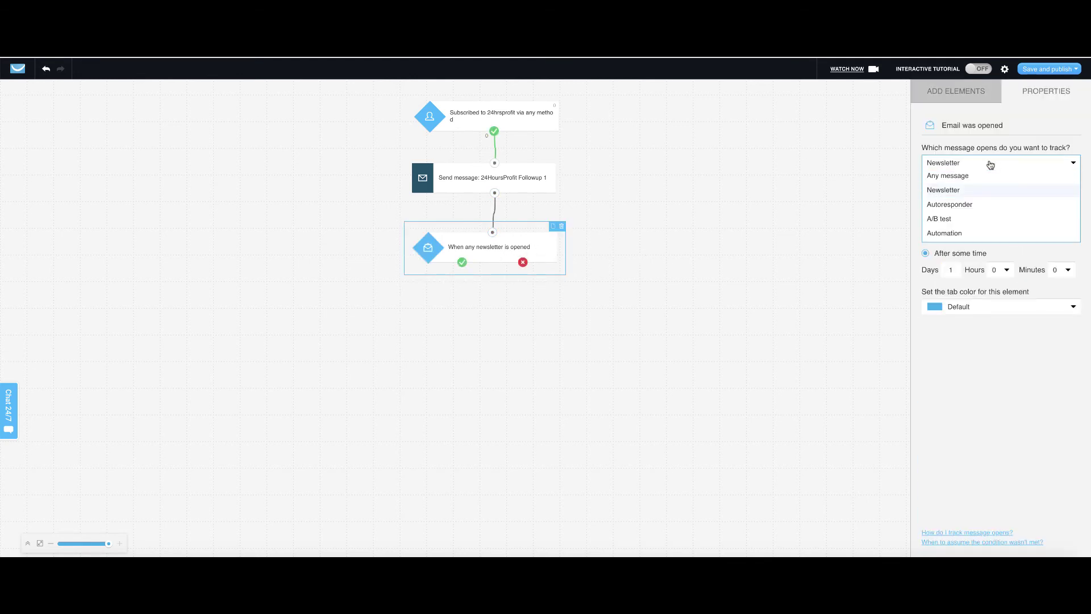
pyautogui.click(963, 232)
pyautogui.click(998, 190)
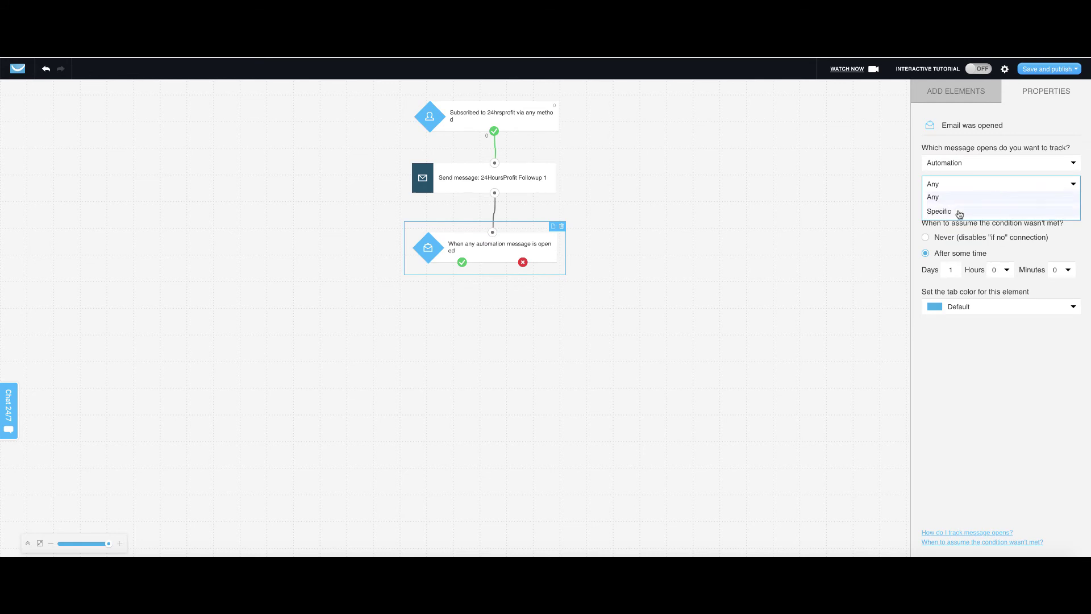
pyautogui.click(988, 211)
pyautogui.click(988, 224)
pyautogui.click(975, 251)
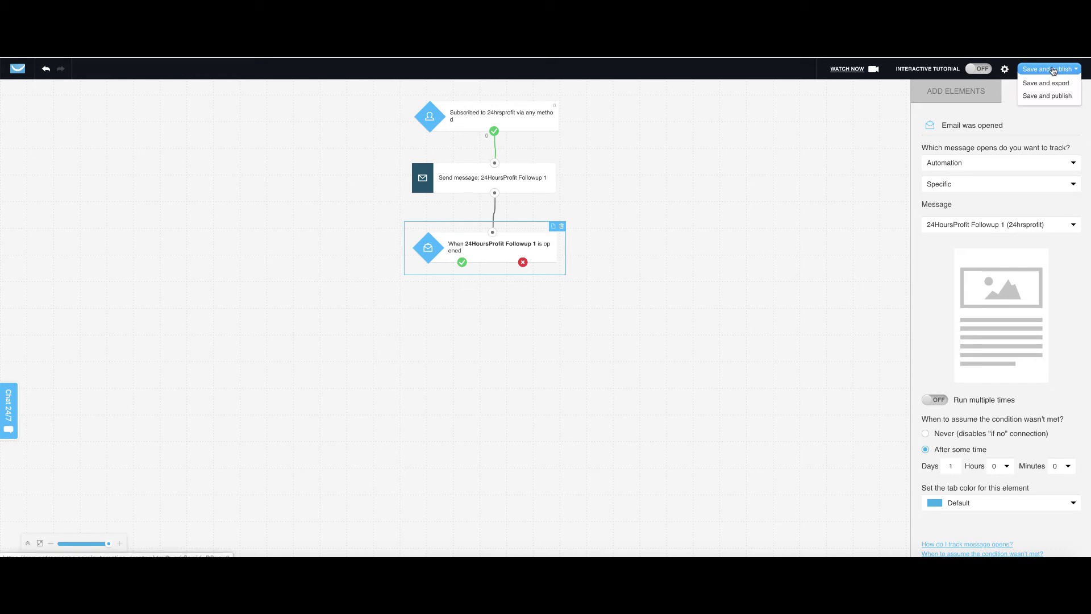
# Save and publish the workflow, then reopen 24HrsProfit for editing from the list of all workflows
pyautogui.click(1052, 98)
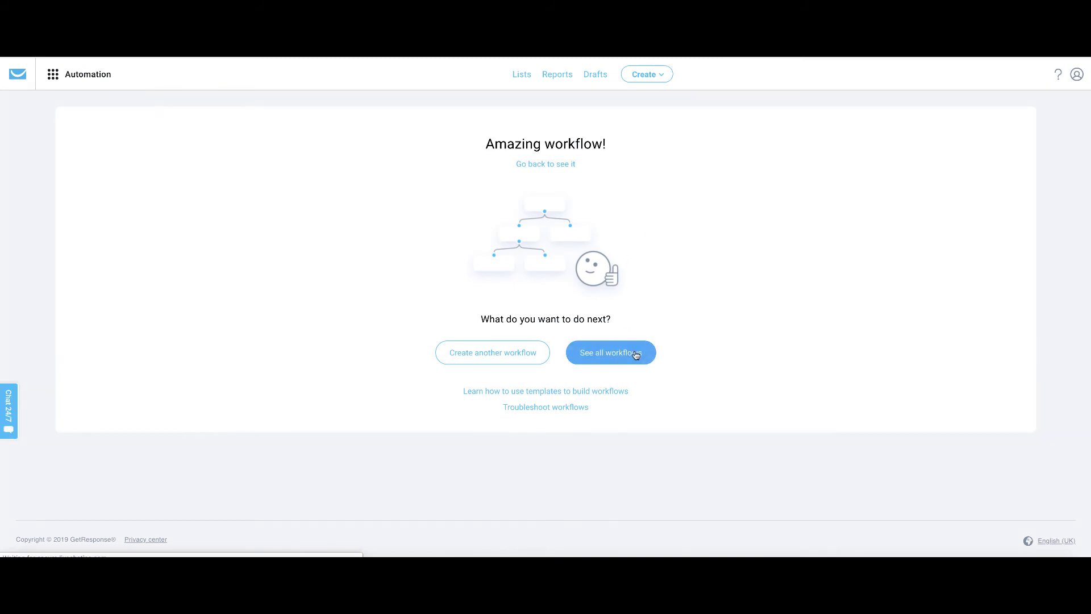
pyautogui.click(577, 345)
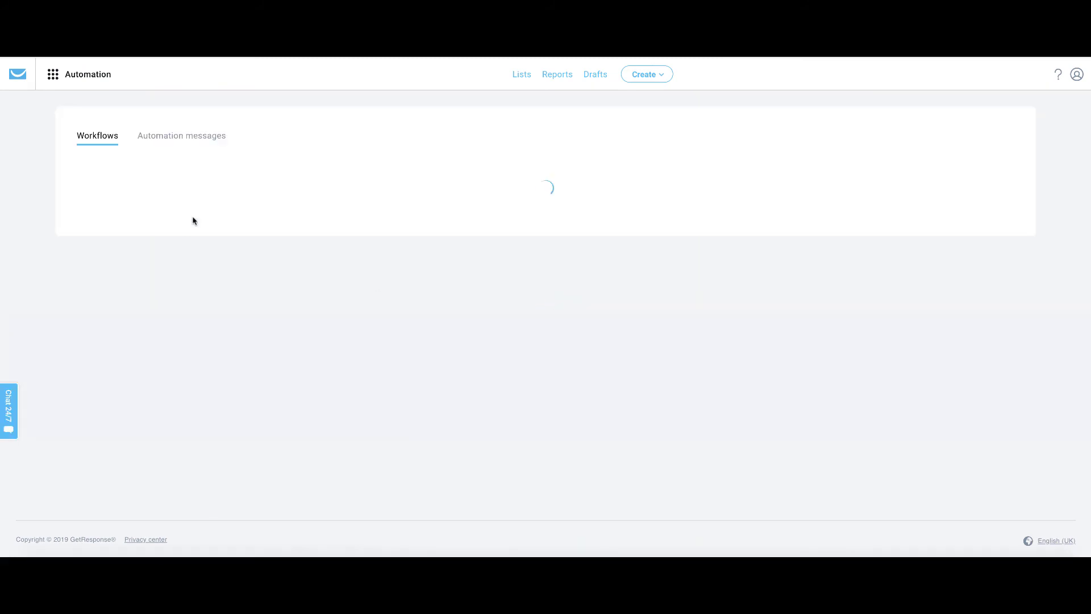
pyautogui.click(1022, 261)
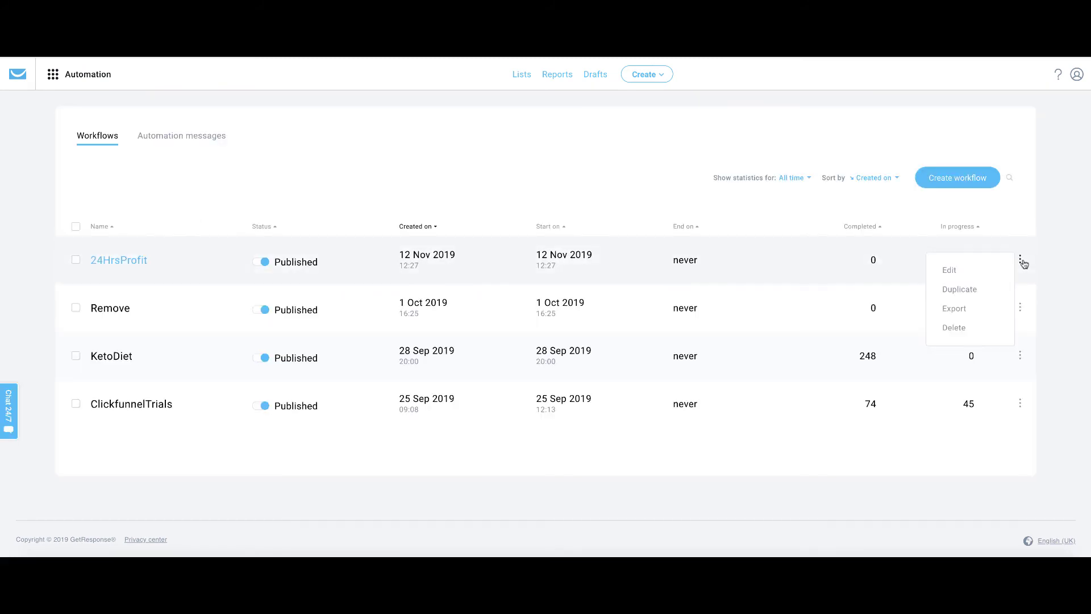
pyautogui.click(991, 271)
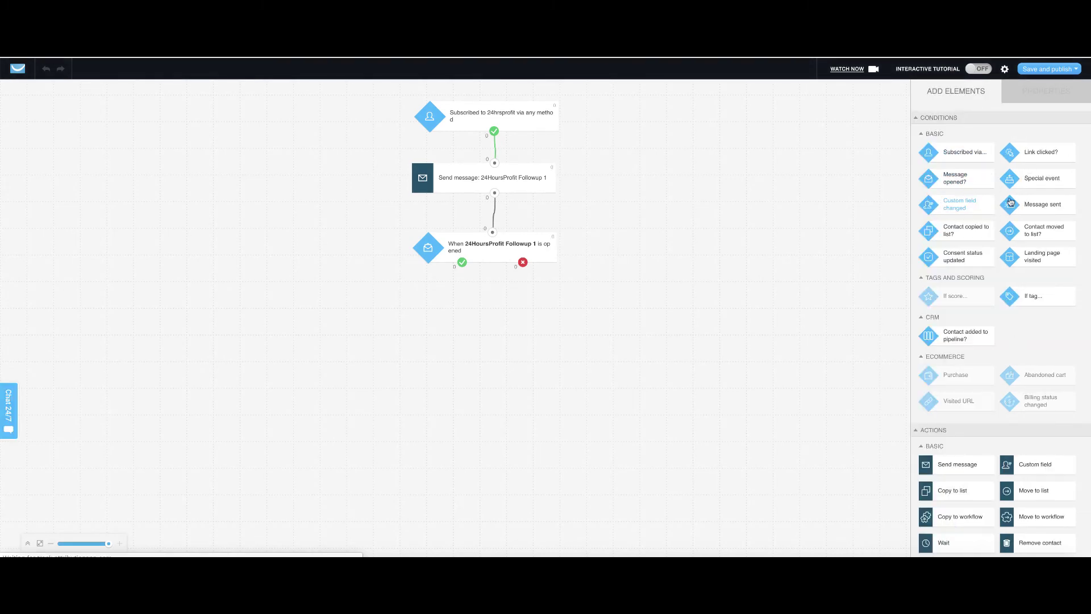
# Add a Link clicked condition below the message-opened condition and connect the yes output to it
pyautogui.moveTo(1047, 153); pyautogui.dragTo(485, 311)
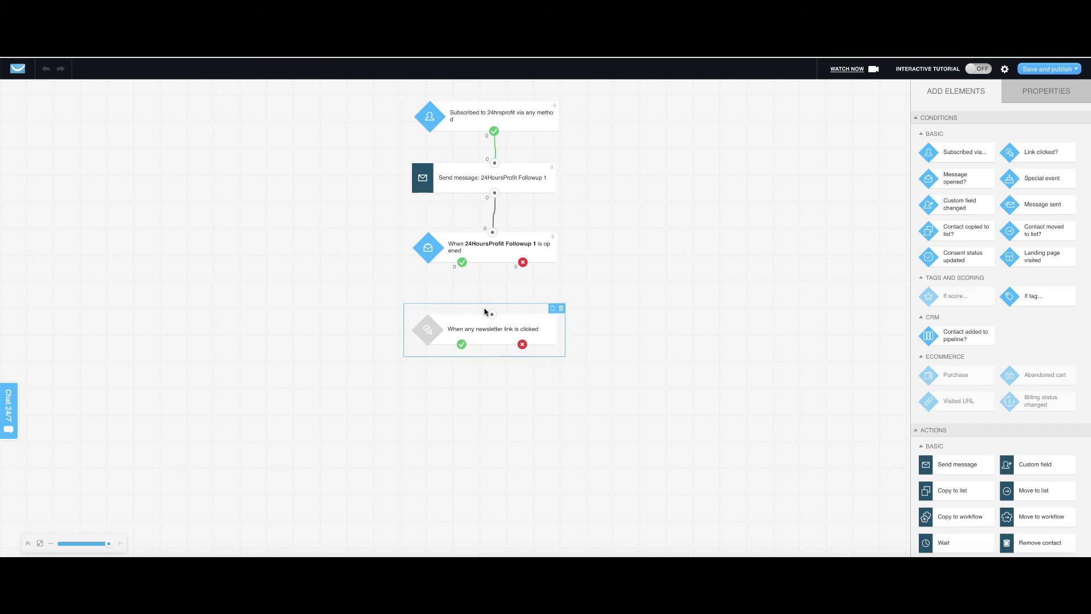
pyautogui.moveTo(485, 312); pyautogui.dragTo(483, 341)
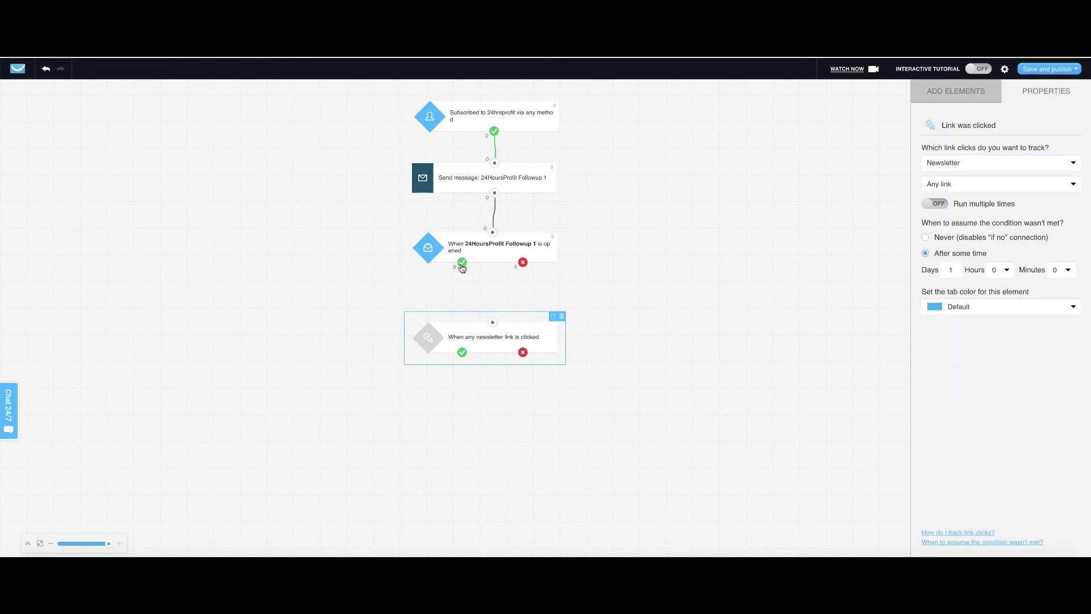
pyautogui.moveTo(462, 263); pyautogui.dragTo(406, 326)
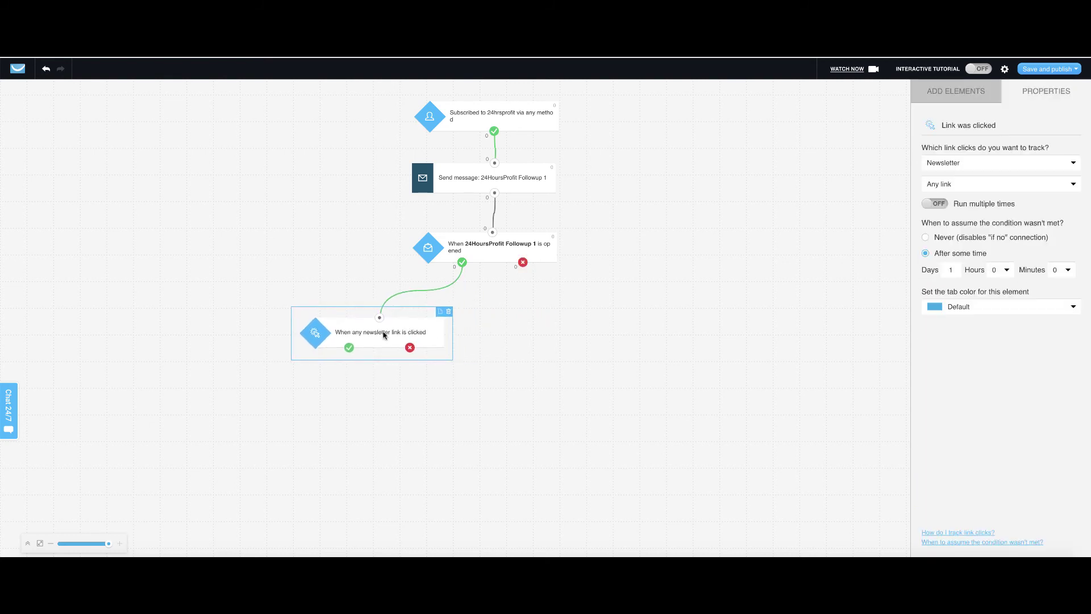
# Configure the link-clicked condition to track any link from the specific automation message 24HoursProfit Followup 1 (24hrsprofit)
pyautogui.click(1004, 166)
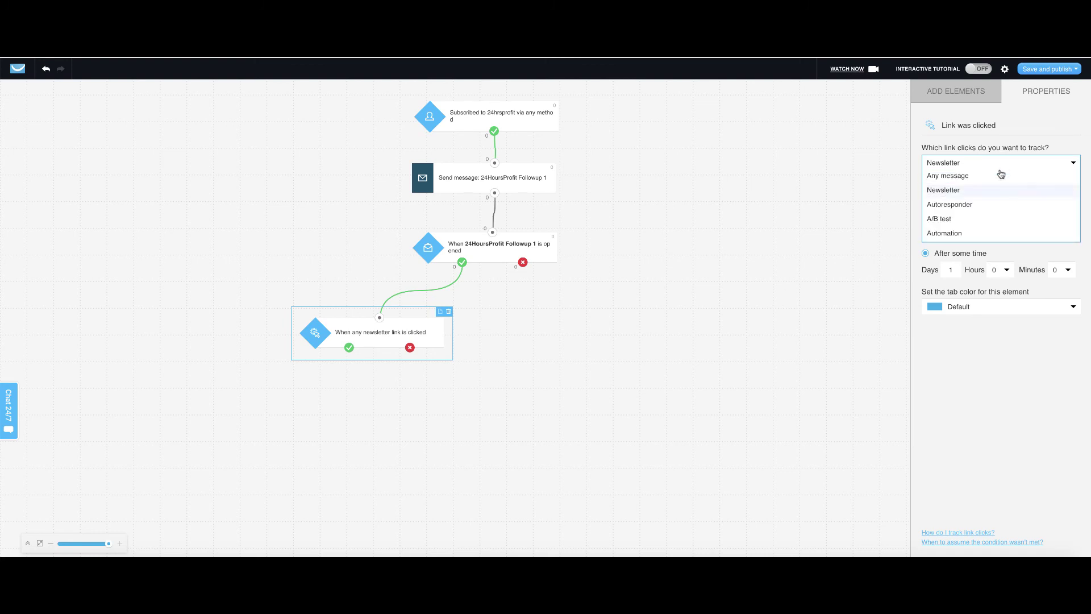
pyautogui.click(970, 176)
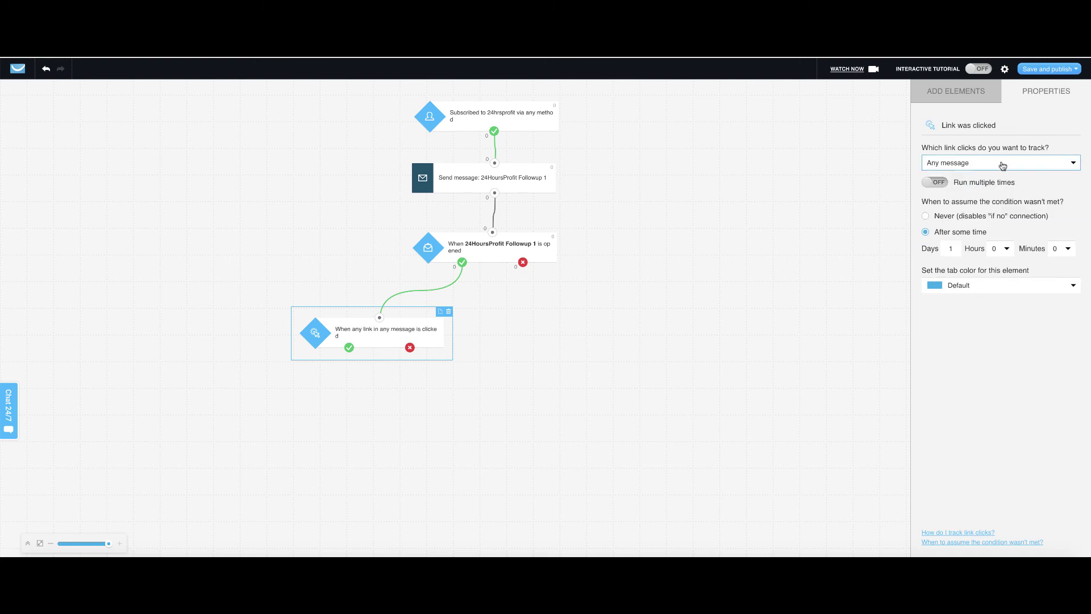
pyautogui.click(1001, 164)
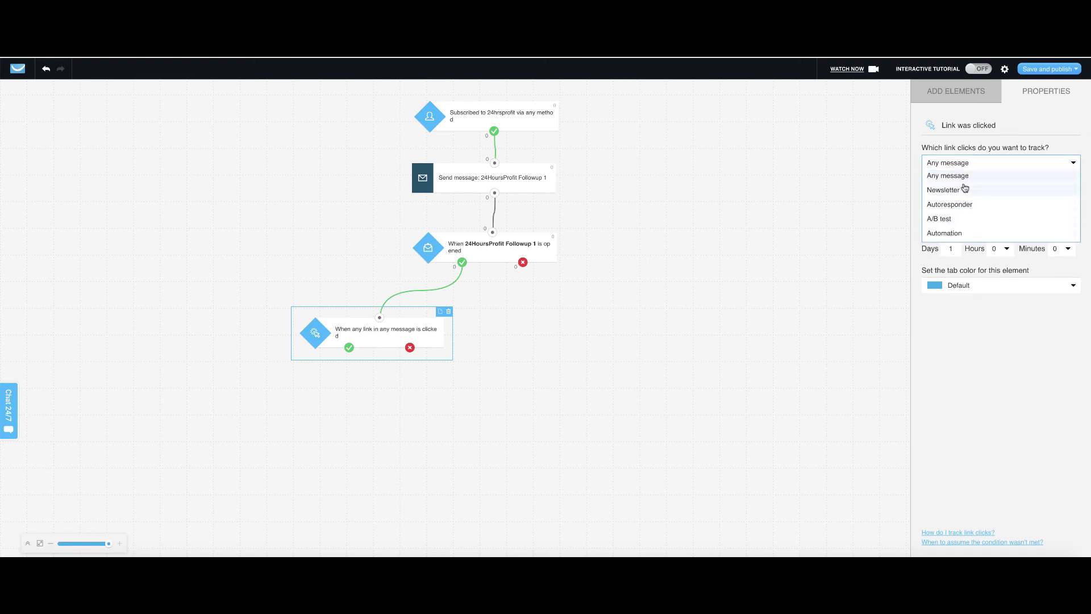
pyautogui.click(957, 234)
pyautogui.click(993, 185)
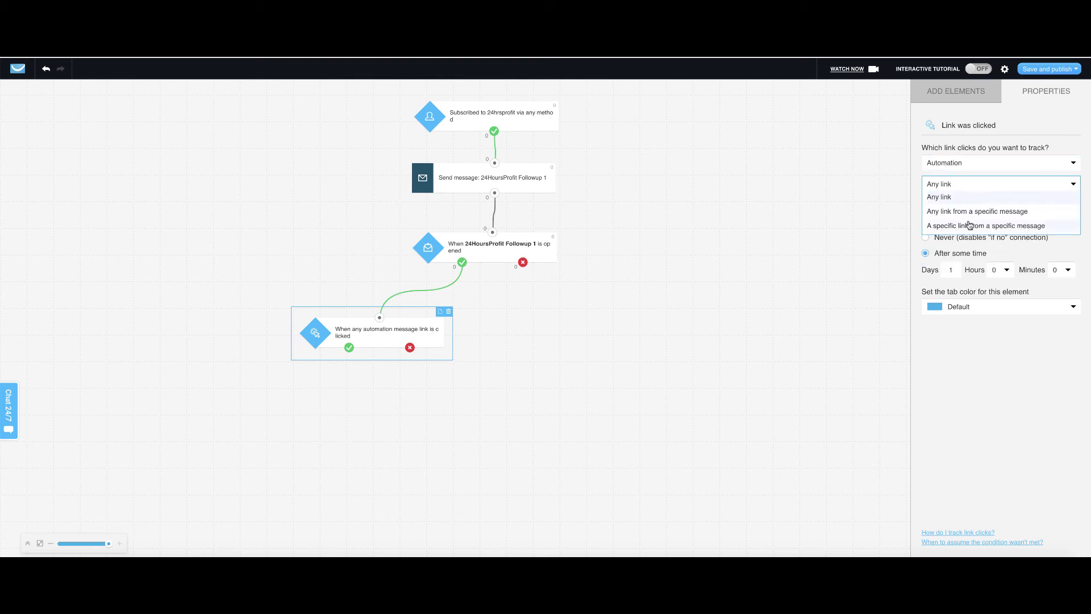
pyautogui.click(985, 212)
pyautogui.click(999, 219)
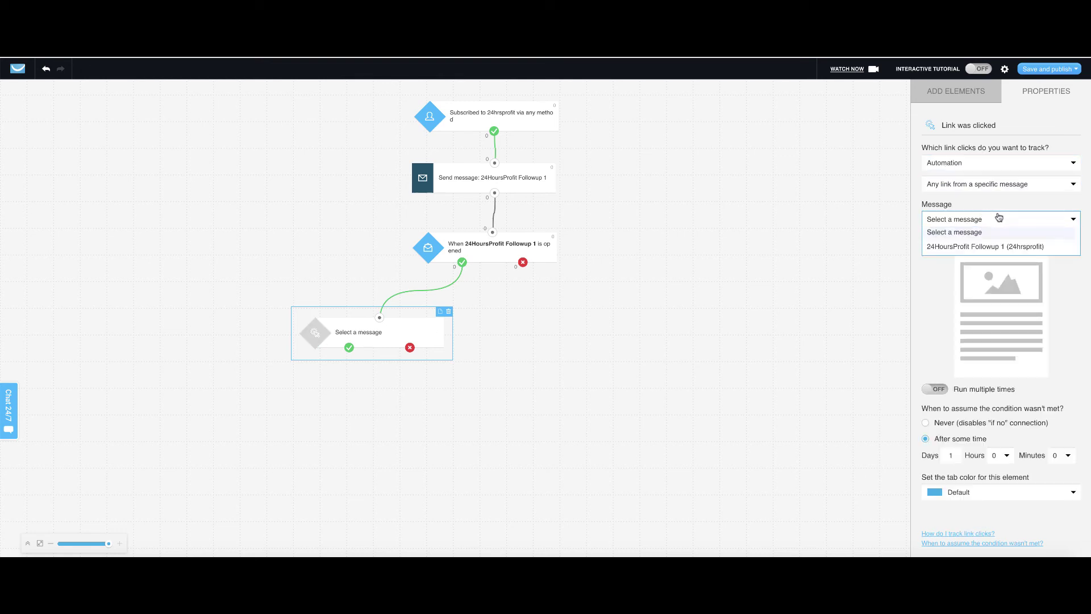
pyautogui.click(1005, 247)
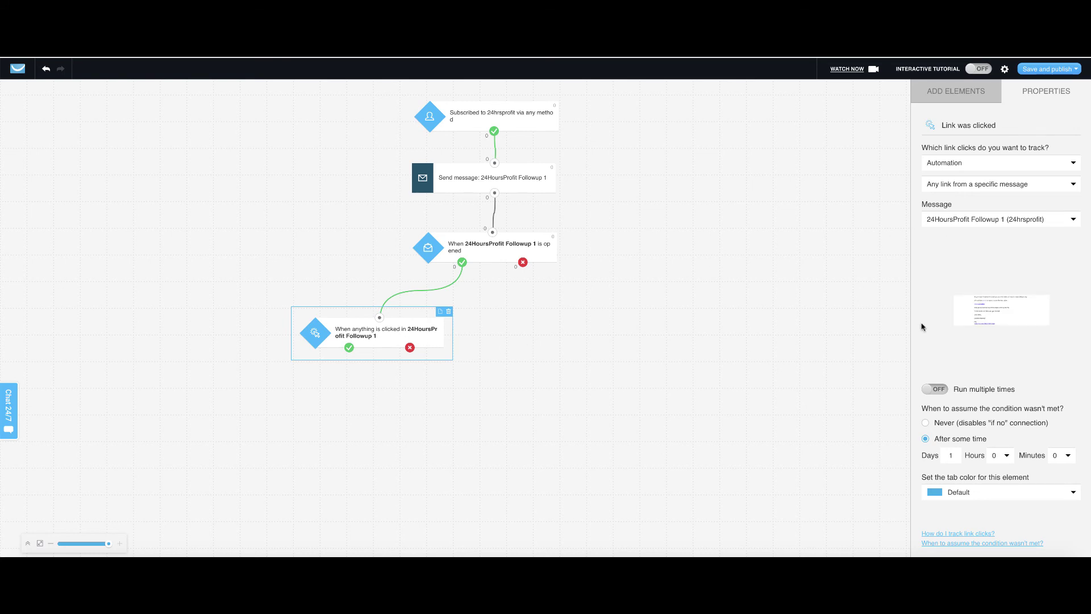
# Shift the link-clicked condition further left of the message-opened condition, and save and publish the workflow
pyautogui.moveTo(384, 336); pyautogui.dragTo(328, 340)
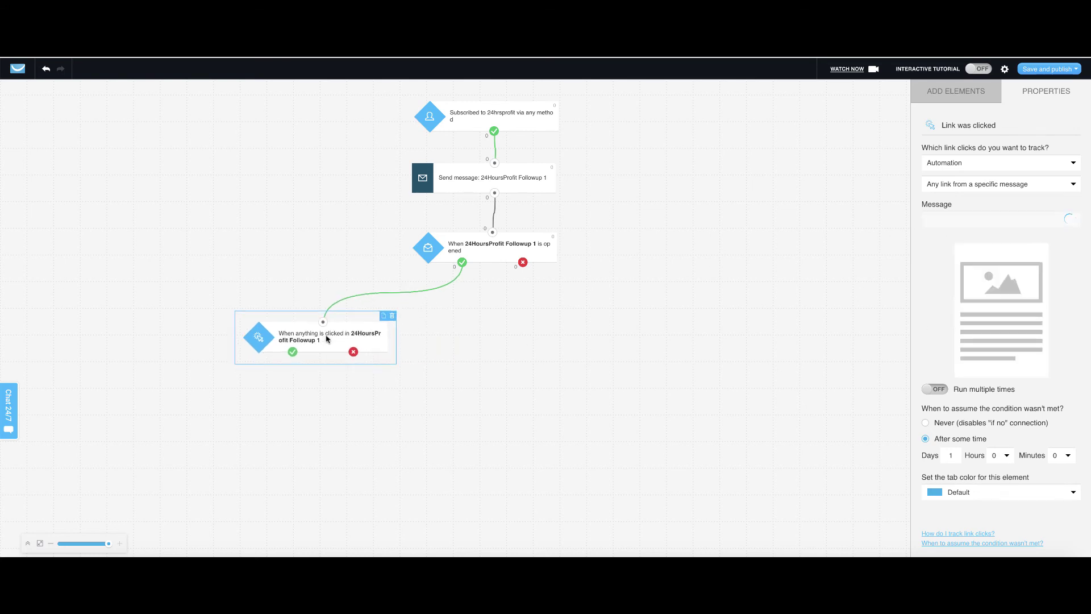
pyautogui.click(668, 344)
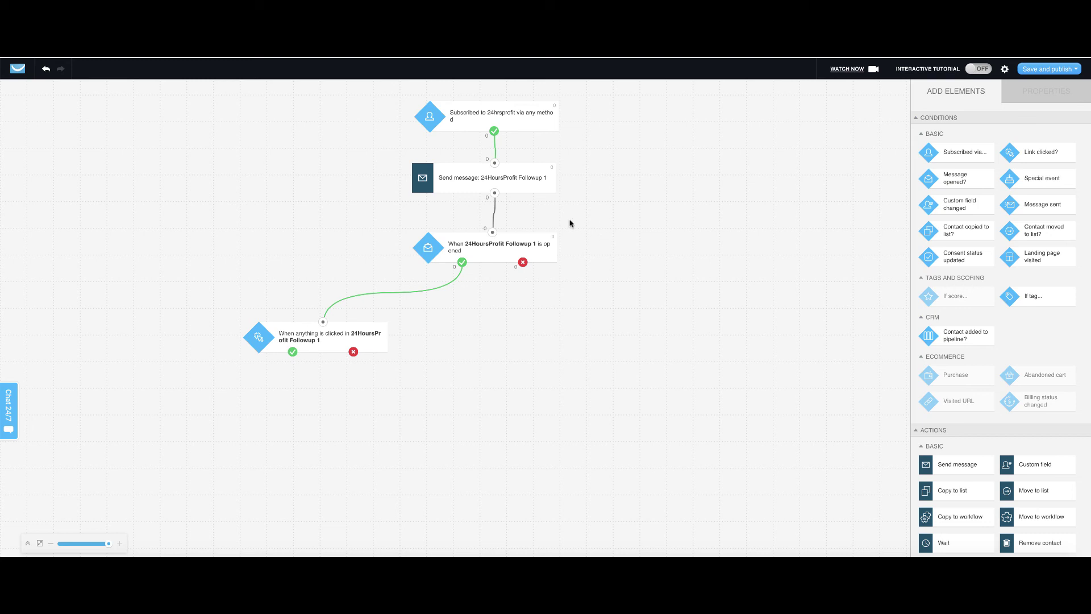
pyautogui.click(1074, 70)
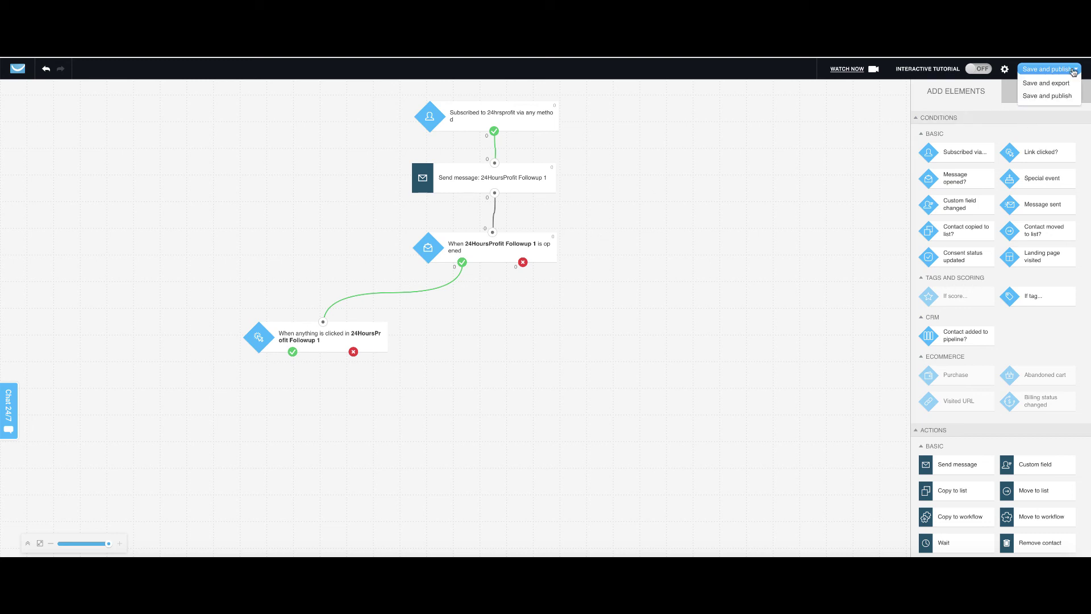
pyautogui.click(1045, 95)
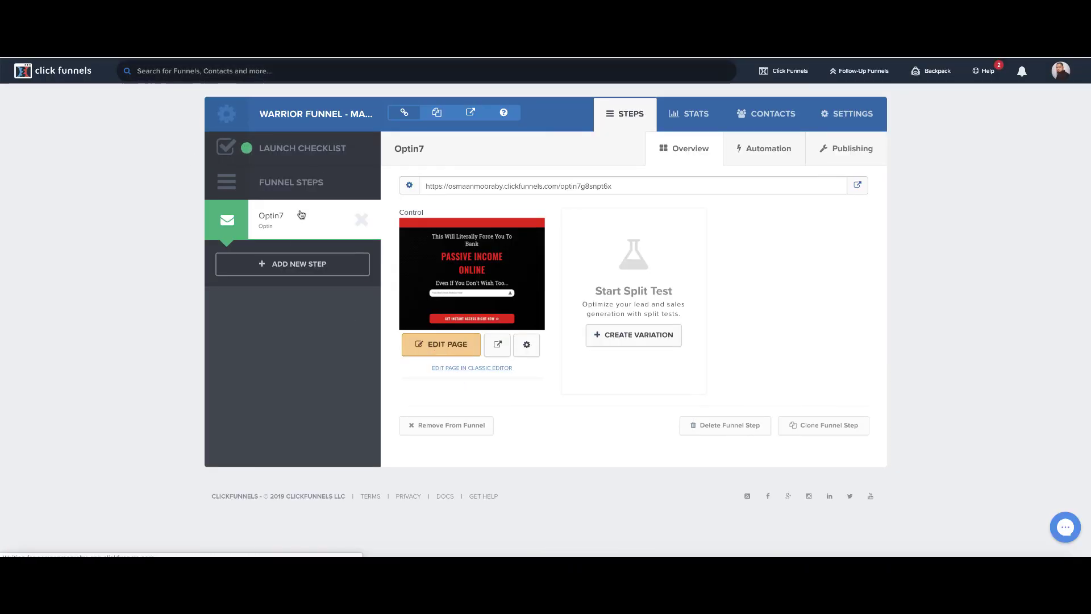
# In ClickFunnels, open the Optin7 page in the editor and check its On Submit Go To link in the general settings
pyautogui.click(501, 277)
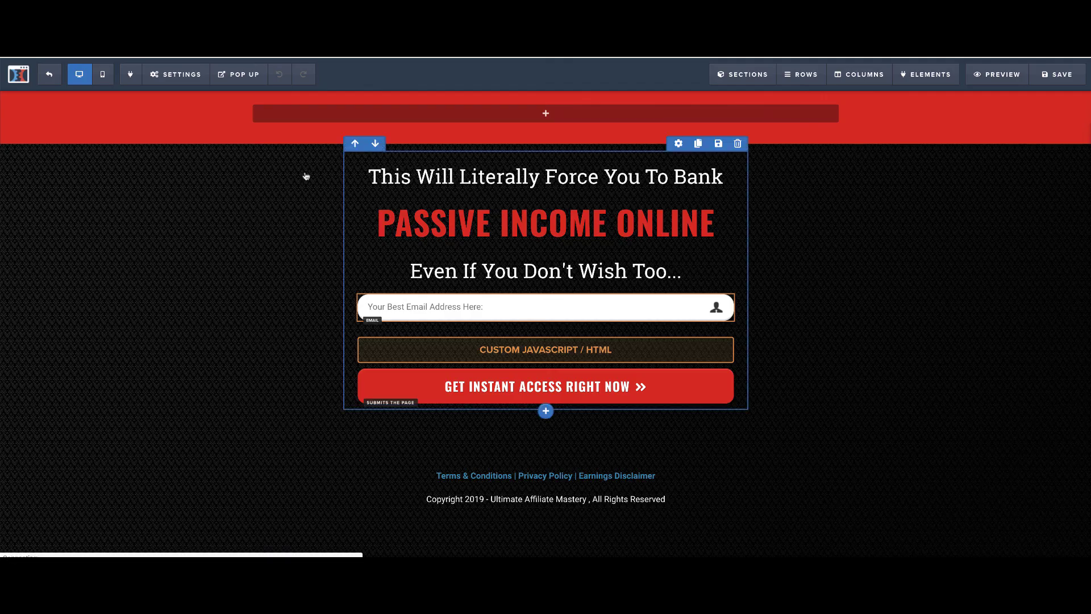
pyautogui.moveTo(176, 70)
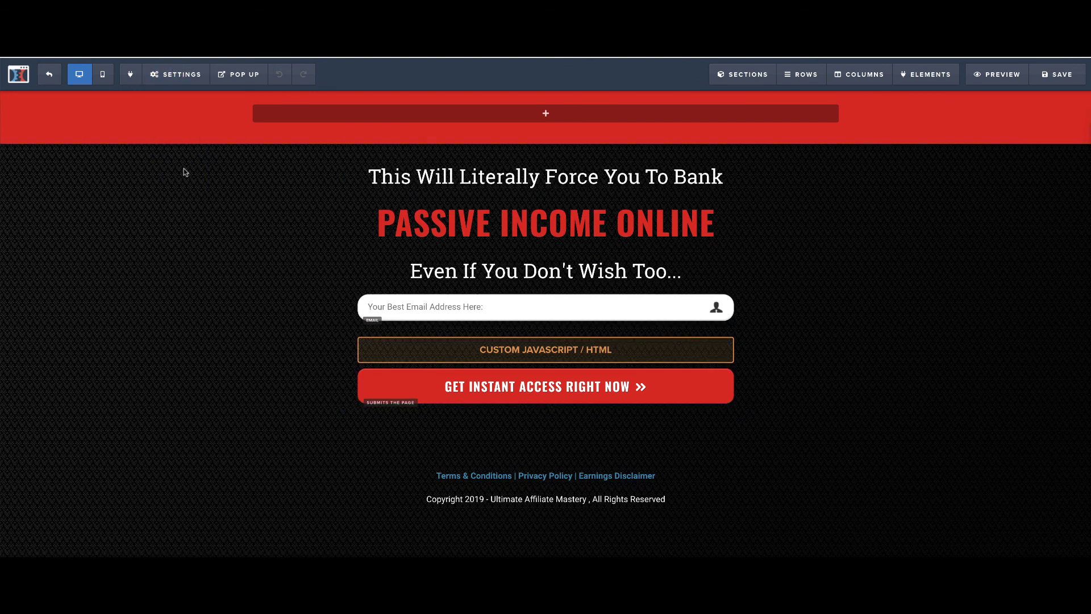
pyautogui.click(198, 230)
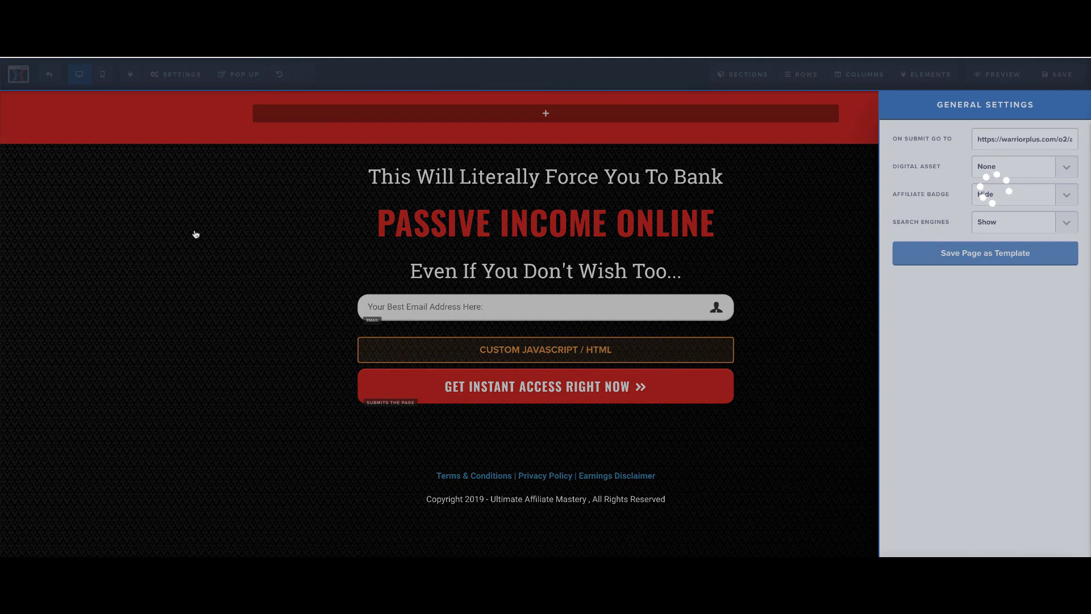
pyautogui.moveTo(976, 138); pyautogui.dragTo(1073, 139)
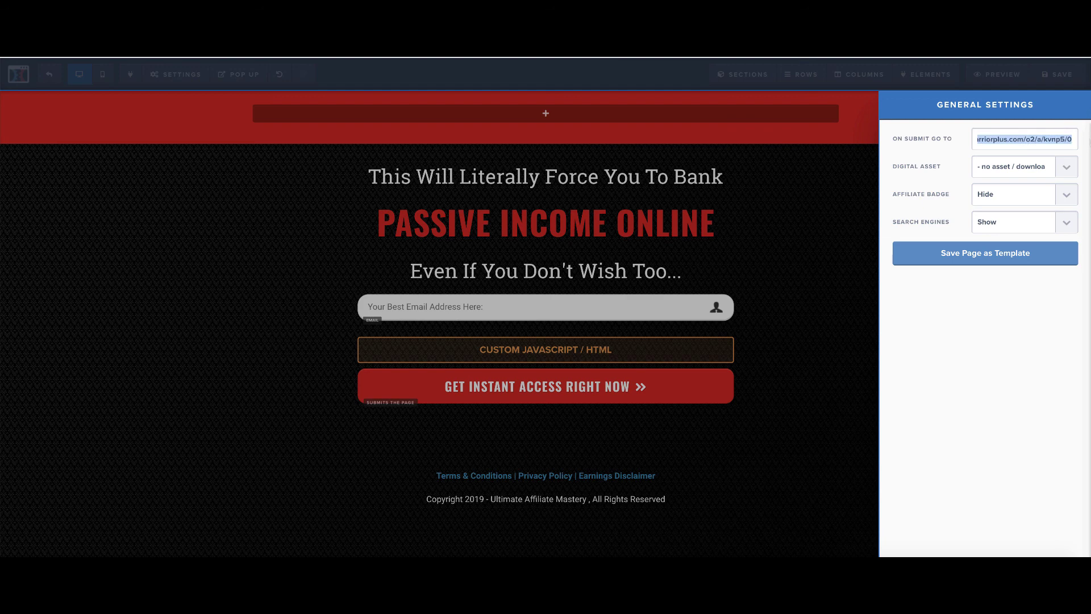
pyautogui.click(818, 218)
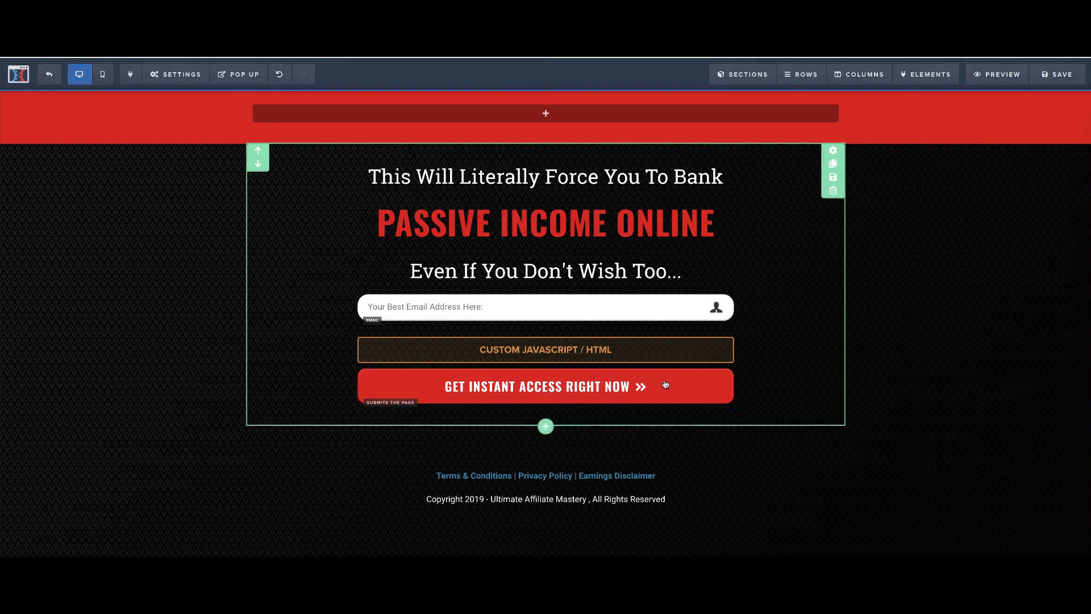
# Check which action is assigned to the page's GET INSTANT ACCESS RIGHT NOW button
pyautogui.click(662, 385)
pyautogui.click(1057, 194)
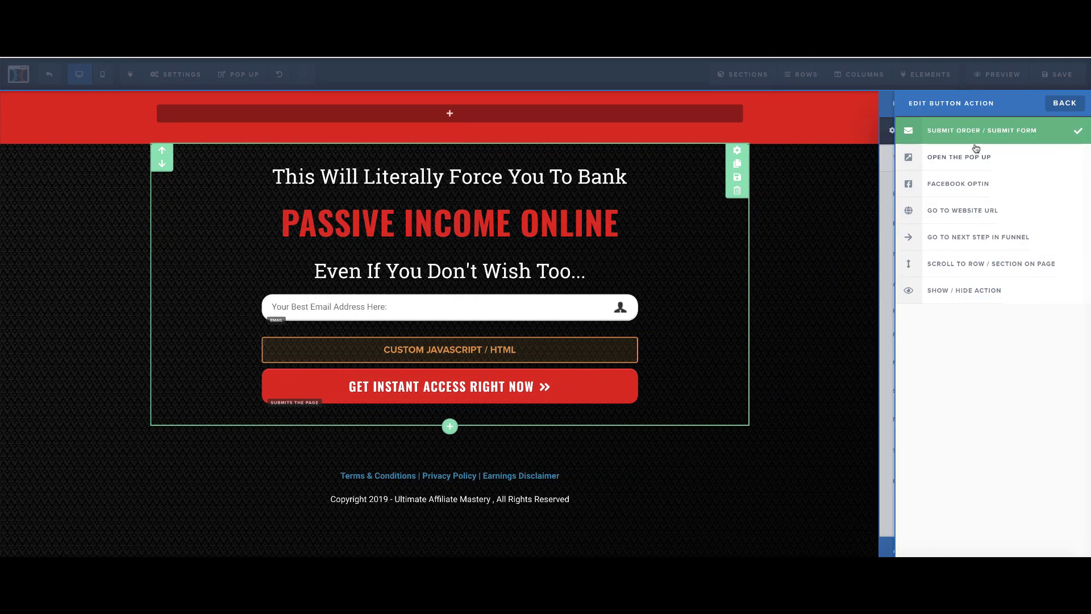
pyautogui.click(837, 282)
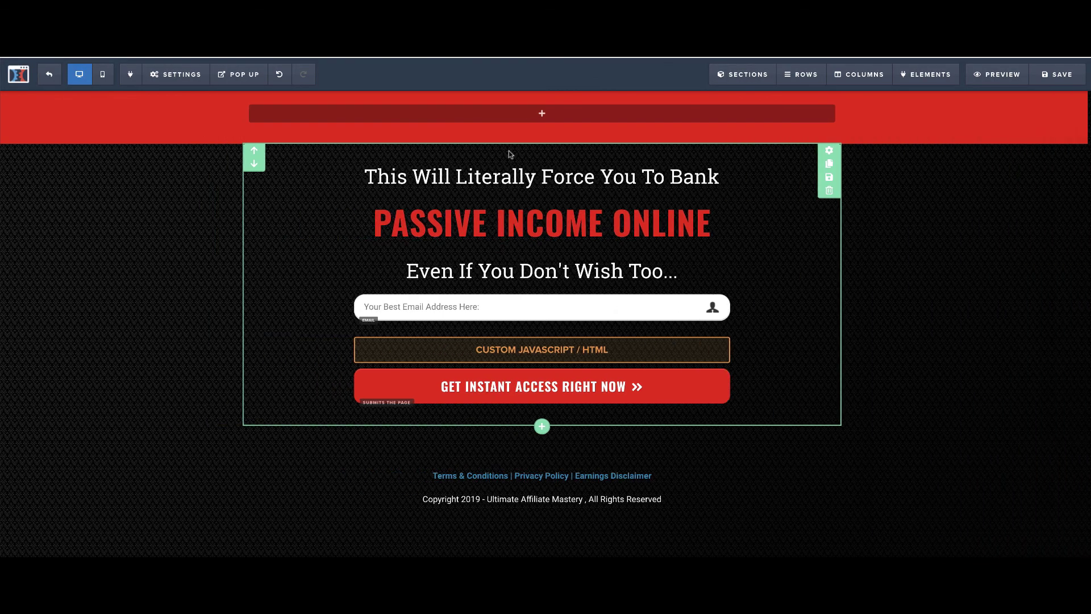
# Show the page's pop-up and check which action its GET INSTANT ACCESS RIGHT NOW button performs
pyautogui.click(171, 74)
pyautogui.click(238, 75)
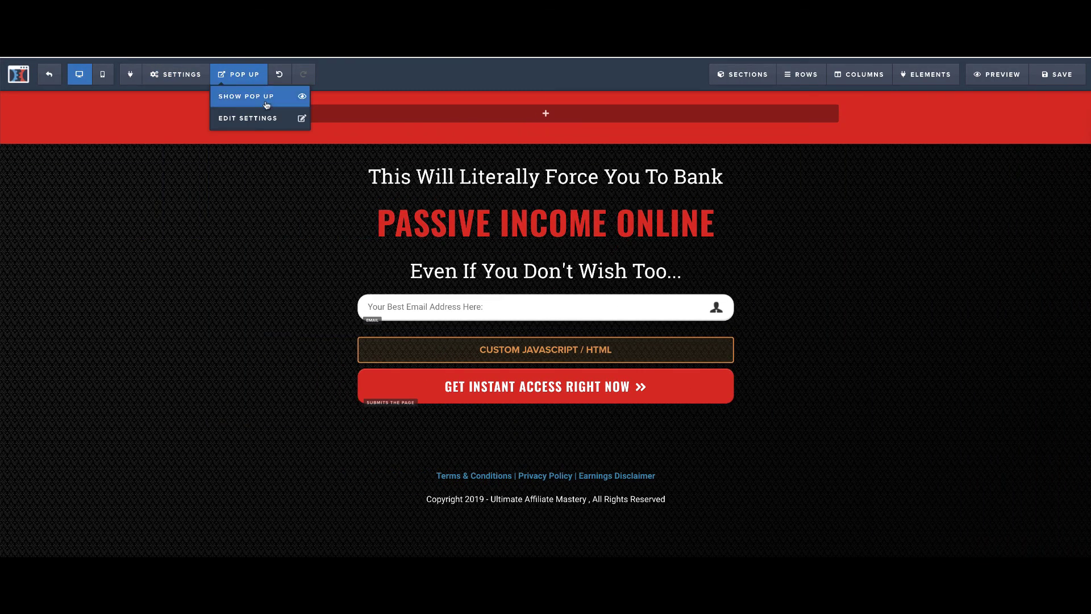
pyautogui.click(245, 96)
pyautogui.click(581, 344)
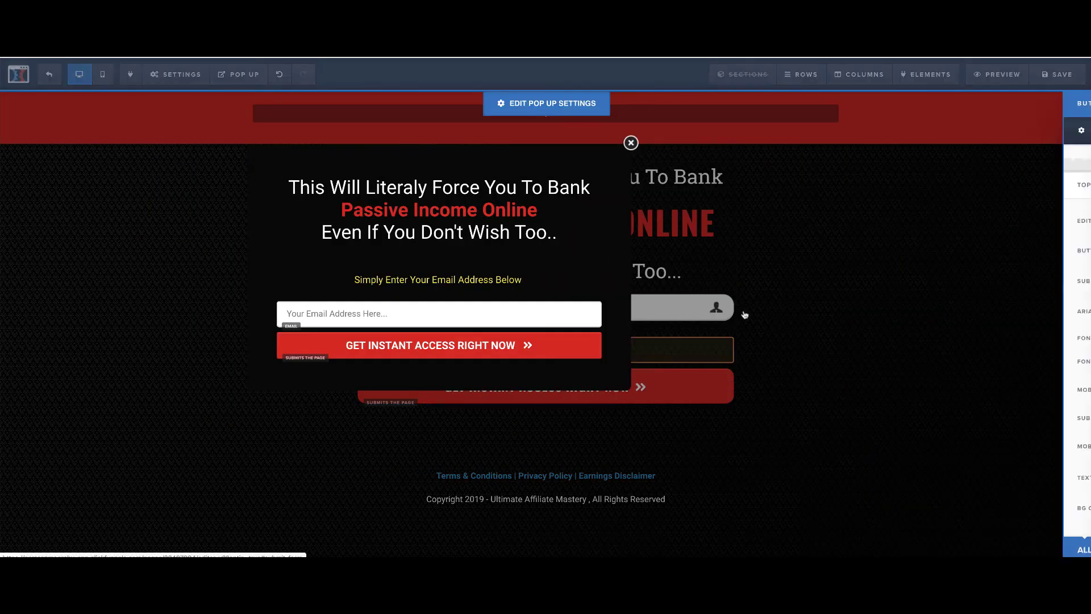
pyautogui.click(1031, 196)
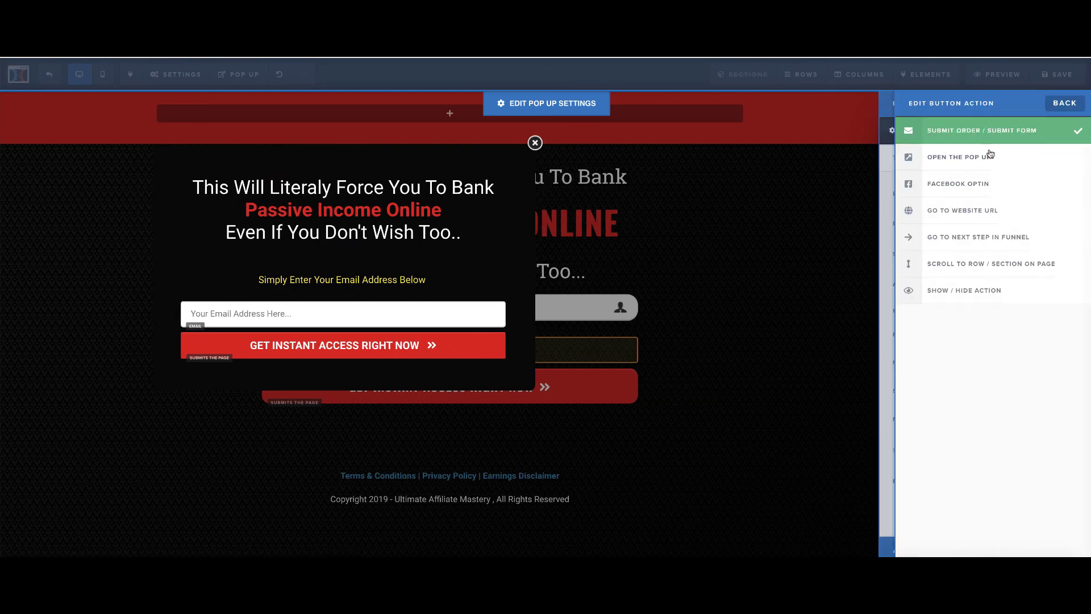
pyautogui.click(818, 211)
# Set the page's email integration to Getresponse (Getresponse) with the action Add To Campaign
pyautogui.click(177, 77)
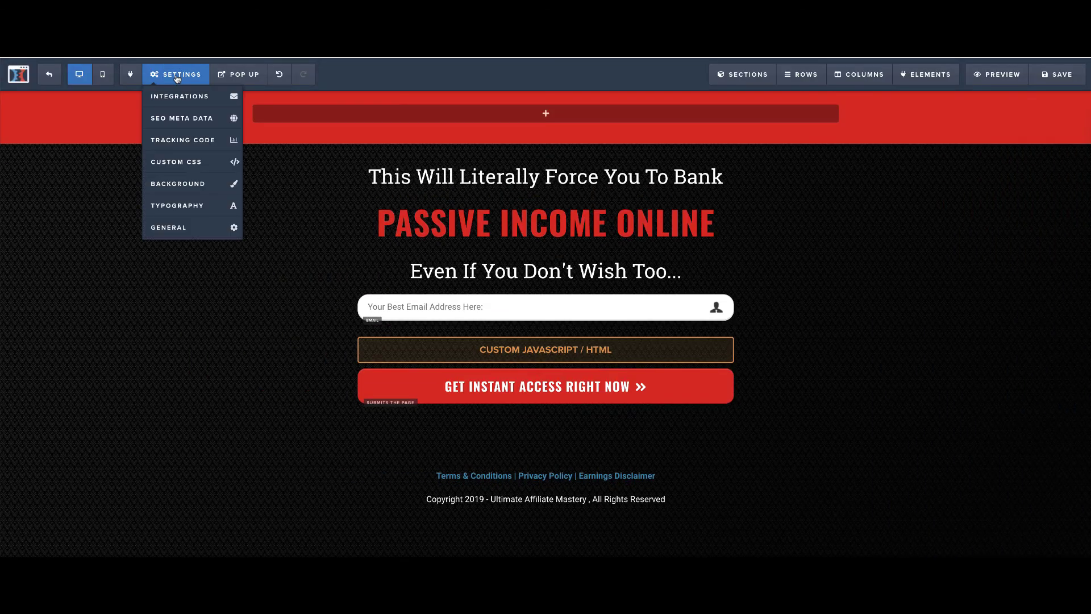
pyautogui.click(195, 98)
pyautogui.click(1051, 232)
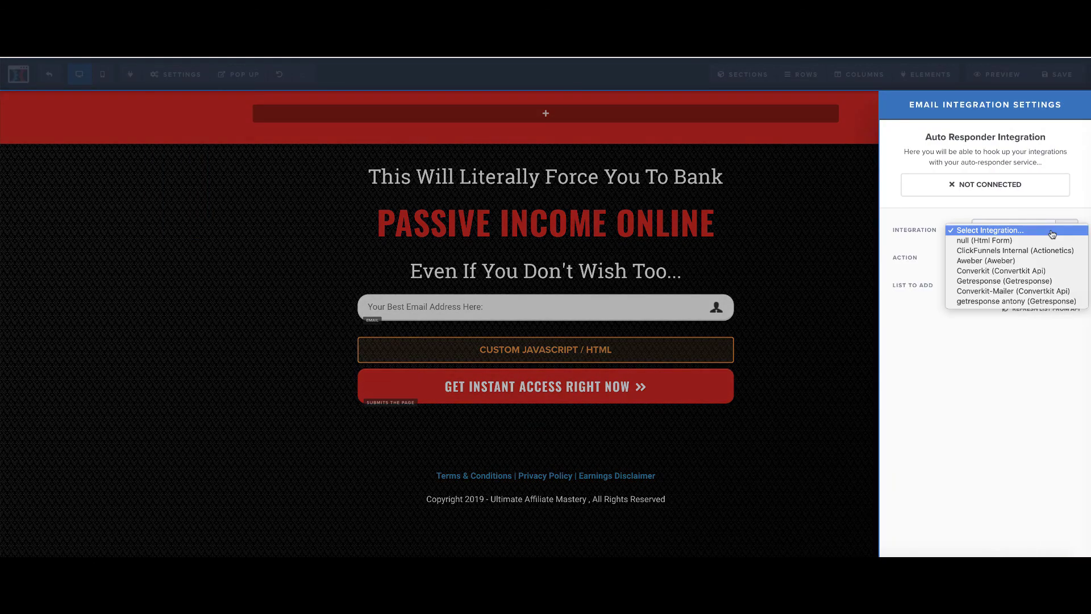
pyautogui.click(1001, 282)
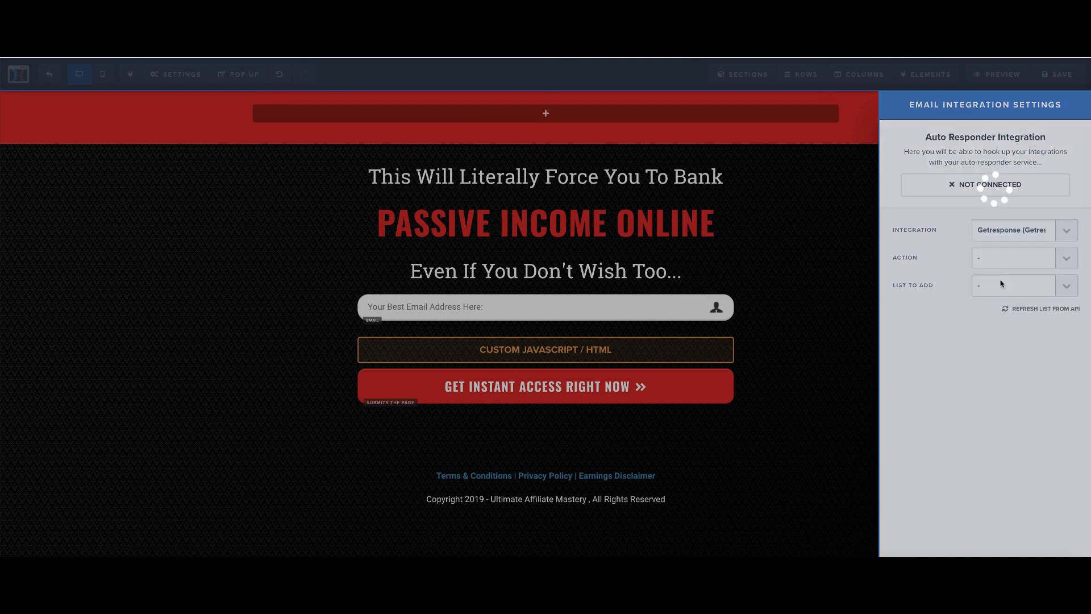
pyautogui.click(1047, 259)
pyautogui.click(1038, 268)
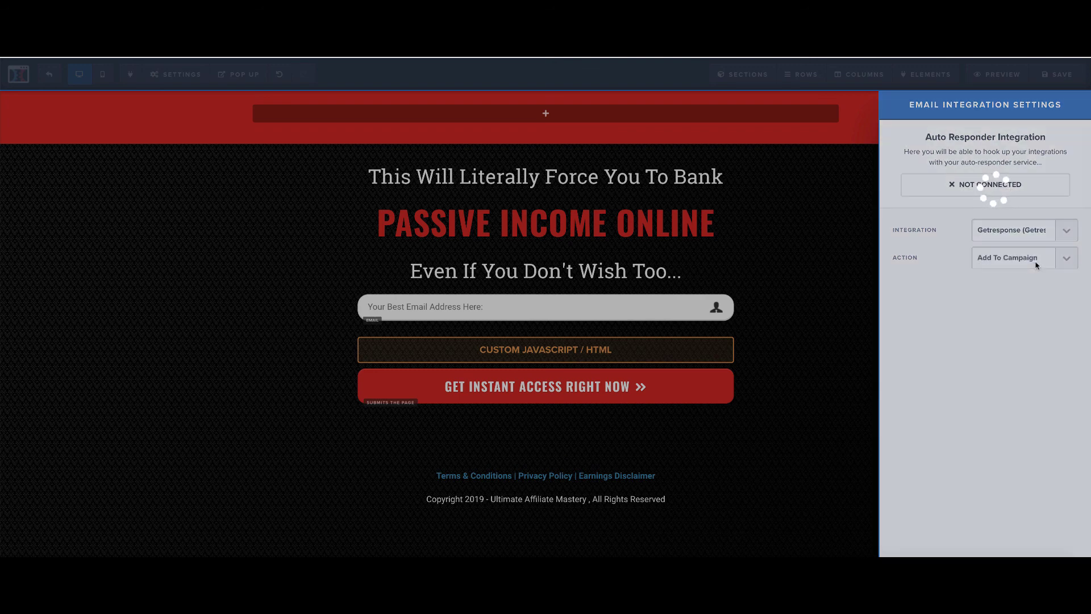
# Choose 24hrsprofit as the list that receives the page's new leads, and save the page
pyautogui.click(1043, 292)
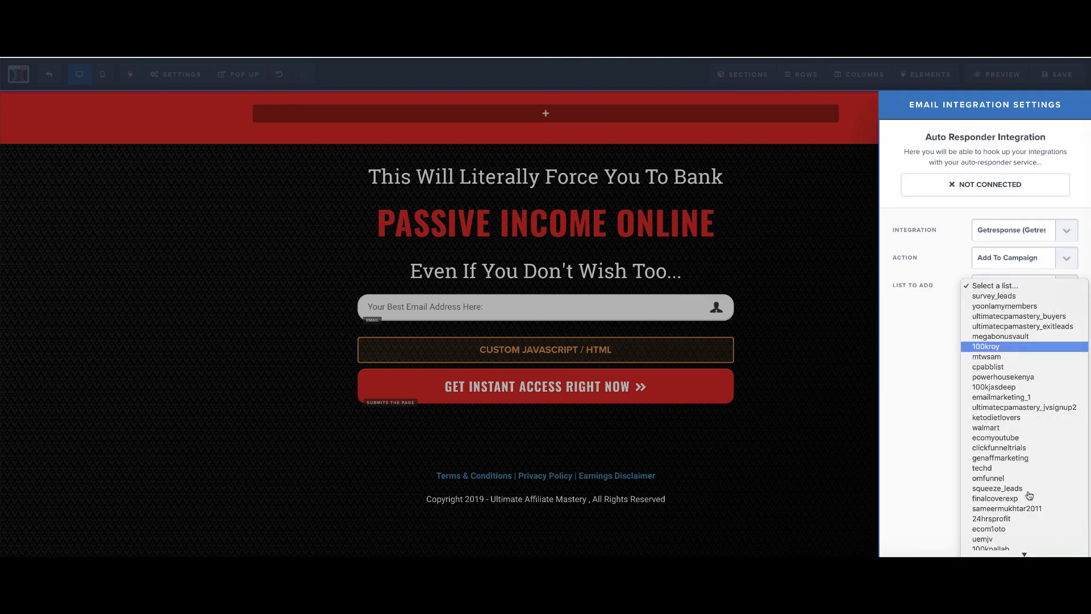
pyautogui.scroll(-2, 1012, 469)
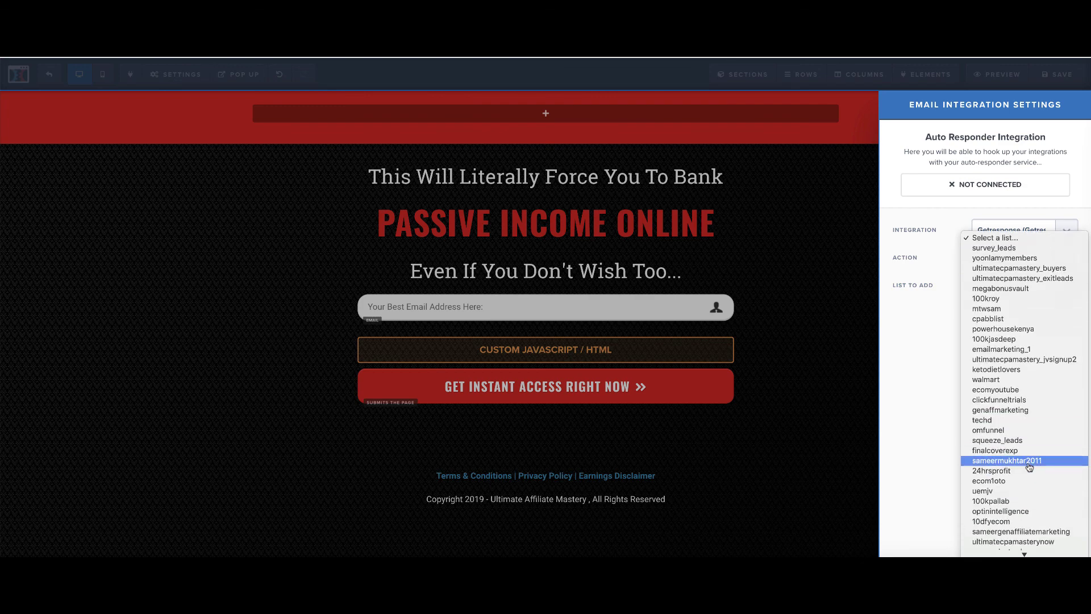
pyautogui.click(999, 472)
pyautogui.click(1035, 58)
pyautogui.click(1063, 75)
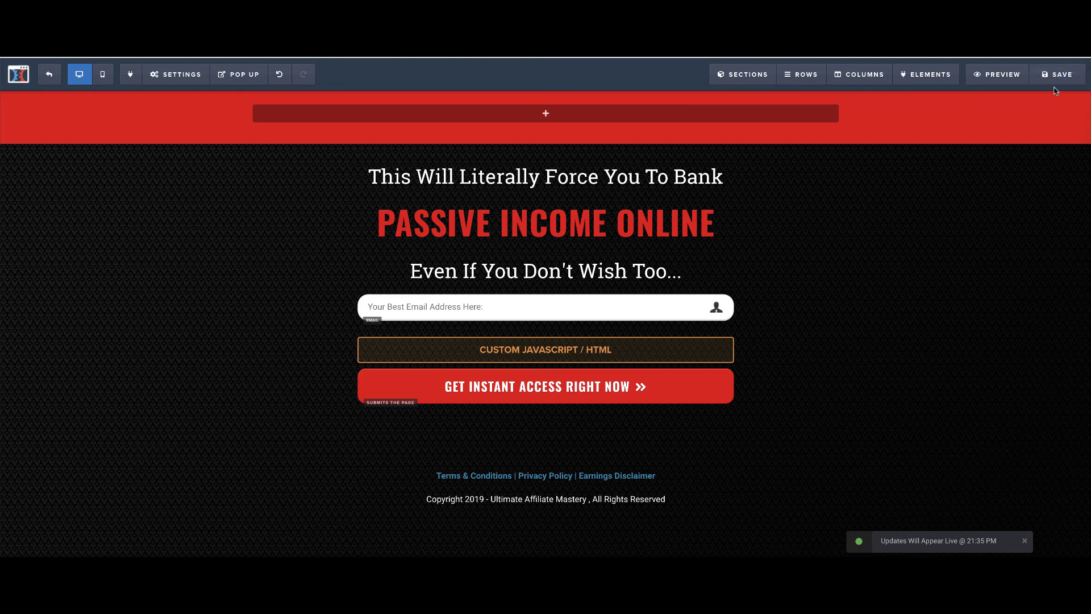
pyautogui.moveTo(1053, 101)
pyautogui.press('XF86AudioLowerVolume')
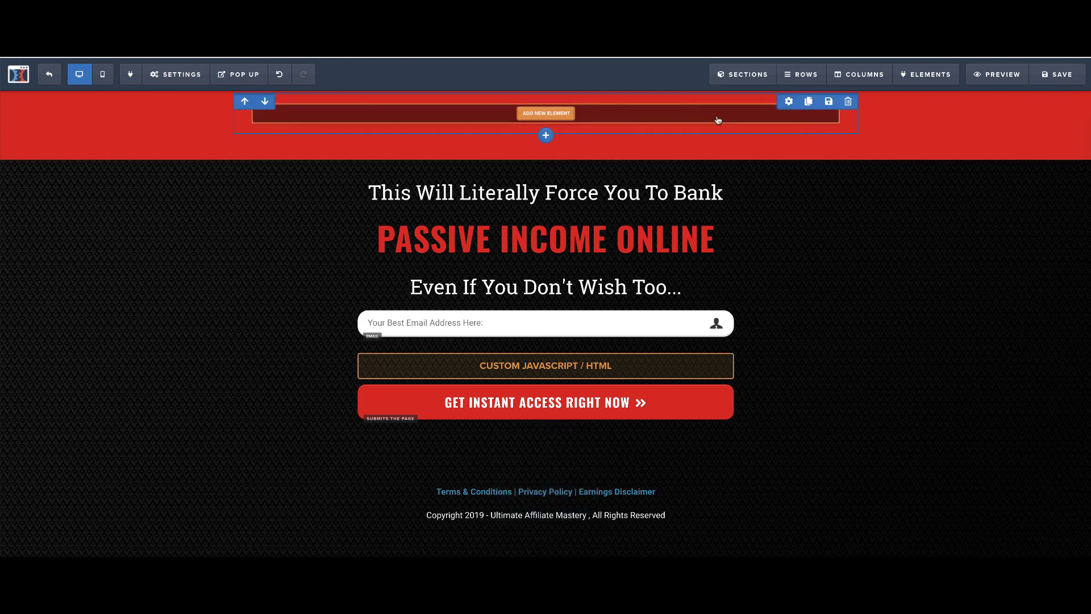
pyautogui.moveTo(145, 66)
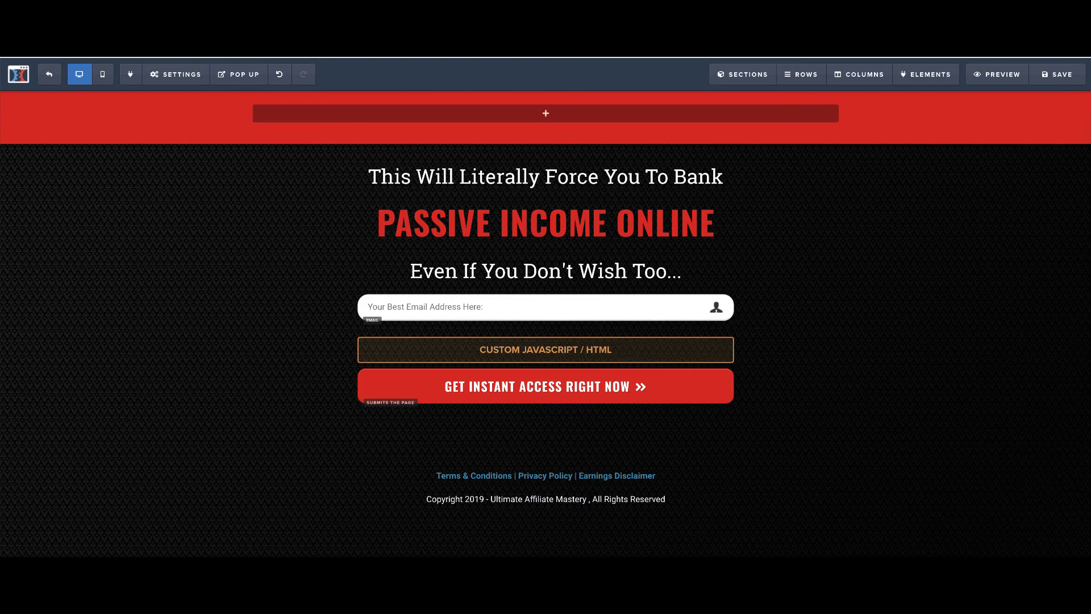